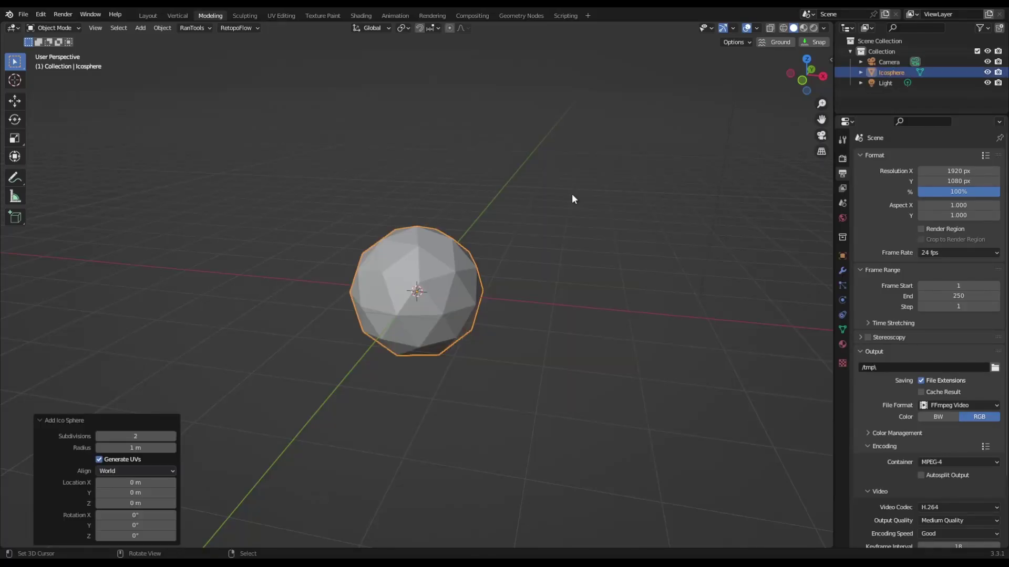
Raise the icosphere 1 m along the Z axis.
key(KP_1)
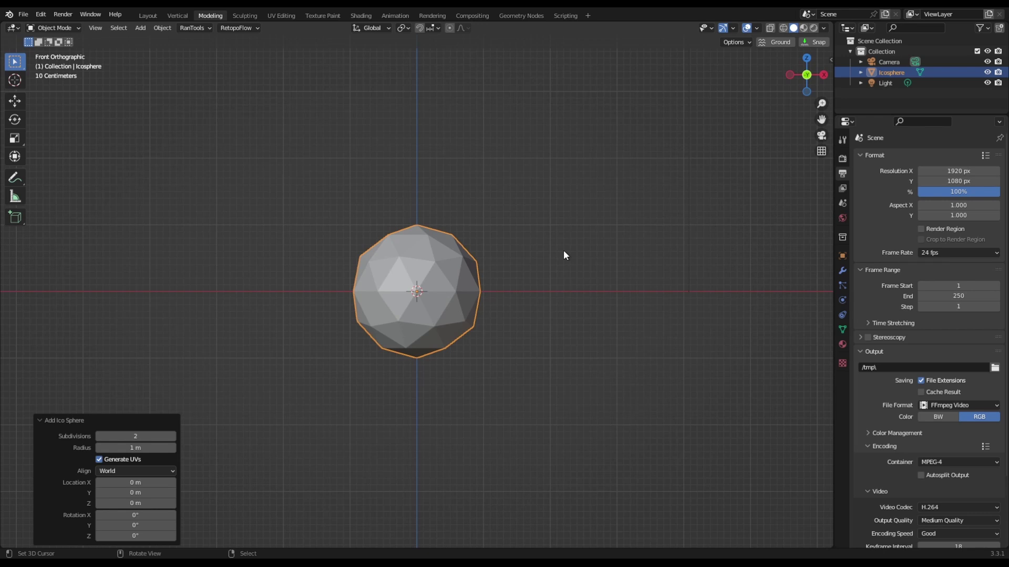
key(g)
key(z)
key(1)
key(Return)
middle_drag(556, 220, 402, 305)
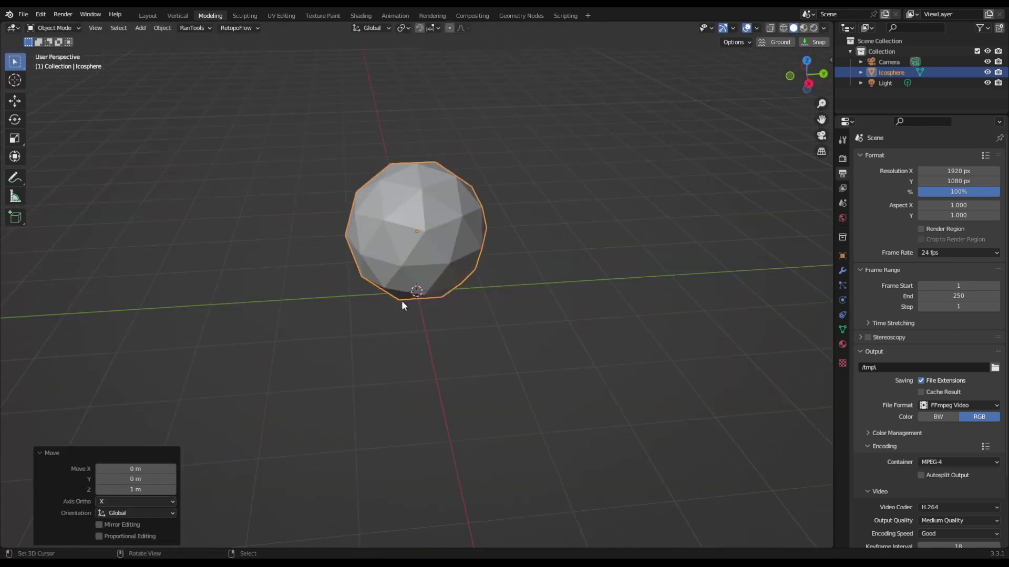
Duplicate the icosphere about 0.99 m along X and -0.67 m along Z, then scale the copy to about 0.55.
key(KP_1)
key(shift+d)
click(496, 303)
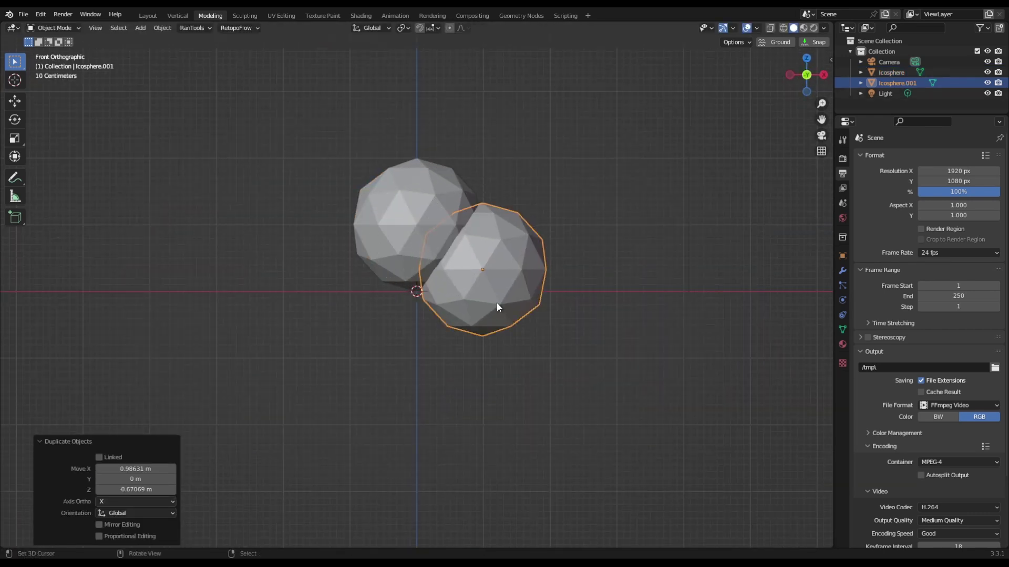
key(KP_3)
key(s)
click(491, 266)
Move the small icosphere about -0.82 m along Y and -0.18 m along X to the body's front corner.
key(g)
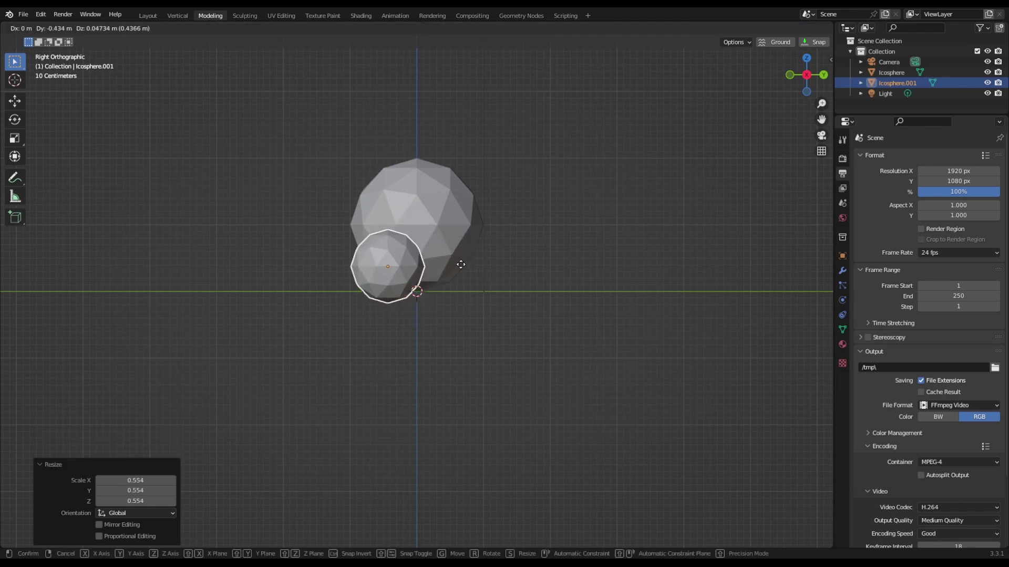
key(y)
click(440, 264)
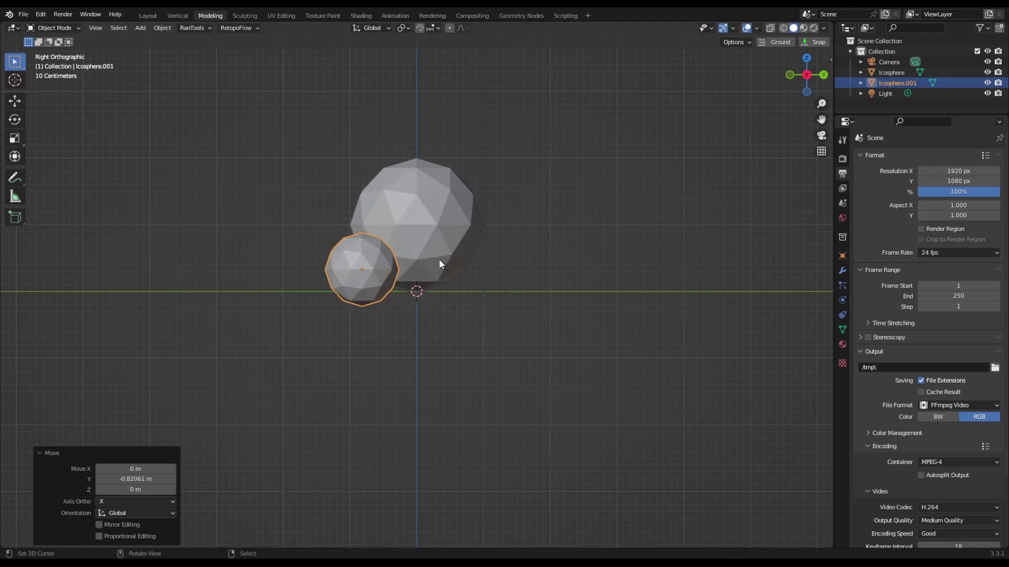
key(KP_1)
key(g)
key(x)
click(474, 283)
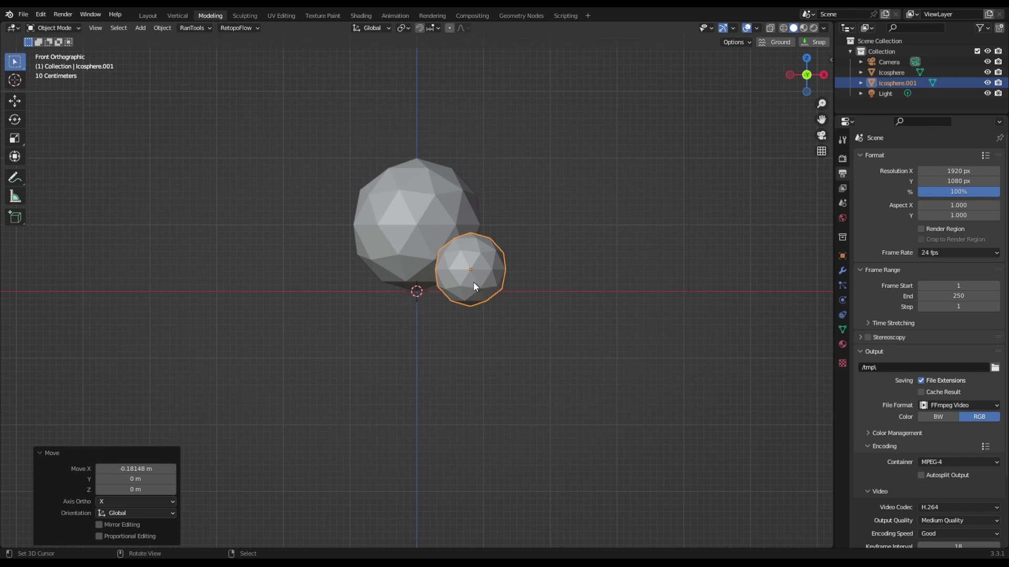
Add a Mirror modifier on X to the small icosphere, using the body Icosphere as the mirror object.
click(841, 271)
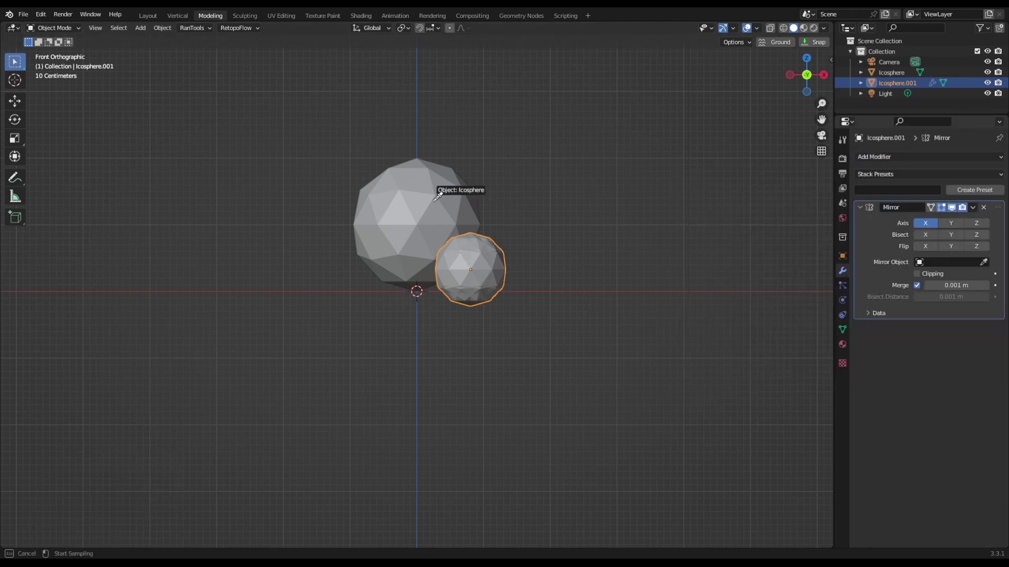
click(429, 200)
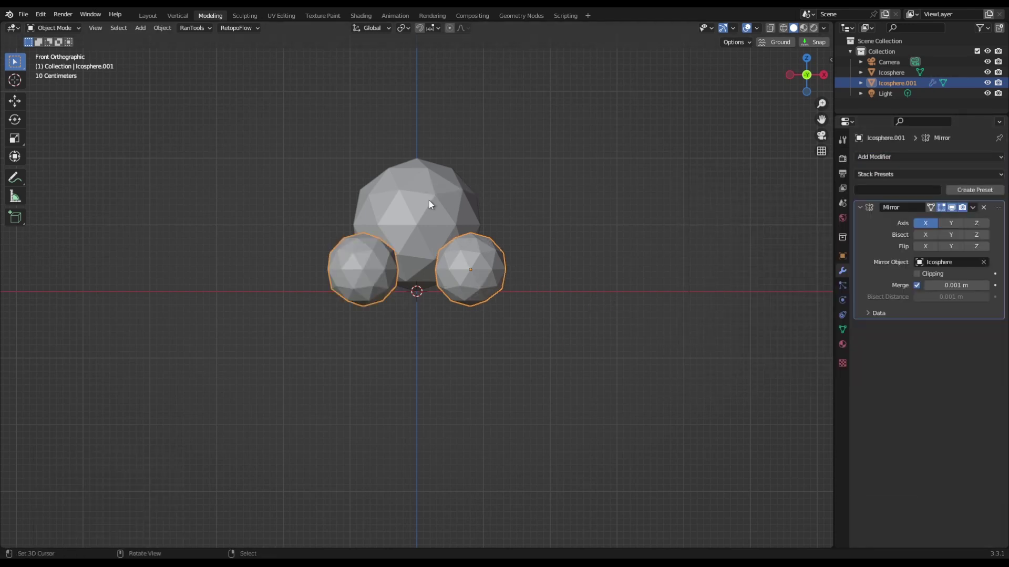
middle_drag(442, 202, 515, 256)
Flatten the mirrored front feet by scaling them to about 0.65 along Z.
key(KP_1)
key(s)
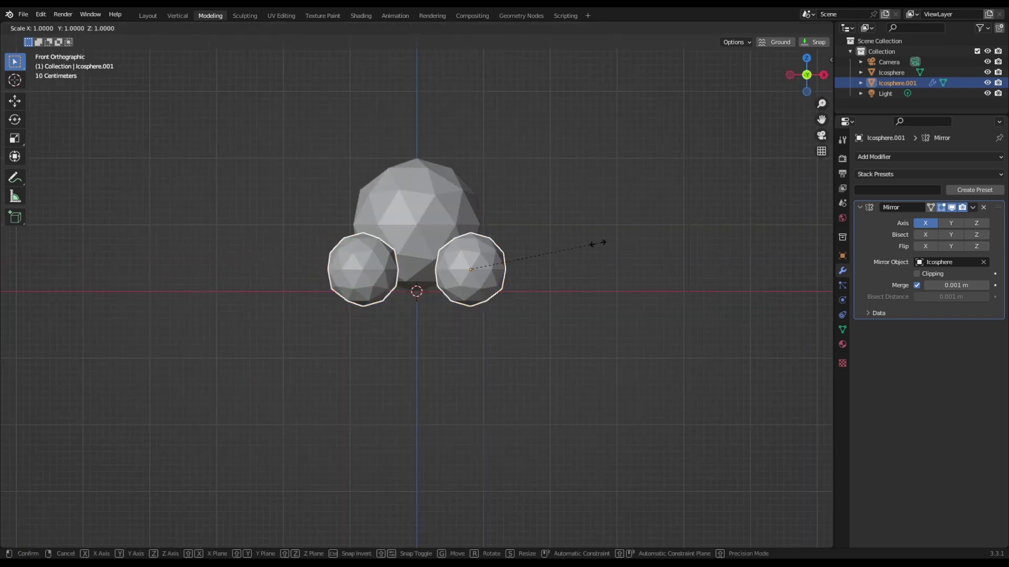
key(z)
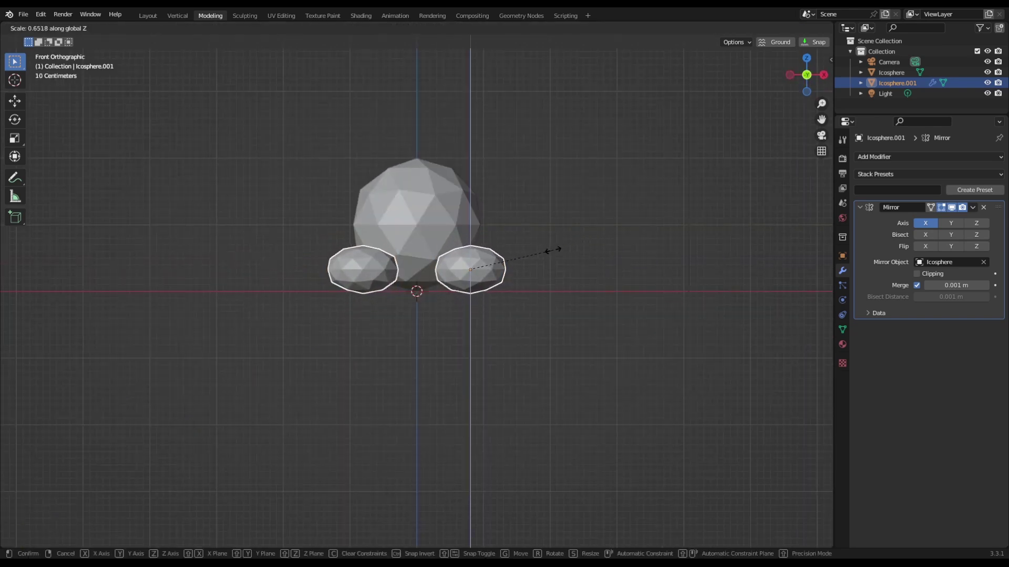
click(551, 250)
Duplicate the front feet and place the copies about 1.44 m back along Y as rear legs.
key(KP_3)
key(shift+d)
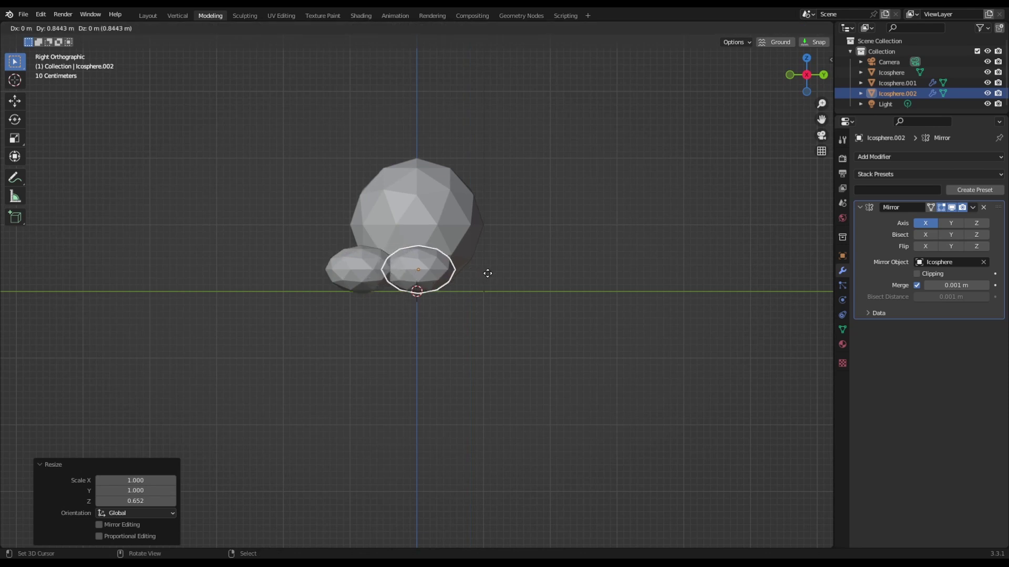
key(y)
click(530, 277)
middle_drag(529, 277, 561, 374)
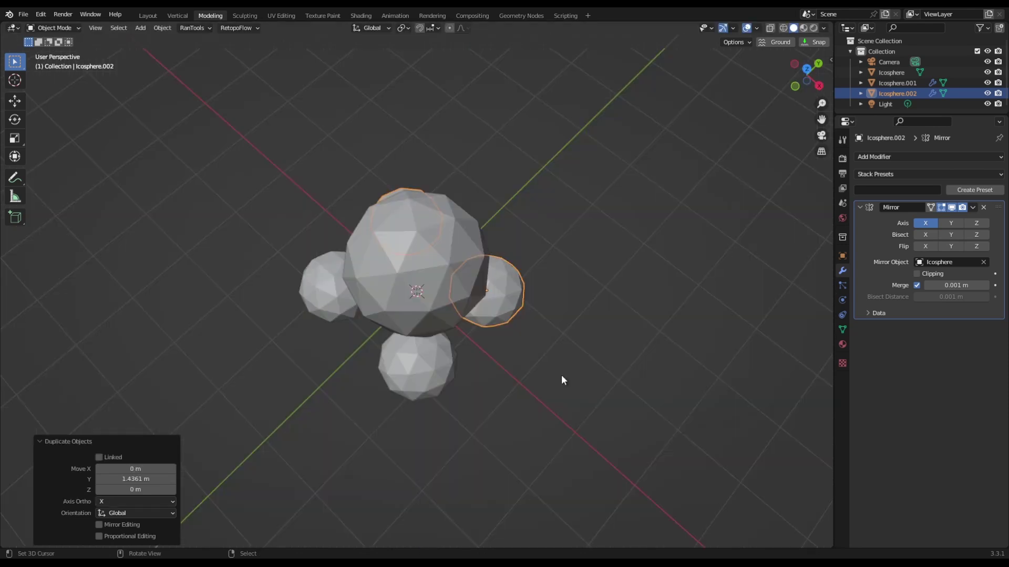
Stretch the rear legs to about 1.55 along Y from the top view.
key(KP_7)
key(s)
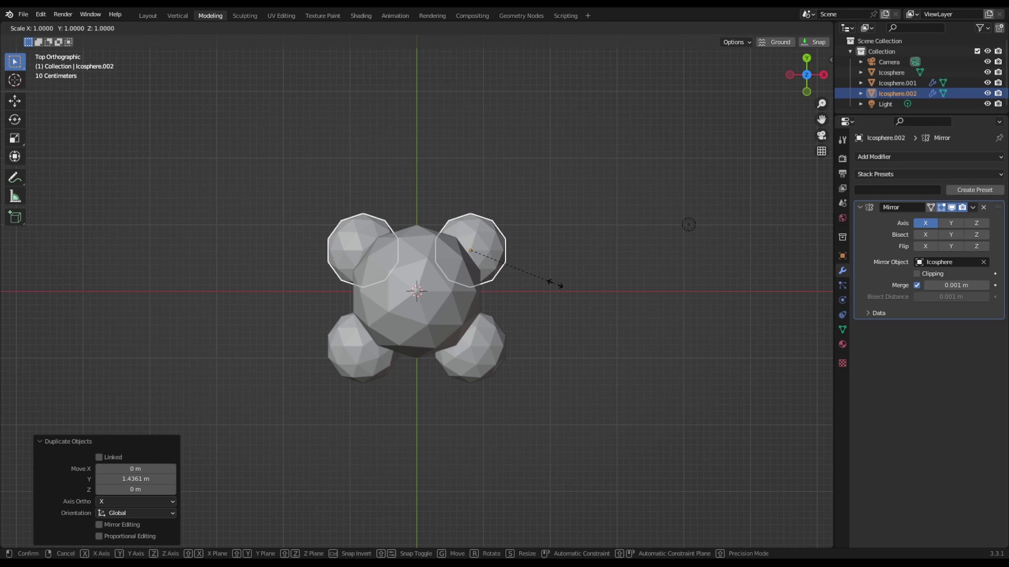
key(y)
click(638, 273)
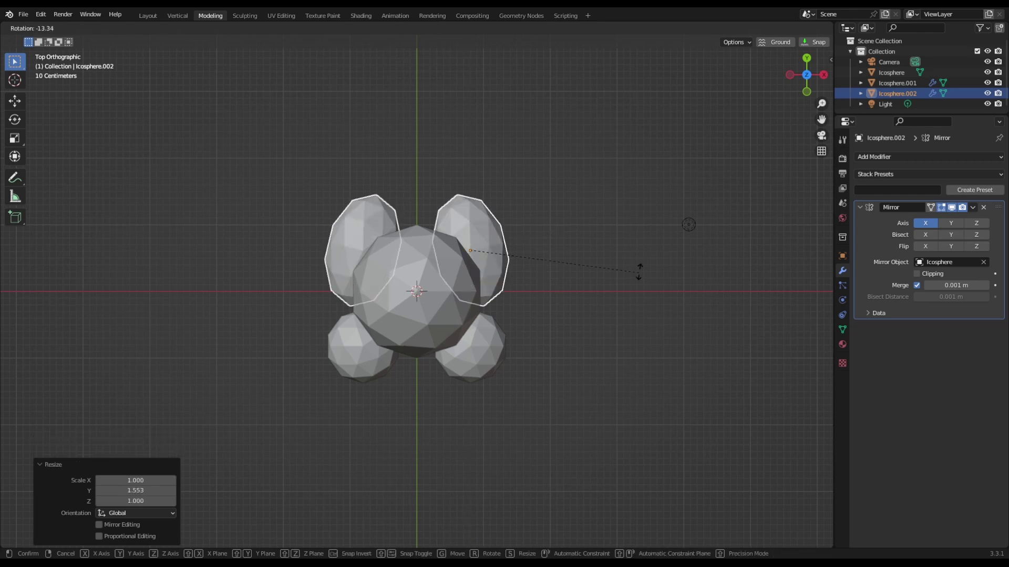
Rotate the rear legs so they splay outward and shift them about 0.06 m in X and -0.11 m in Y.
key(r)
click(593, 193)
key(g)
click(597, 221)
key(r)
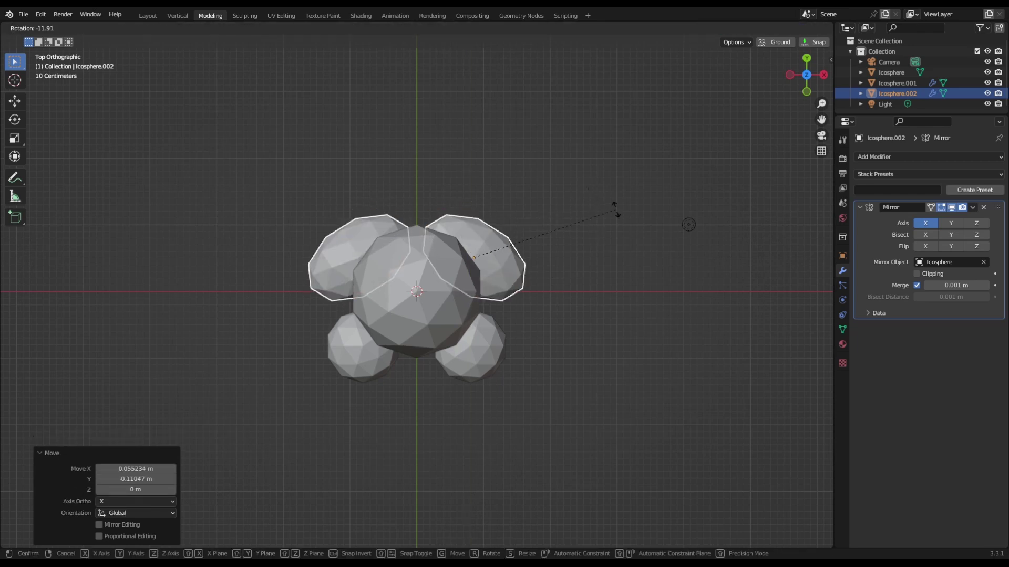
click(613, 207)
Lengthen the rear legs along their local Y axis and move them about 0.22 m in X and -0.10 m in Y.
key(s)
key(y)
key(y)
click(671, 318)
key(g)
click(686, 324)
middle_drag(620, 399, 517, 289)
scroll(613, 286, up, 4)
shift+middle_drag(396, 182, 397, 240)
middle_drag(397, 240, 396, 210)
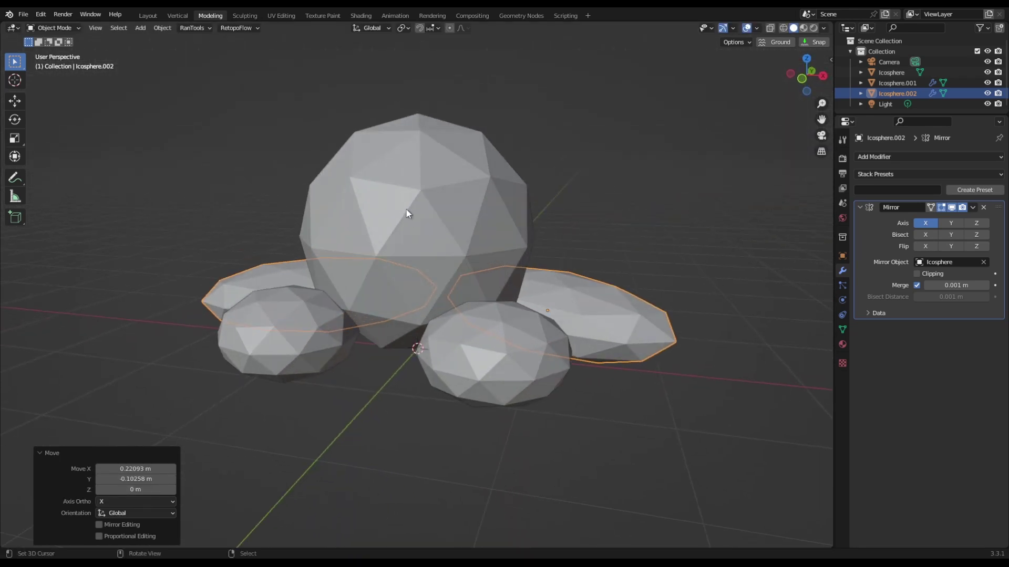
Add a UV sphere and raise it along Z to the upper part of the body.
key(KP_1)
key(shift+a)
mouse_move(435, 259)
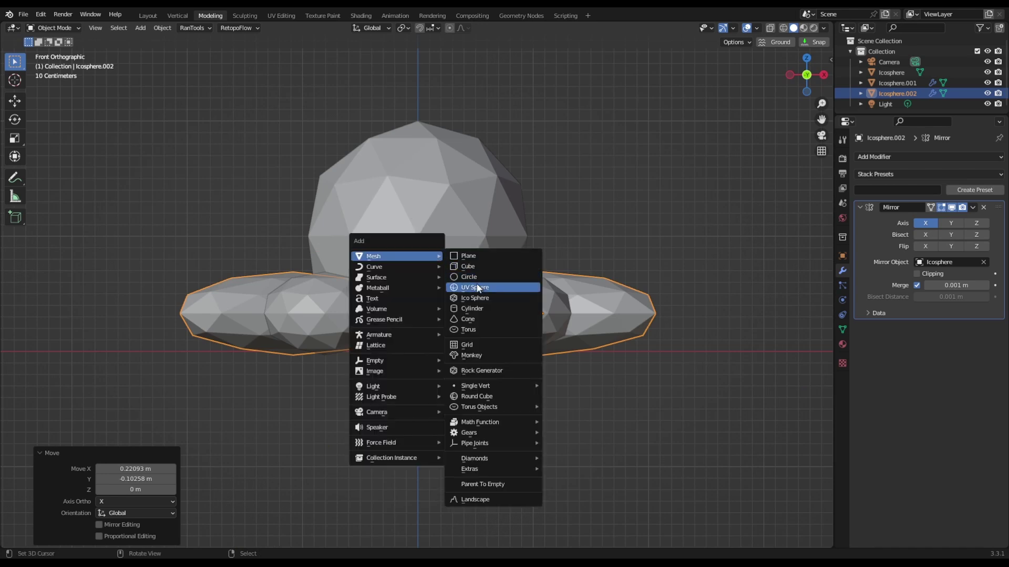
click(479, 288)
key(g)
key(z)
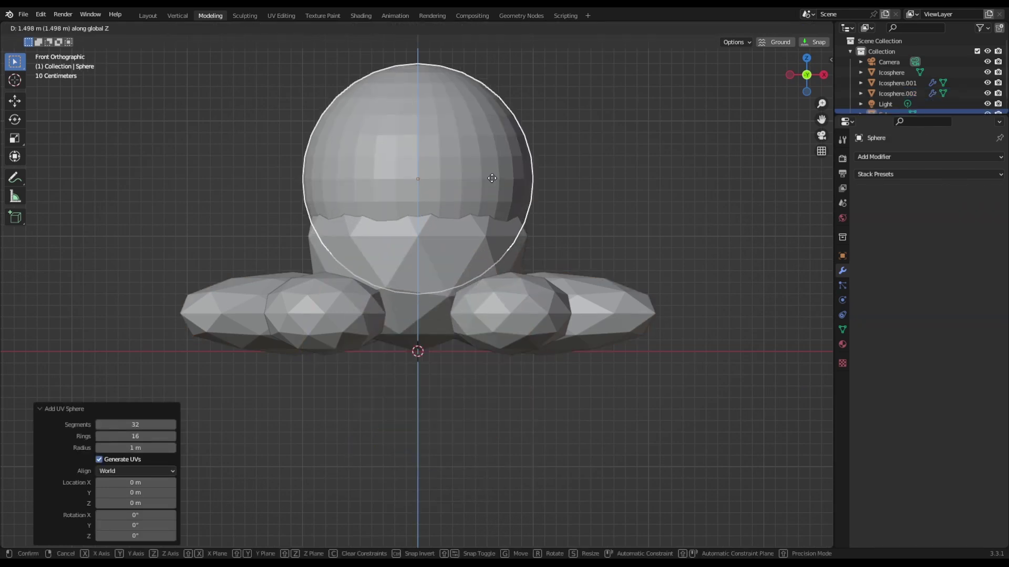
click(491, 166)
Rotate the UV sphere's mesh 90° about X and scale it to about 0.71 in Edit Mode.
key(Tab)
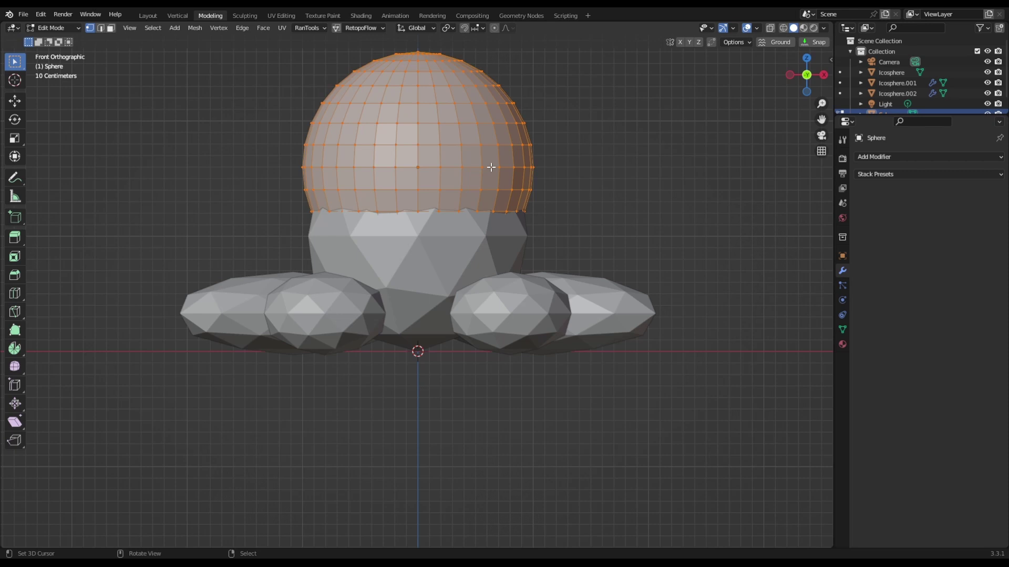
text(r)
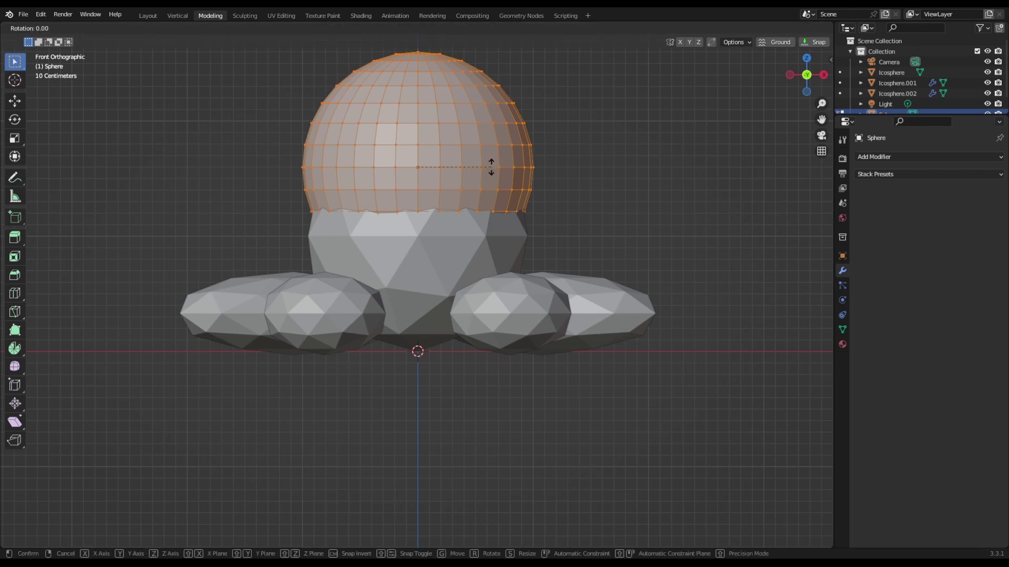
text(x90)
key(Return)
key(s)
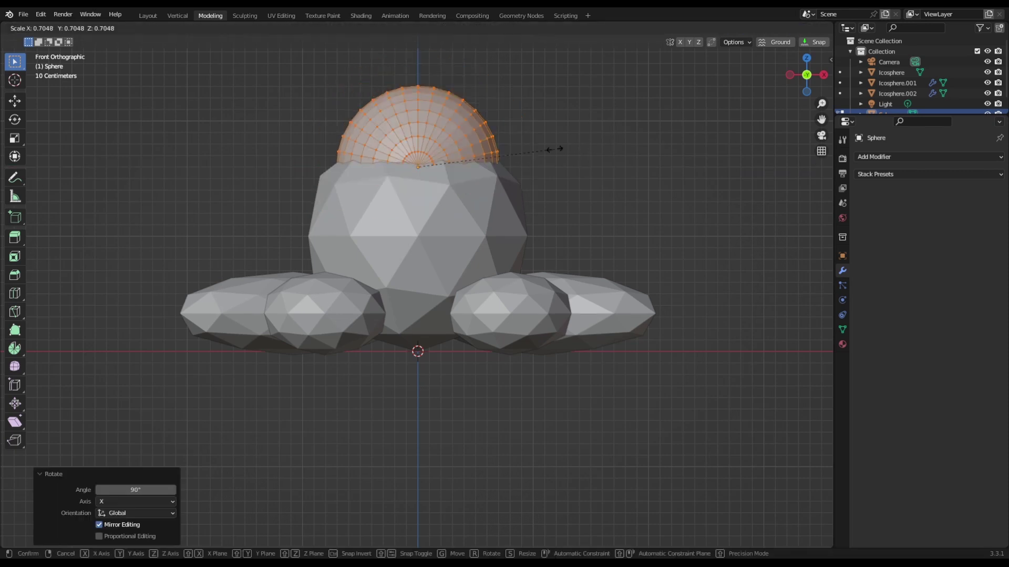
click(552, 152)
Move the eye sphere in Object Mode about -0.53 m along Y and -0.18 m along Z into the body's front.
key(KP_3)
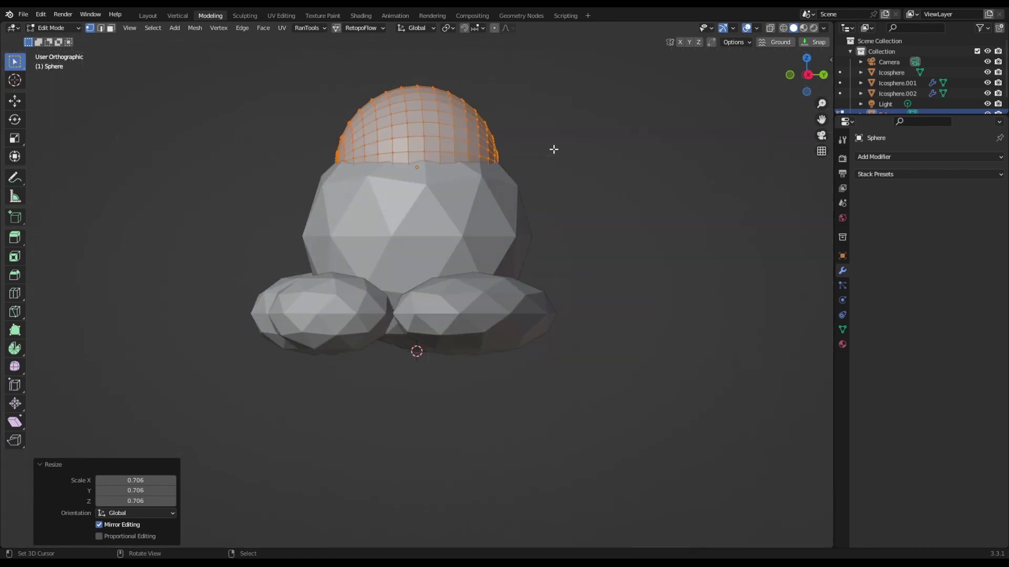
key(Tab)
key(g)
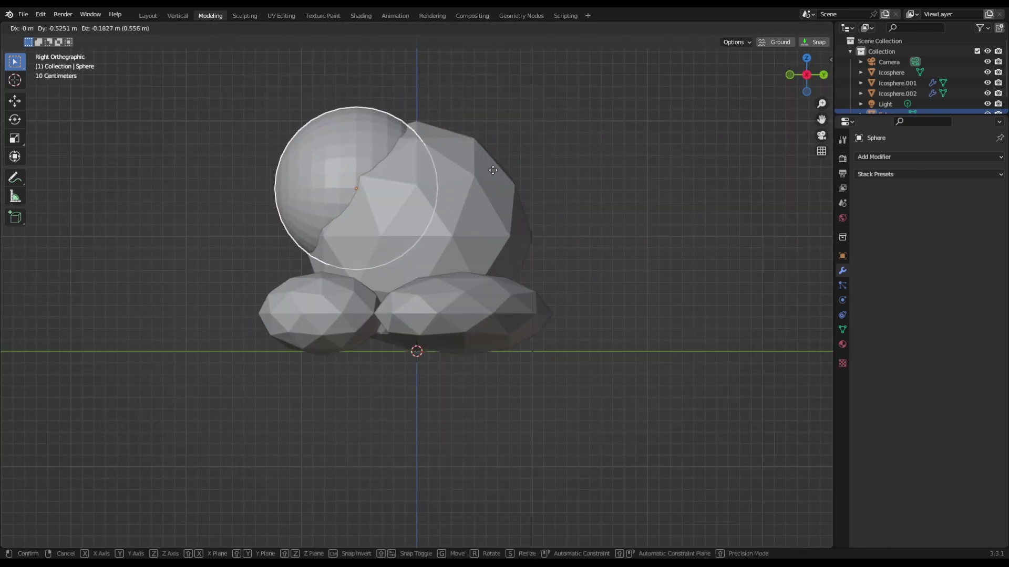
click(493, 170)
Apply smooth shading to the eye sphere.
middle_drag(494, 170, 474, 205)
key(KP_1)
scroll(473, 202, up, 2)
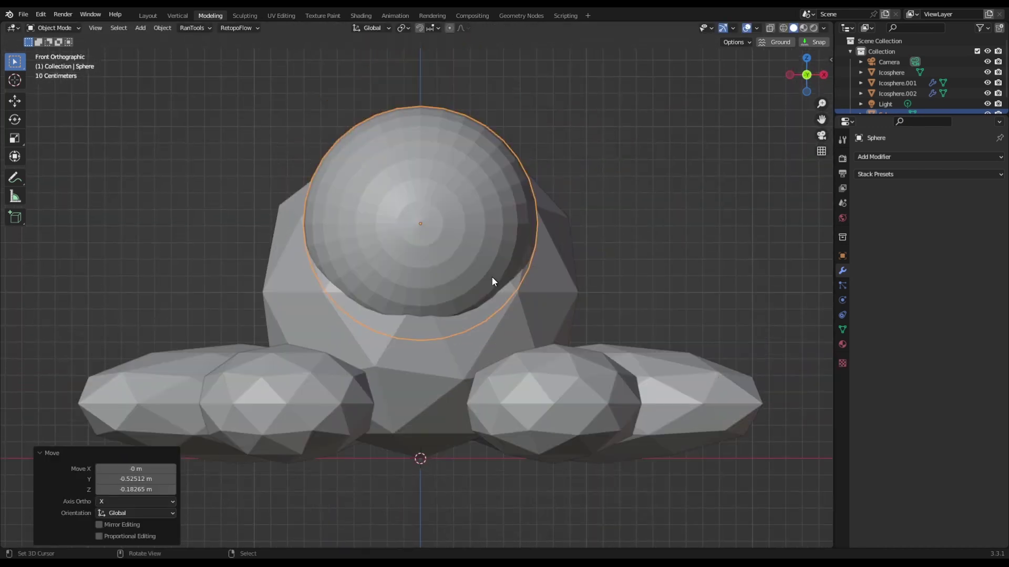
right_click(490, 278)
click(487, 276)
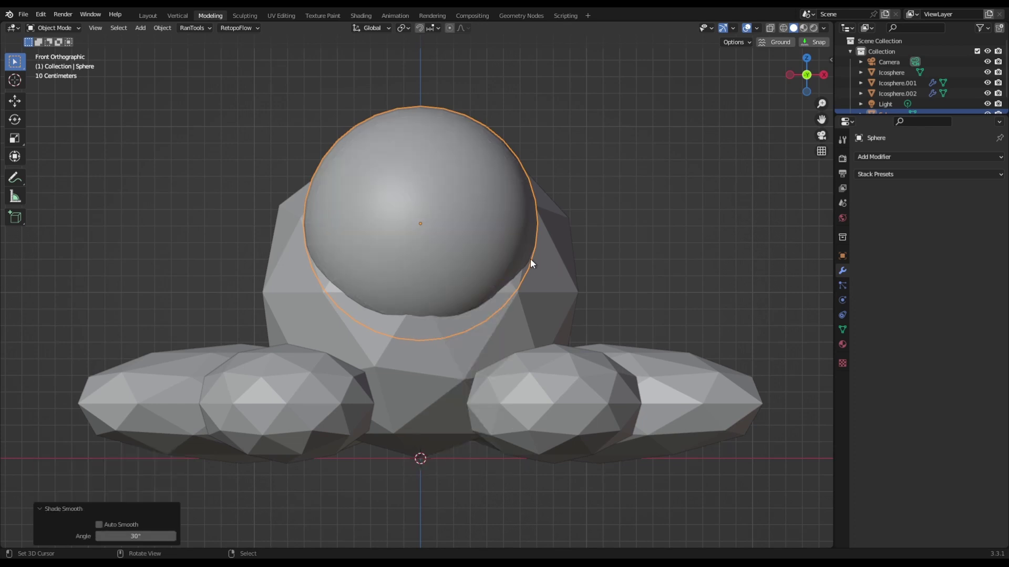
Select the eye sphere's front pole vertex and give the sphere a new material named Sclera.
key(Tab)
click(421, 223)
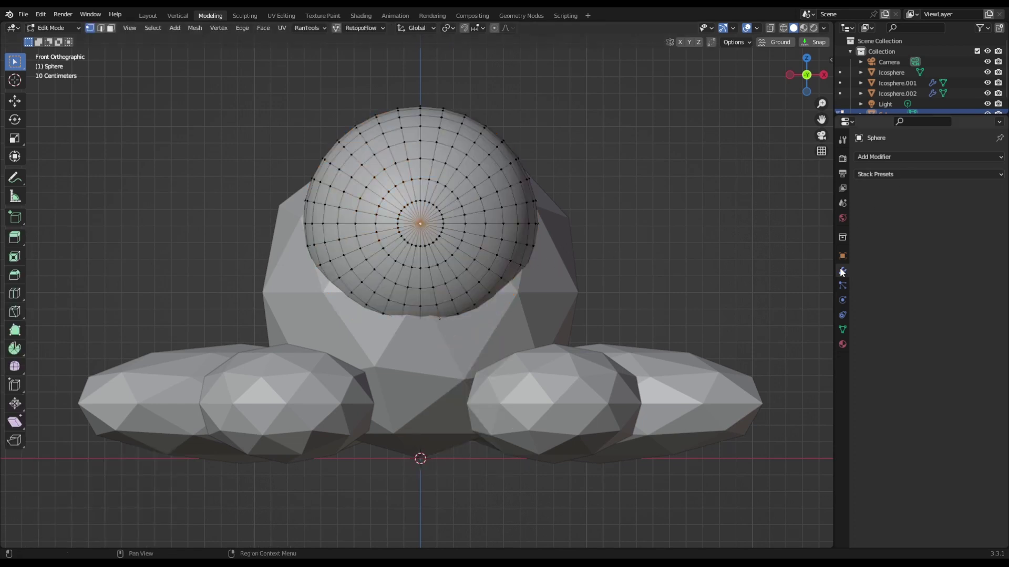
click(842, 343)
click(911, 201)
double_click(911, 202)
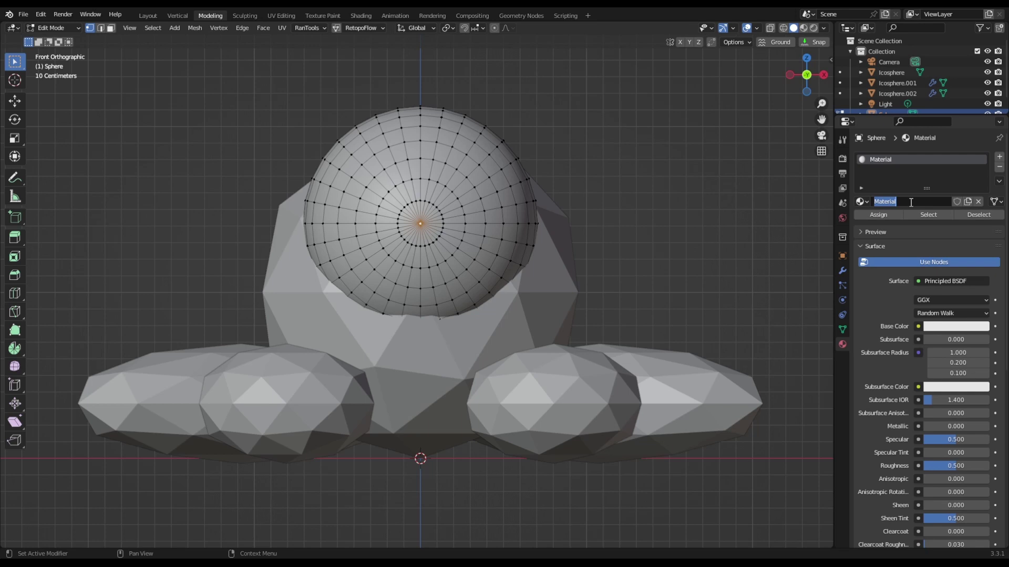
text(Sclera)
key(Return)
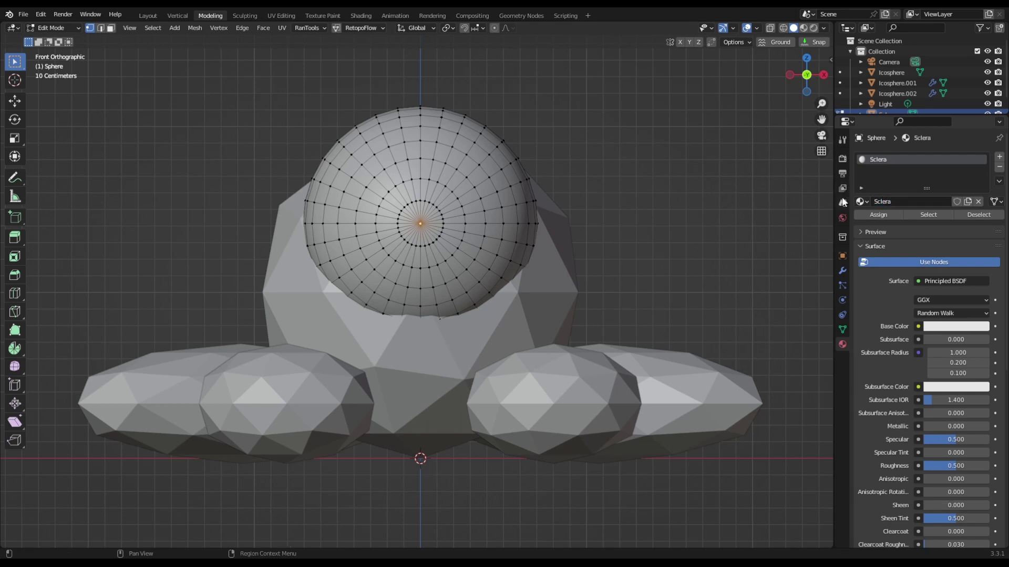
Set Sclera's base color to white, specular to 1.000 and roughness to 0.000, and check it in Material Preview shading.
click(951, 327)
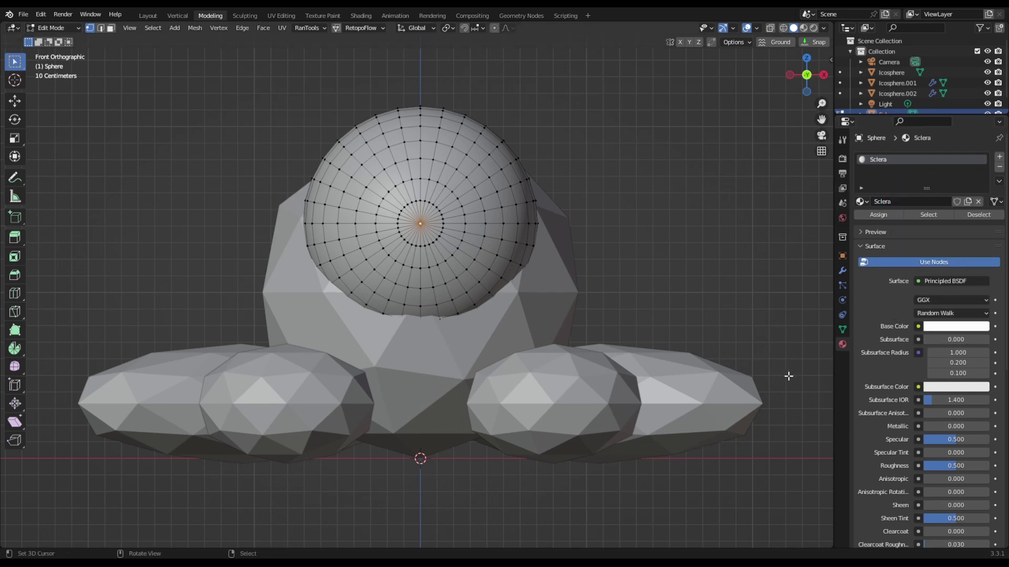
scroll(933, 389, down, 2)
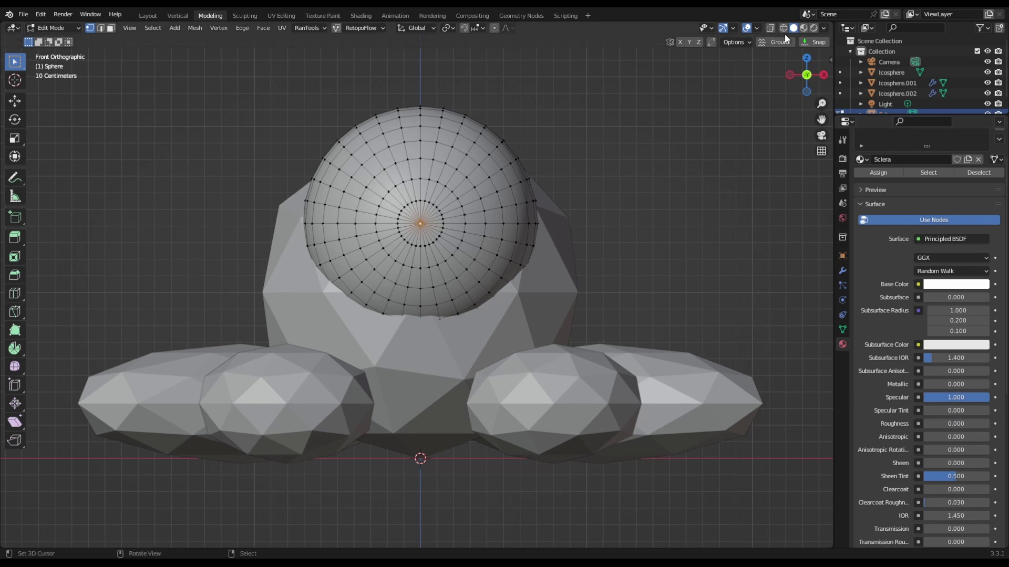
click(803, 27)
key(Tab)
mouse_move(494, 219)
middle_down()
mouse_move(436, 213)
mouse_move(465, 235)
middle_up()
scroll(465, 257, up, 2)
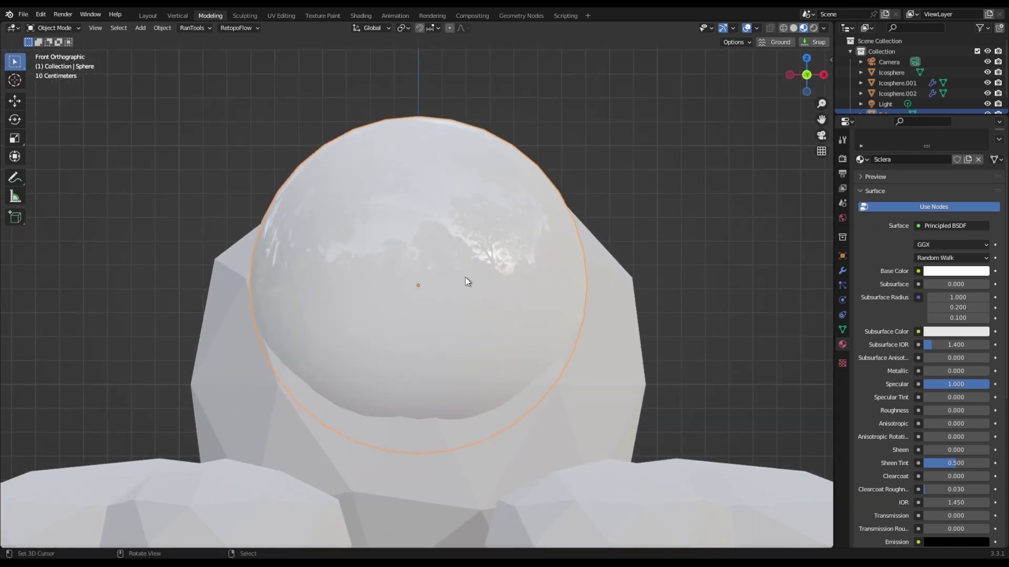
Grow the eye's vertex selection from the front pole out to the fourth ring.
key(Tab)
scroll(465, 276, down, 2)
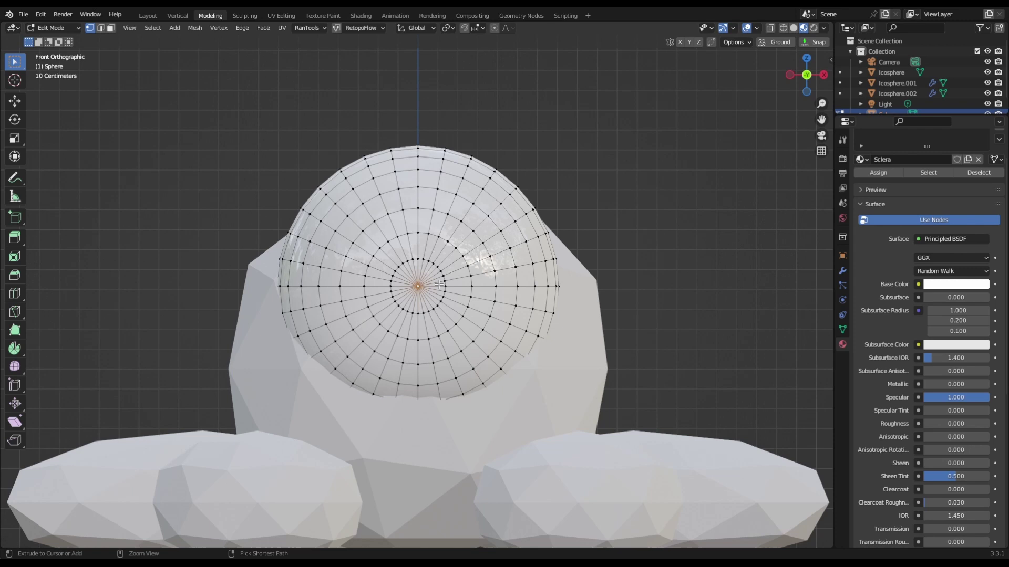
key(ctrl+KP_Add)
key(ctrl+KP_Add)
shift+middle_drag(498, 319, 502, 276)
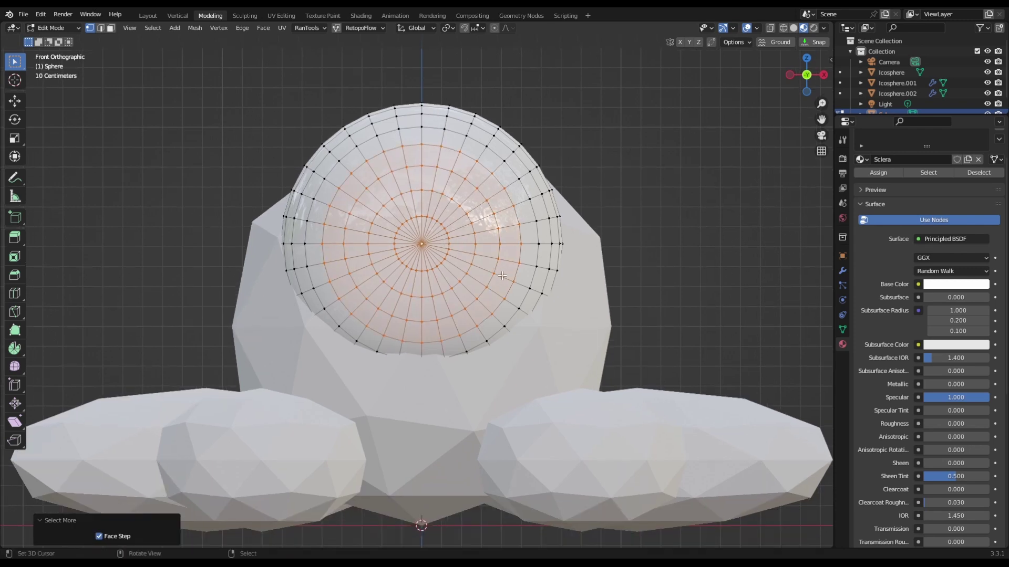
Add a second material named Pupil with a black base color and assign it to the selected front faces of the eye.
scroll(866, 246, up, 2)
click(998, 157)
click(903, 222)
click(904, 222)
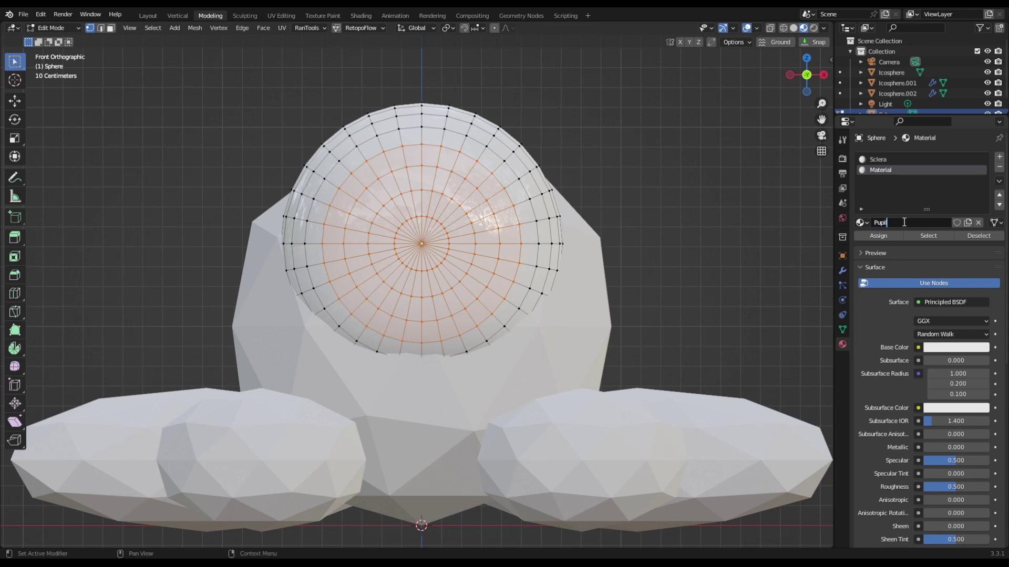
click(976, 351)
click(982, 270)
click(877, 238)
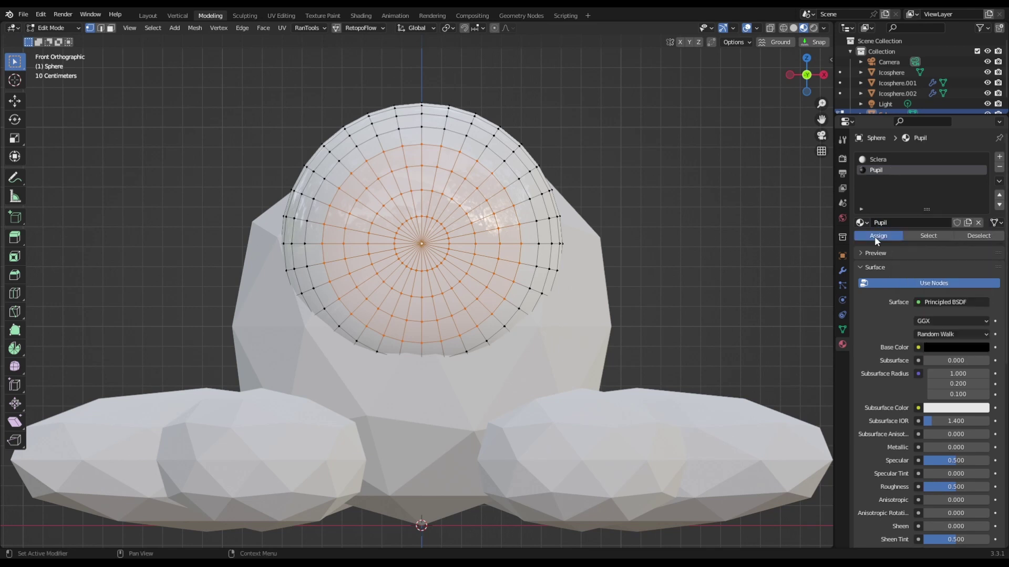
Set the Pupil material's specular to 1.000 and roughness to 0.000, and return to Object Mode.
drag(948, 460, 923, 486)
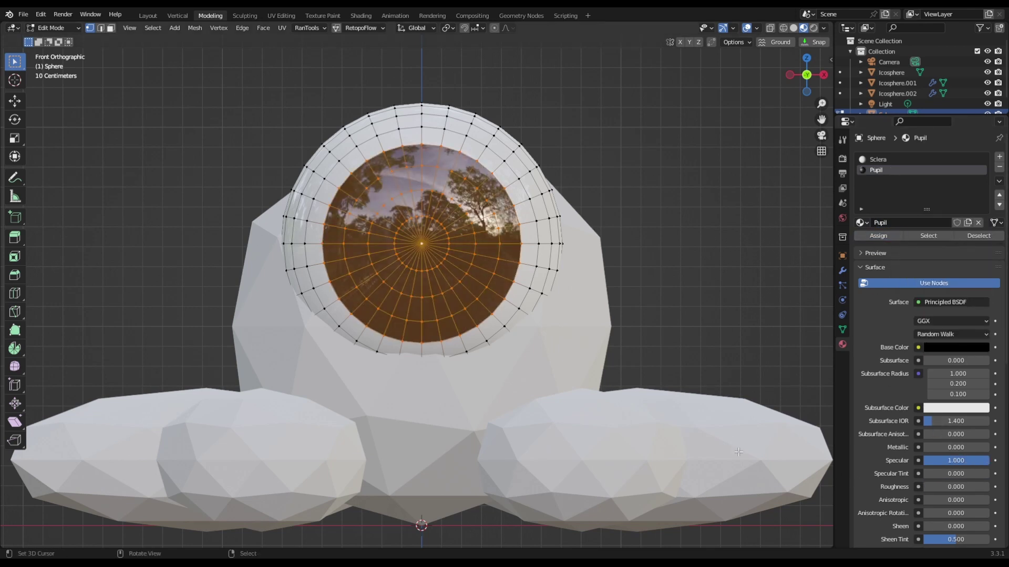
key(Tab)
middle_drag(593, 359, 563, 418)
Try to join the front and rear feet objects into the body.
right_click(600, 383)
shift+right_click(509, 432)
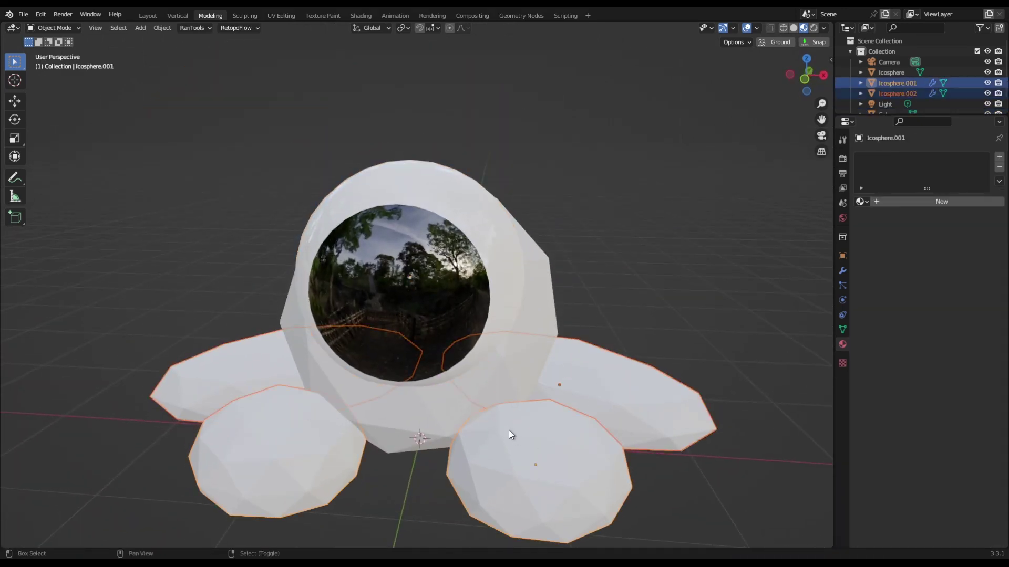
shift+right_click(440, 407)
key(ctrl+j)
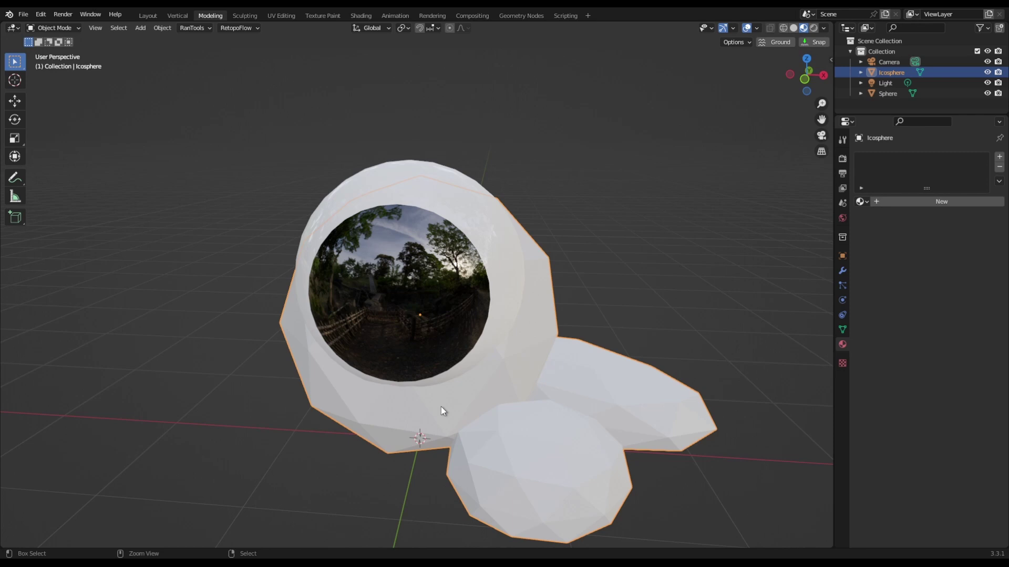
key(ctrl+z)
key(ctrl+z)
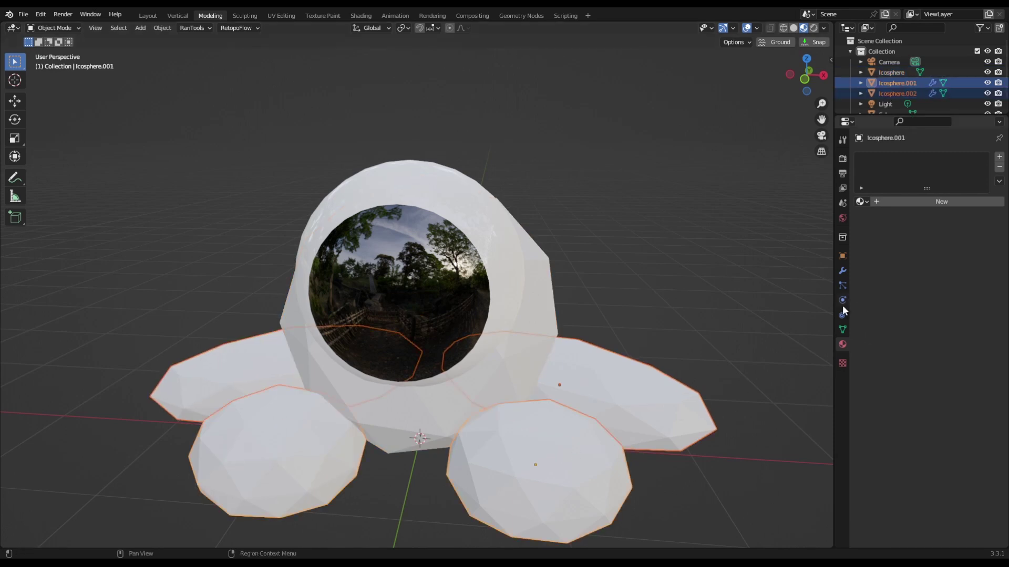
Apply the Mirror modifiers of both the front and the rear feet objects.
click(842, 270)
key(ctrl+a)
right_click(626, 395)
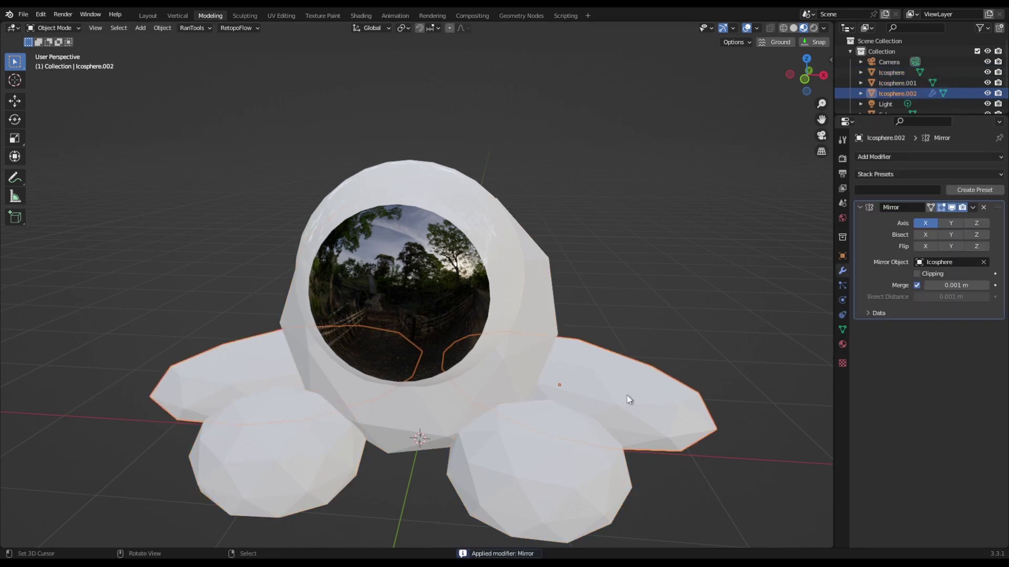
key(ctrl+a)
Join the front and rear feet with the body into one object, with the body as the active object.
shift+right_click(546, 449)
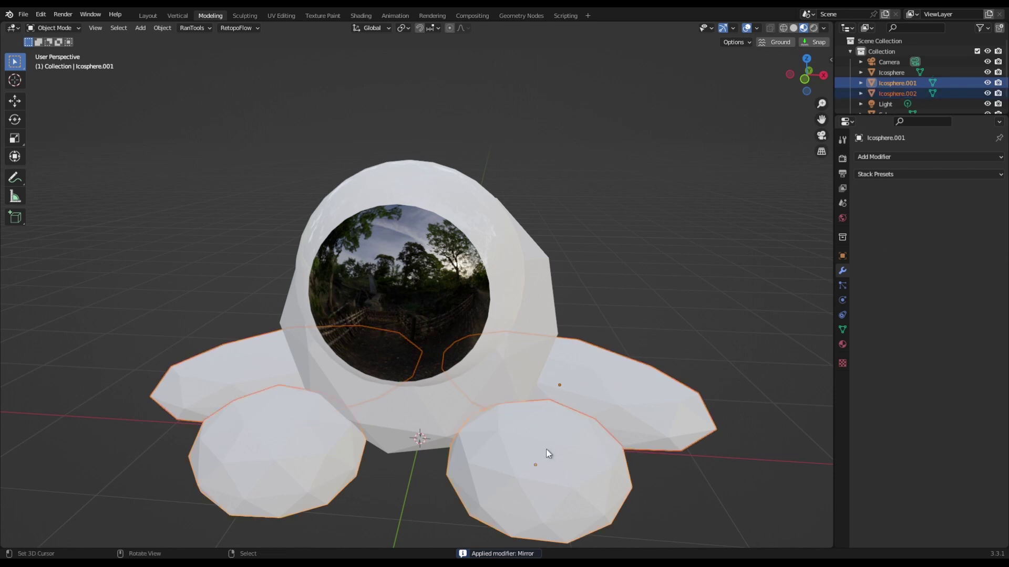
shift+right_click(534, 283)
key(ctrl+j)
middle_drag(535, 288, 560, 278)
scroll(541, 338, down, 2)
scroll(540, 338, up, 2)
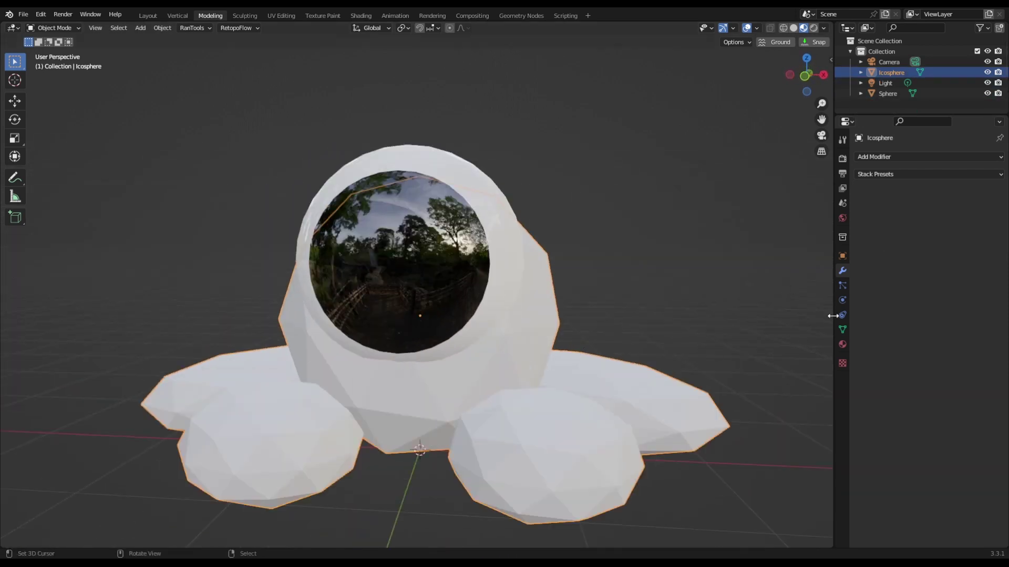
Give the joined body a new material with a pink base color of hue 0.991, saturation 0.739 and value 0.800.
click(842, 345)
click(885, 203)
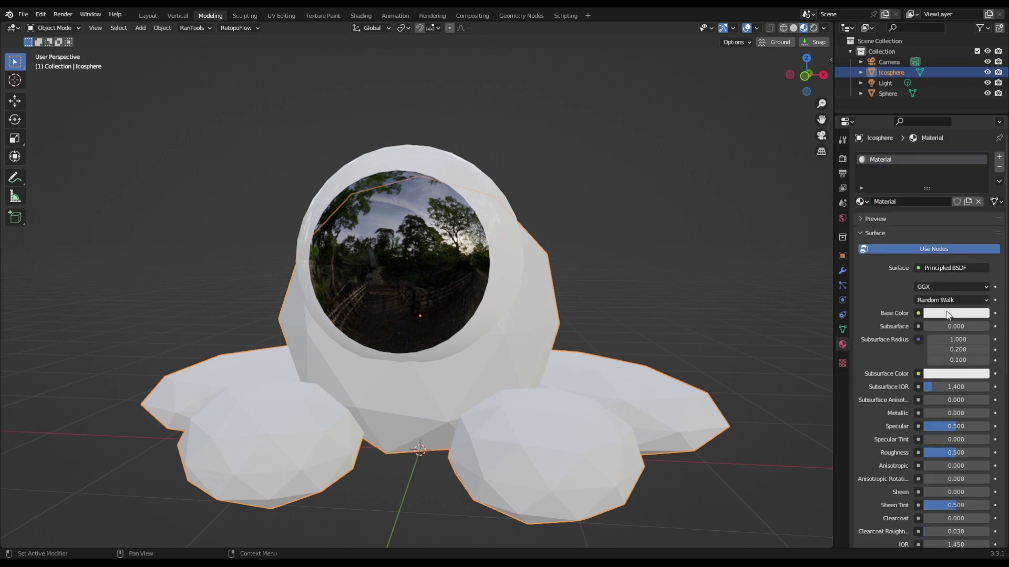
click(956, 313)
click(941, 221)
drag(940, 222, 936, 218)
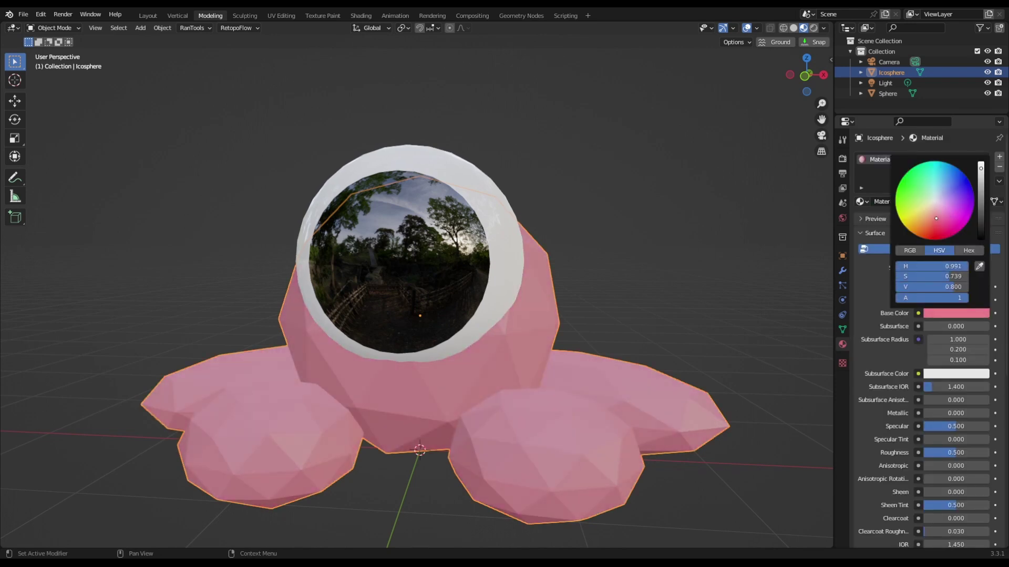
middle_drag(788, 286, 579, 409)
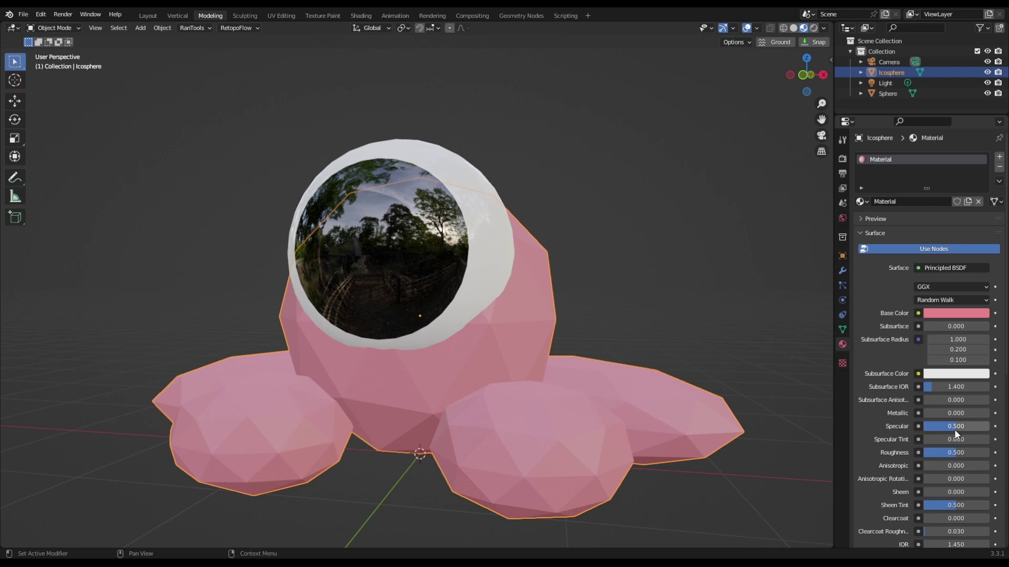
Set the pink material's specular to 0.000 and roughness to 1.000, and rename it Skin.
drag(963, 452, 961, 443)
middle_drag(820, 404, 709, 389)
double_click(893, 202)
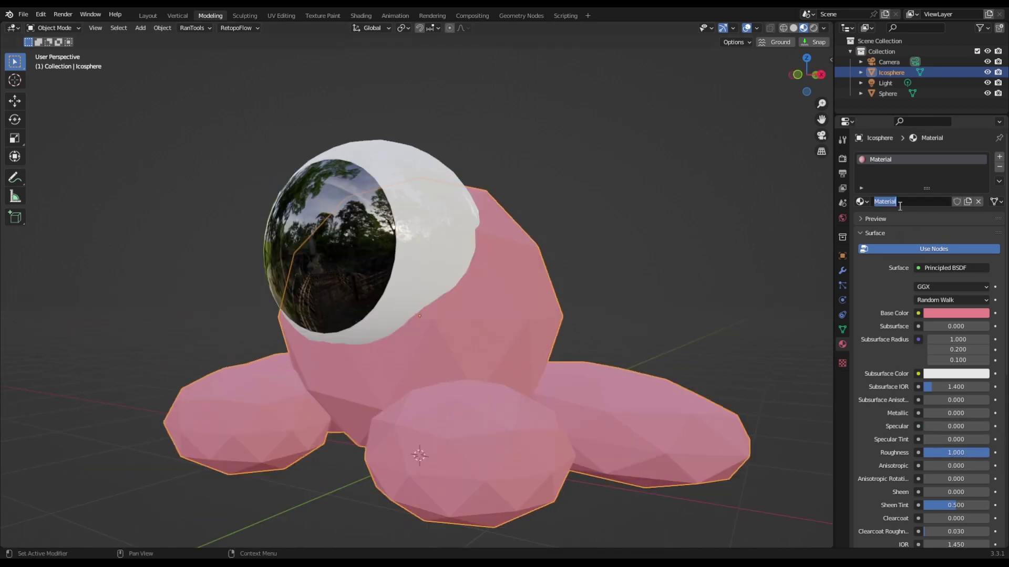
Add a second material named Hair to the body and change its surface shader to Principled Hair BSDF.
click(1000, 157)
double_click(901, 222)
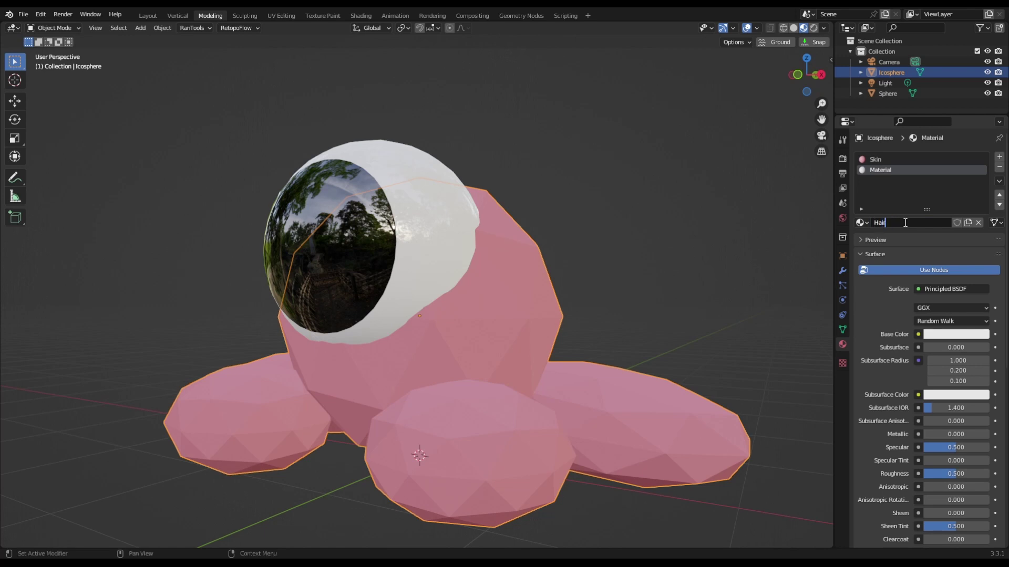
key(Return)
click(922, 291)
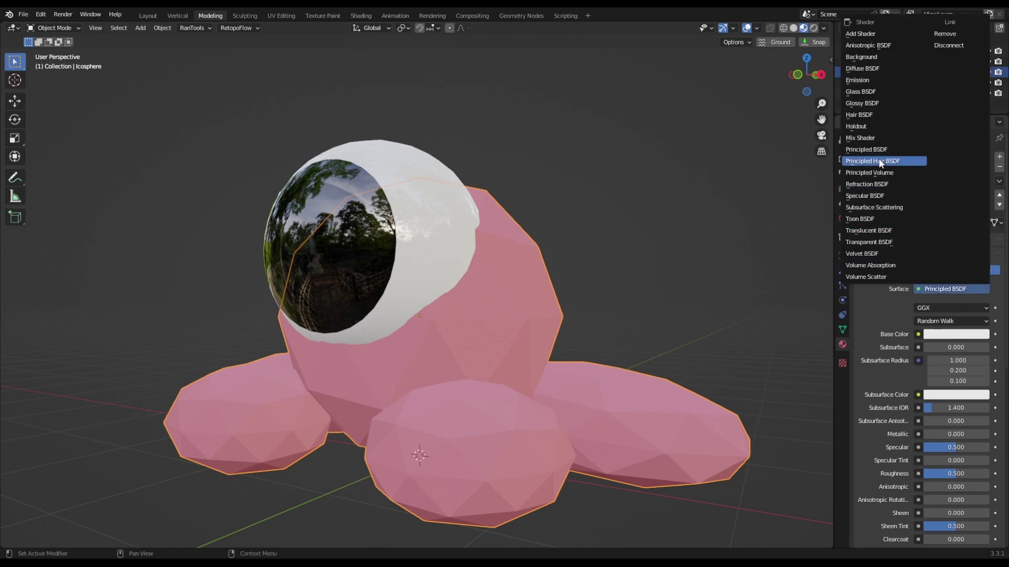
click(893, 162)
Pick a brighter, less saturated reddish color for the Hair material.
click(956, 321)
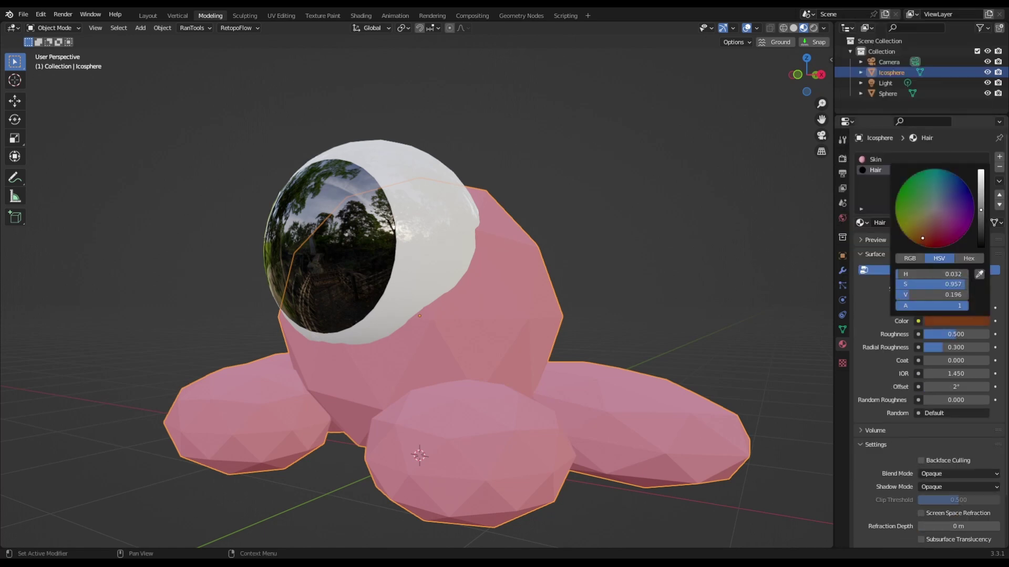
drag(980, 201, 981, 193)
drag(948, 223, 935, 219)
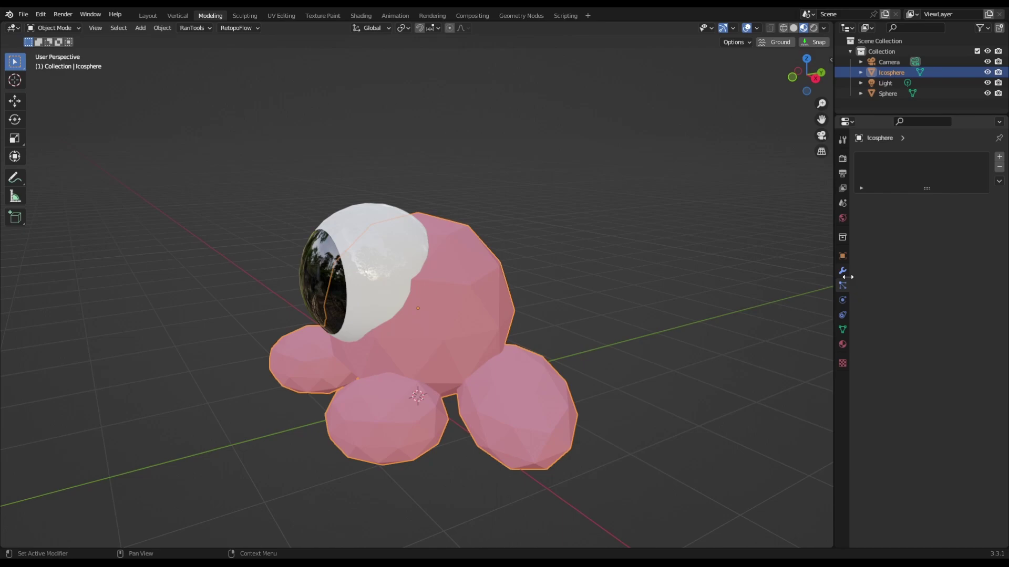
Add a Hair type particle system to the body and enable its advanced settings.
click(999, 157)
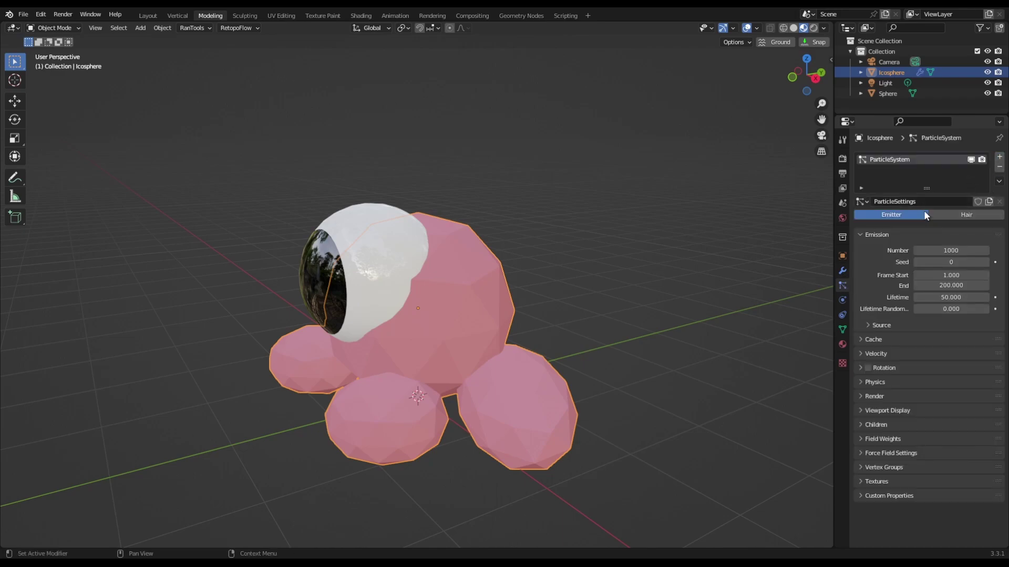
click(976, 216)
middle_drag(699, 263, 626, 288)
key(KP_1)
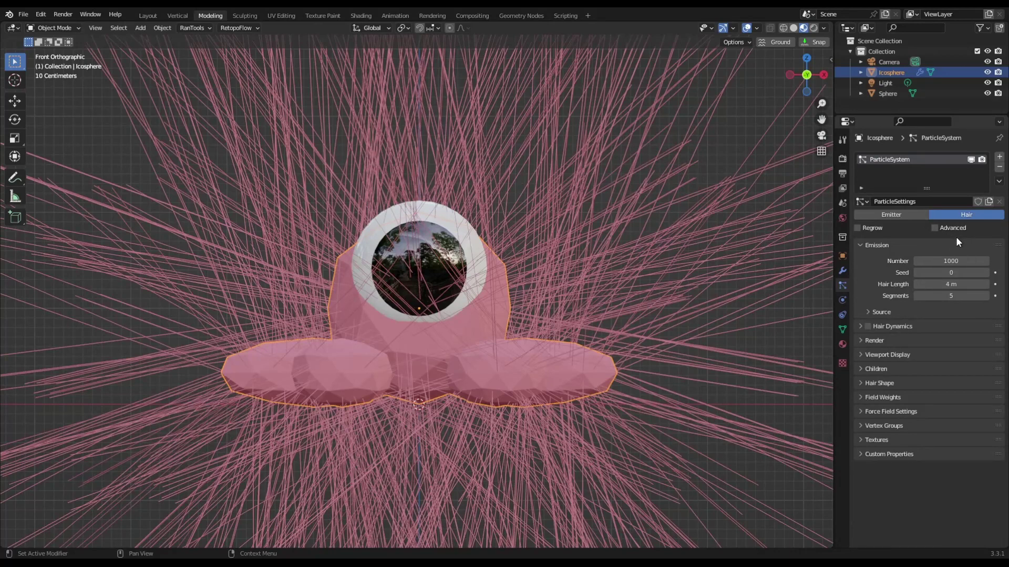
click(935, 229)
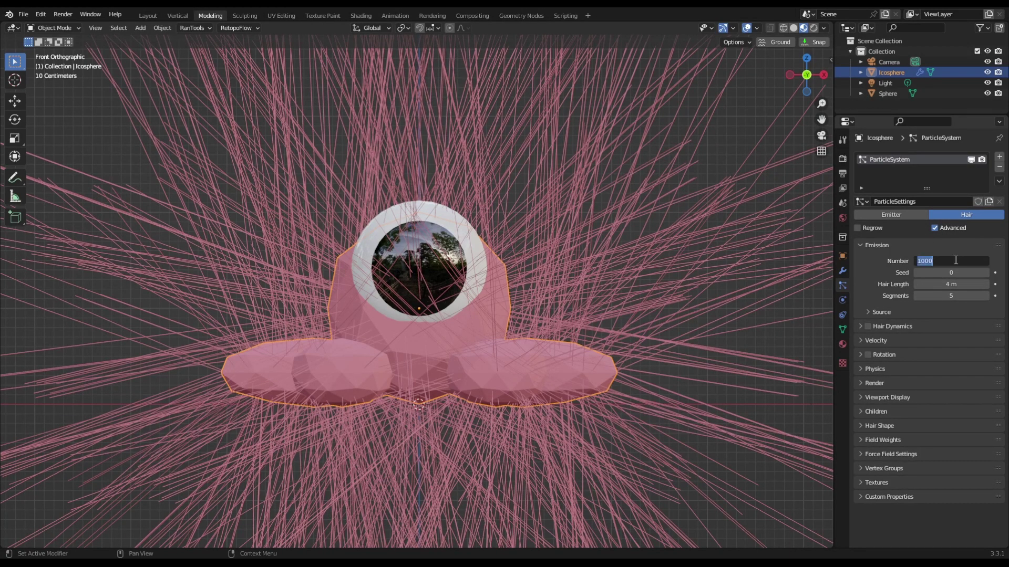
Set the hair particle number to 5000 and the hair length to 0.1 m.
text(0)
key(Return)
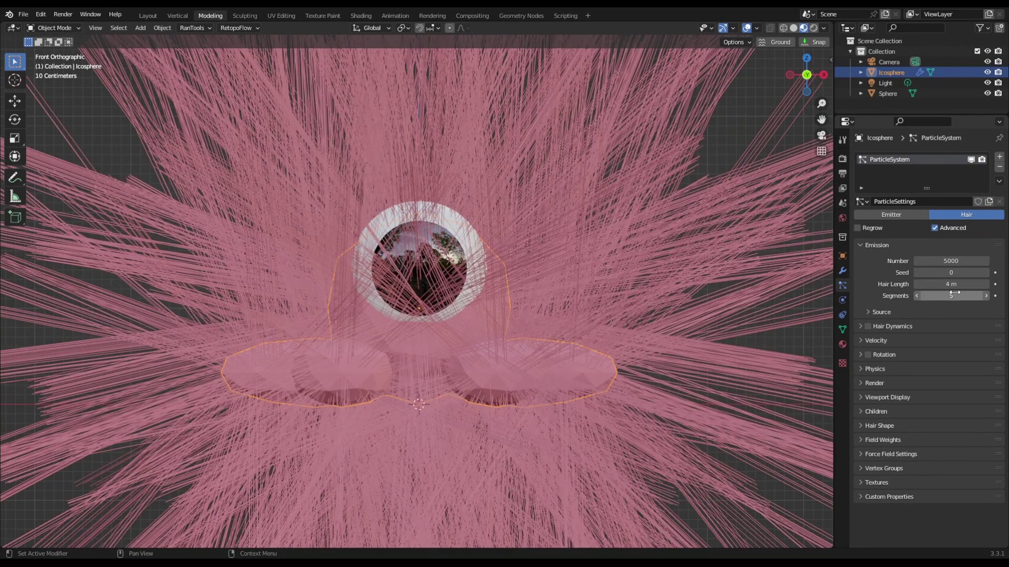
click(953, 287)
key(Return)
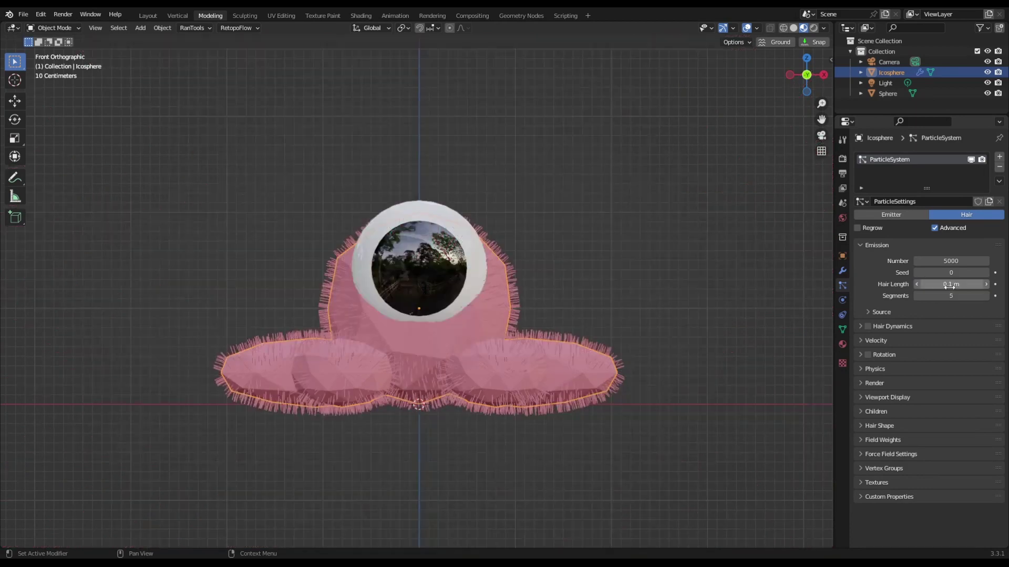
Set the Brownian force in the hair's physics to 0.100 and inspect the fur from the front.
click(875, 369)
click(959, 441)
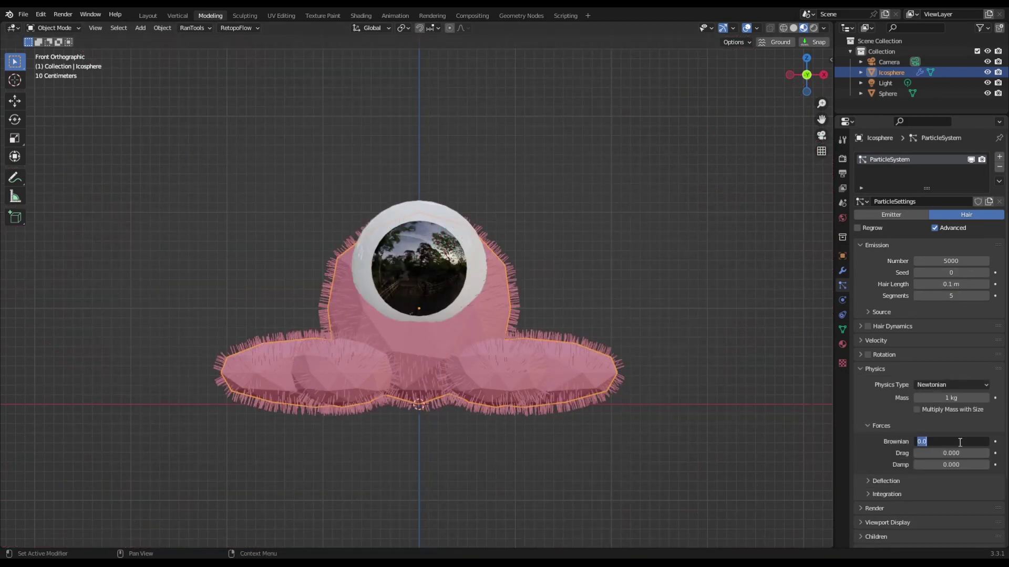
text(.1)
key(Return)
middle_drag(678, 350, 527, 351)
scroll(610, 351, up, 3)
key(KP_1)
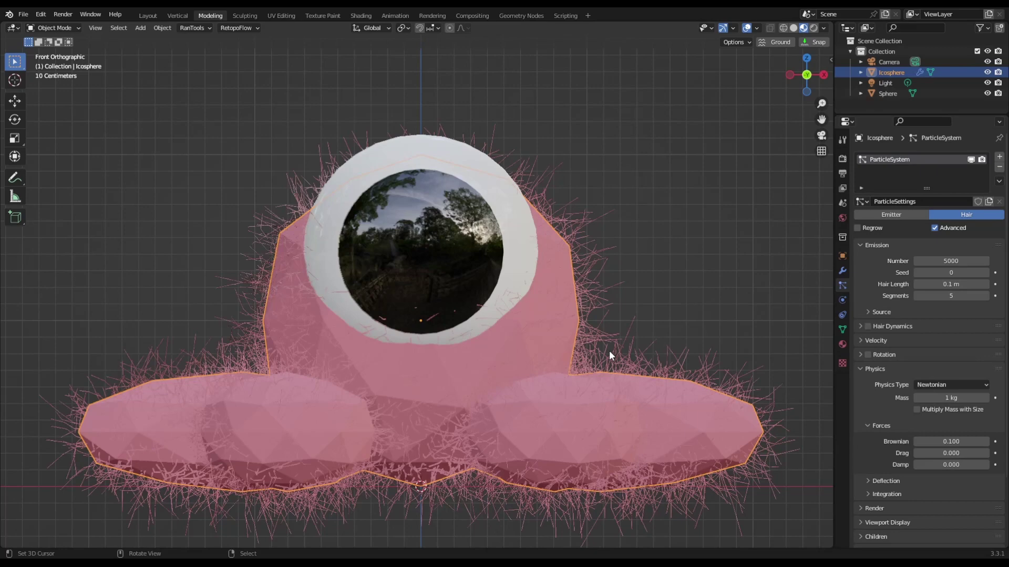
Give the hair particle system interpolated children.
shift+middle_drag(629, 339, 615, 290)
scroll(934, 374, down, 3)
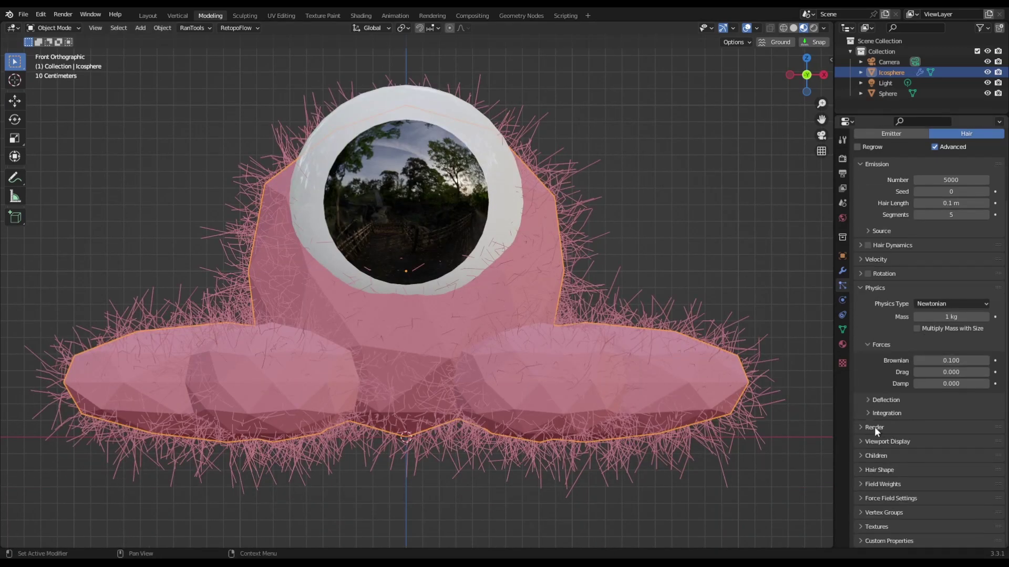
click(862, 455)
scroll(893, 452, down, 1)
click(946, 452)
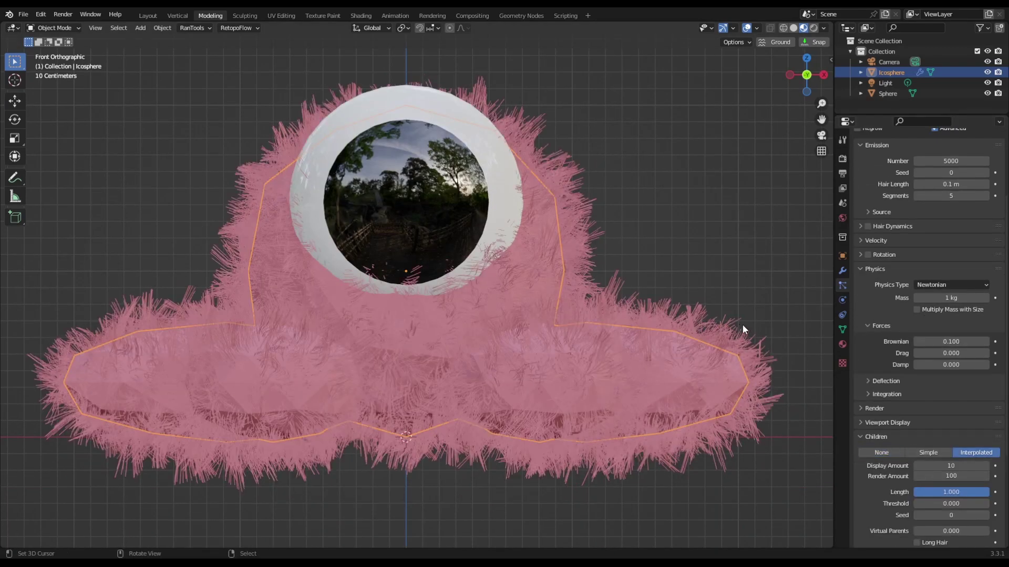
Raise the random roughness of the child hairs and open the strands' root diameter for editing.
scroll(867, 425, down, 5)
click(871, 455)
scroll(903, 447, down, 2)
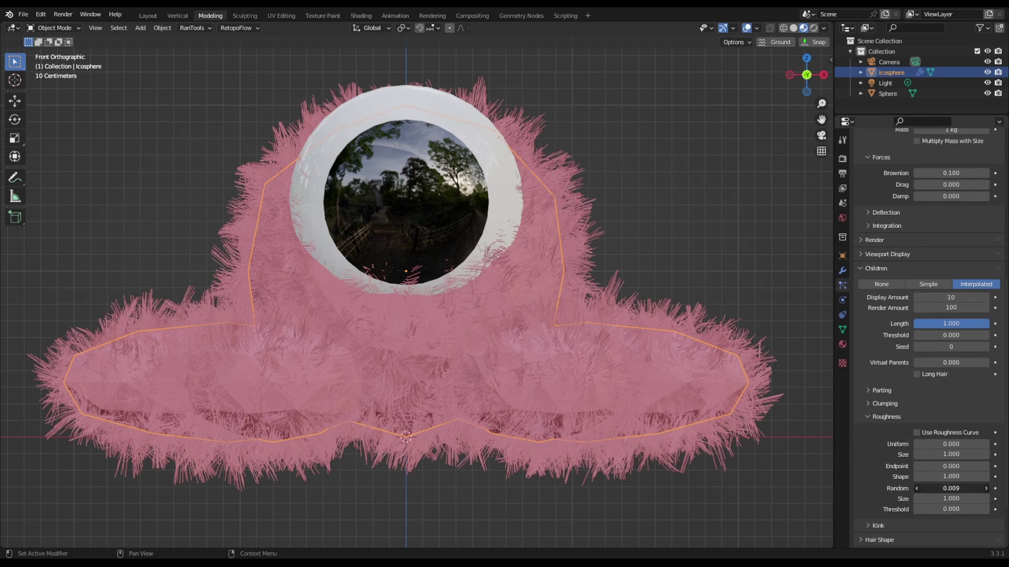
drag(951, 488, 976, 489)
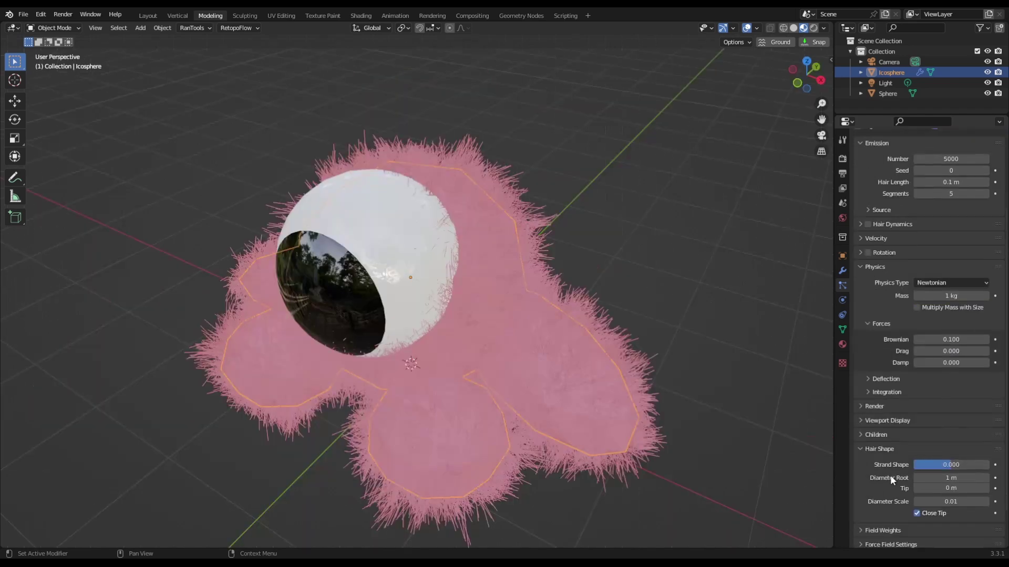
scroll(890, 475, down, 1)
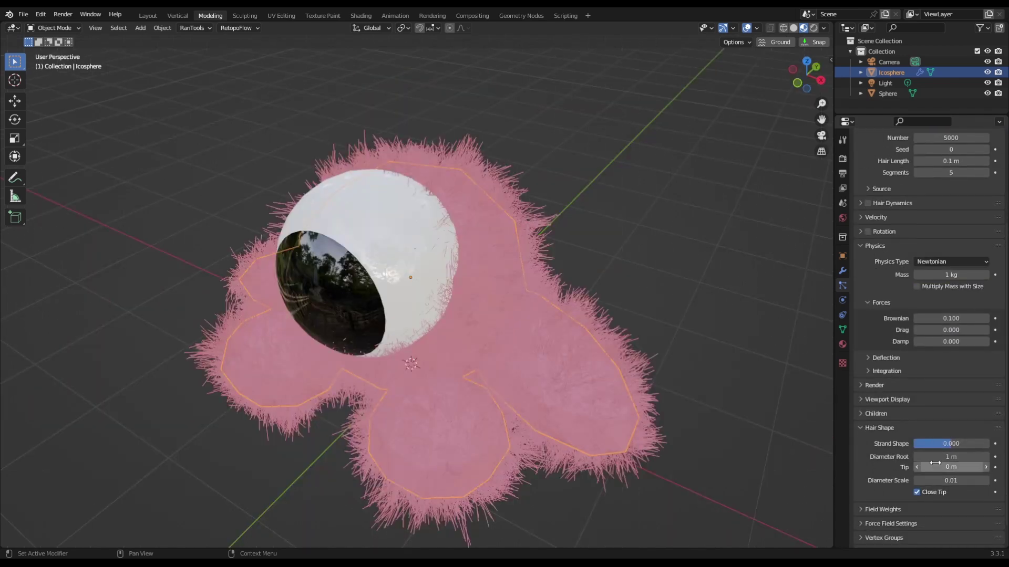
click(944, 456)
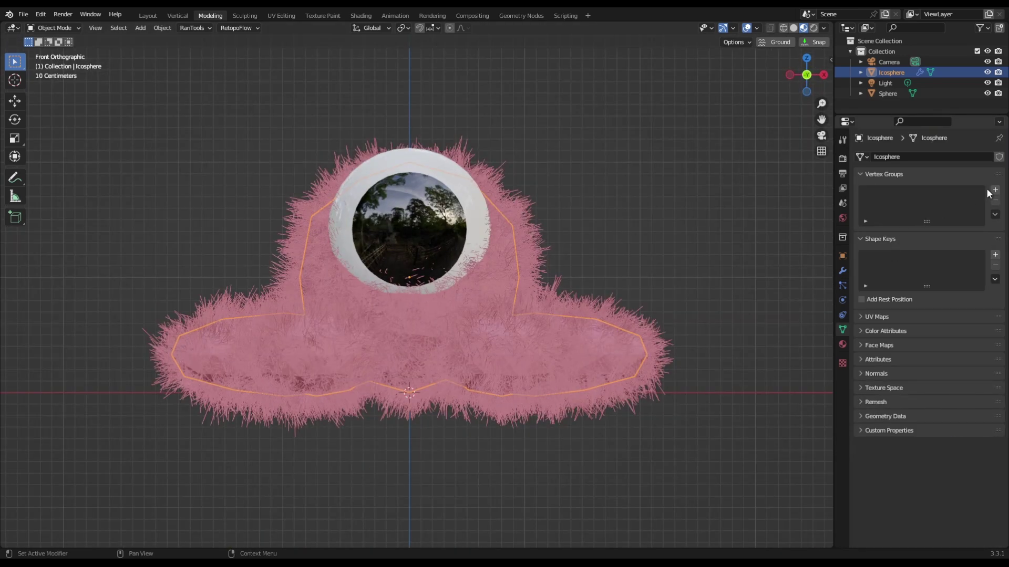
Add a vertex group named Density to the body and enter Weight Paint mode with the body isolated in local view.
click(995, 189)
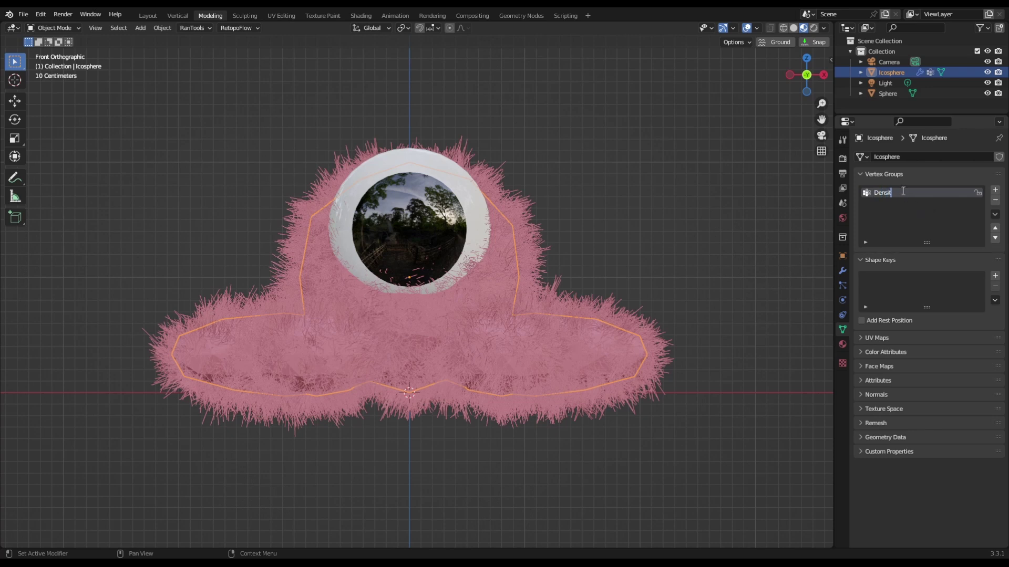
key(ctrl+Tab)
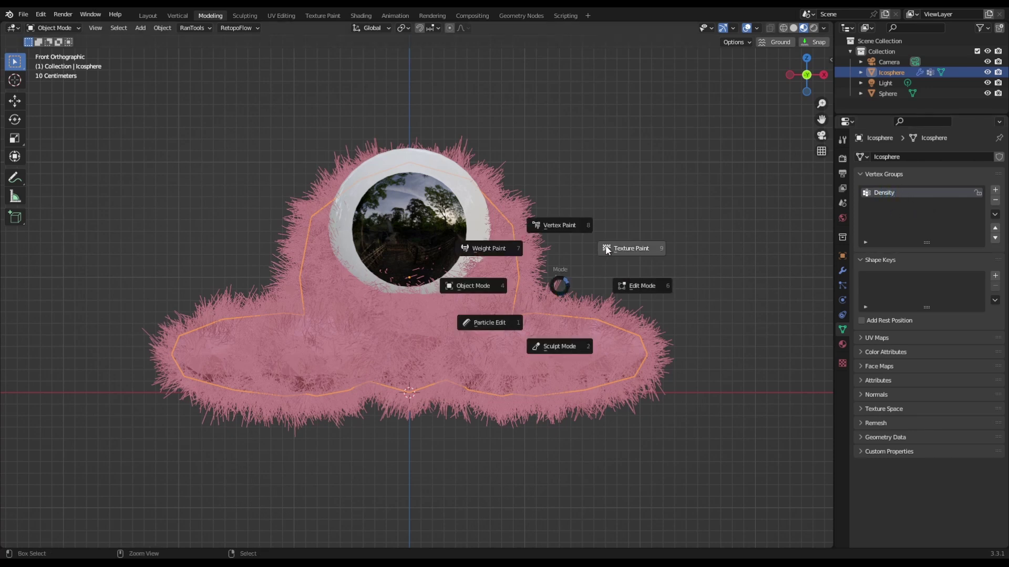
click(496, 248)
key(KP_Divide)
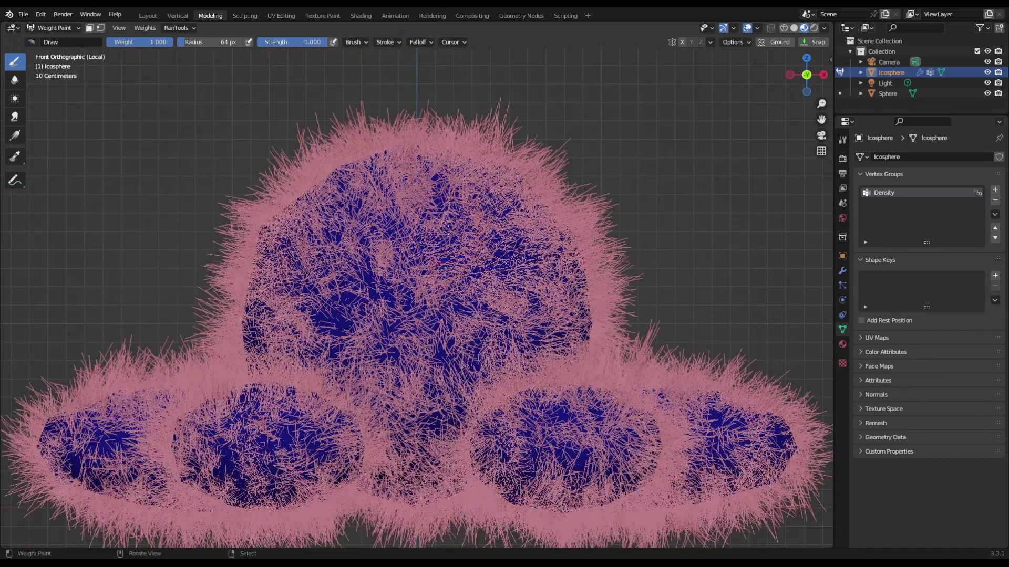
Paint weight 1.000 over the body's front where the eye sits, and clear the stray paint on the front foot with weight 0.000.
mouse_move(373, 215)
mouse_down()
mouse_move(431, 231)
mouse_move(403, 332)
mouse_move(402, 276)
mouse_move(368, 226)
mouse_move(477, 248)
mouse_up()
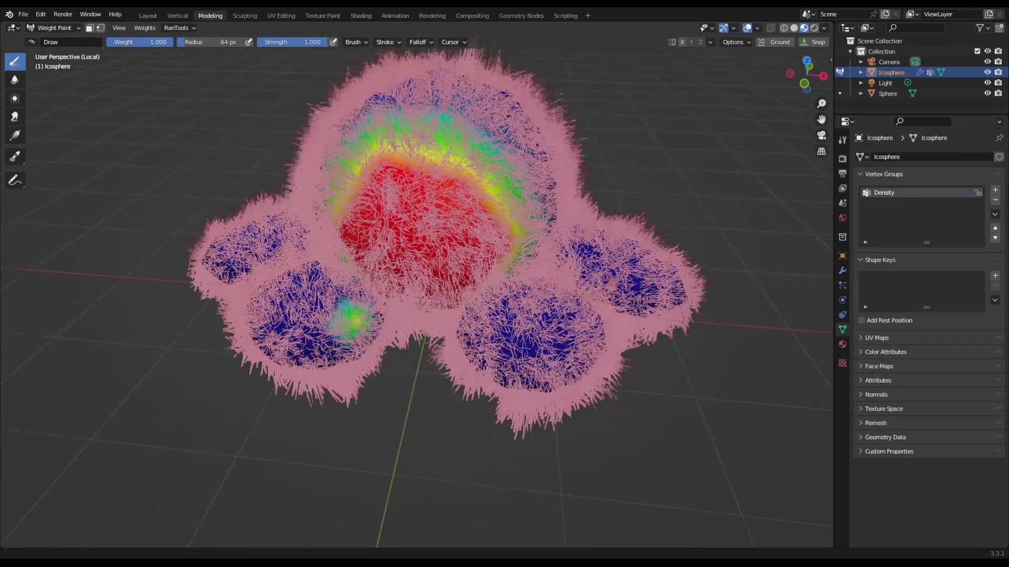
scroll(408, 316, up, 3)
drag(161, 43, 107, 43)
mouse_move(294, 342)
mouse_down()
mouse_move(331, 320)
mouse_move(325, 336)
mouse_move(308, 317)
mouse_up()
key(KP_1)
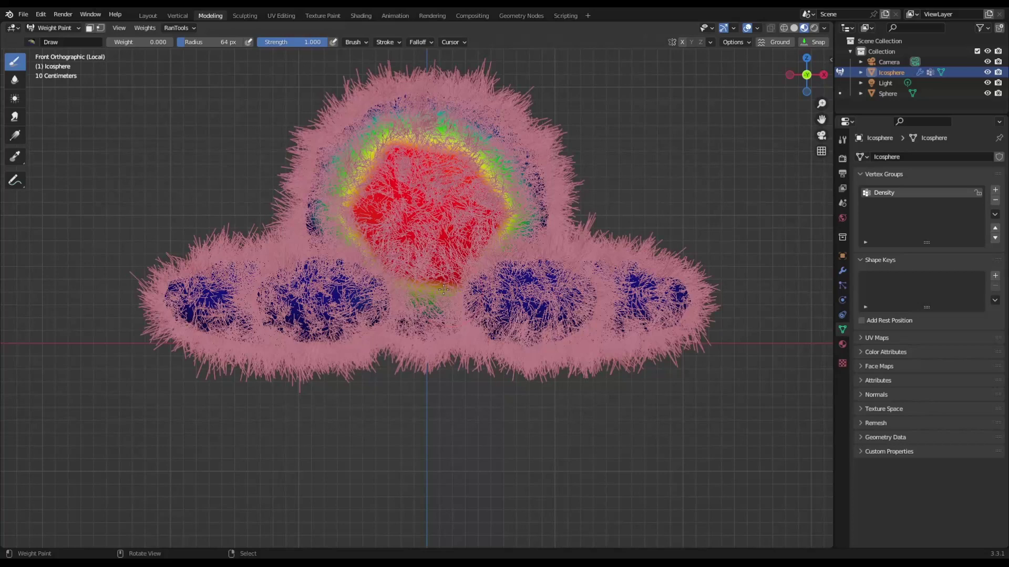
Invert the painted weights of the Density group and reopen the body's particle system settings.
click(145, 29)
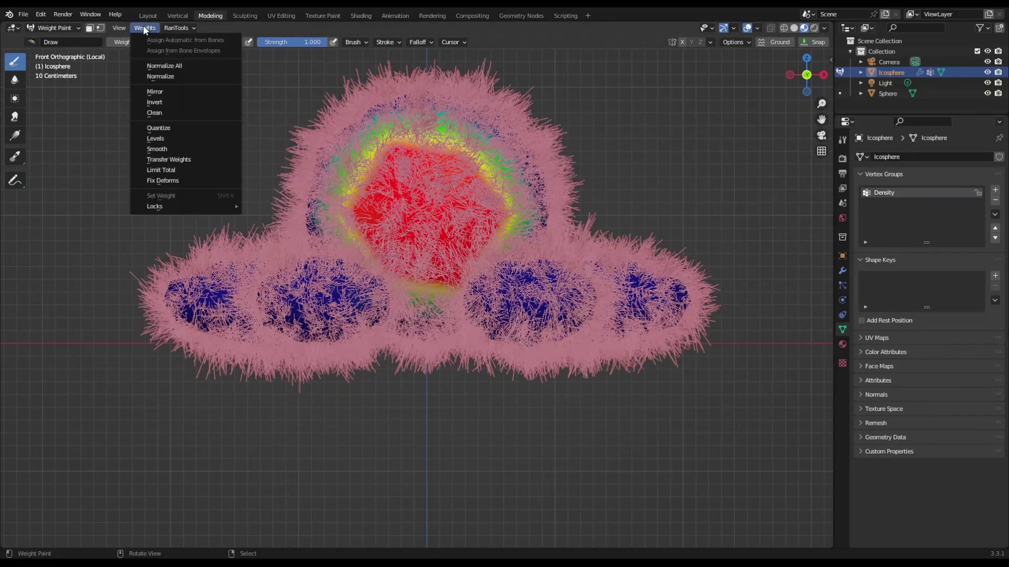
click(205, 102)
scroll(418, 294, up, 2)
click(843, 286)
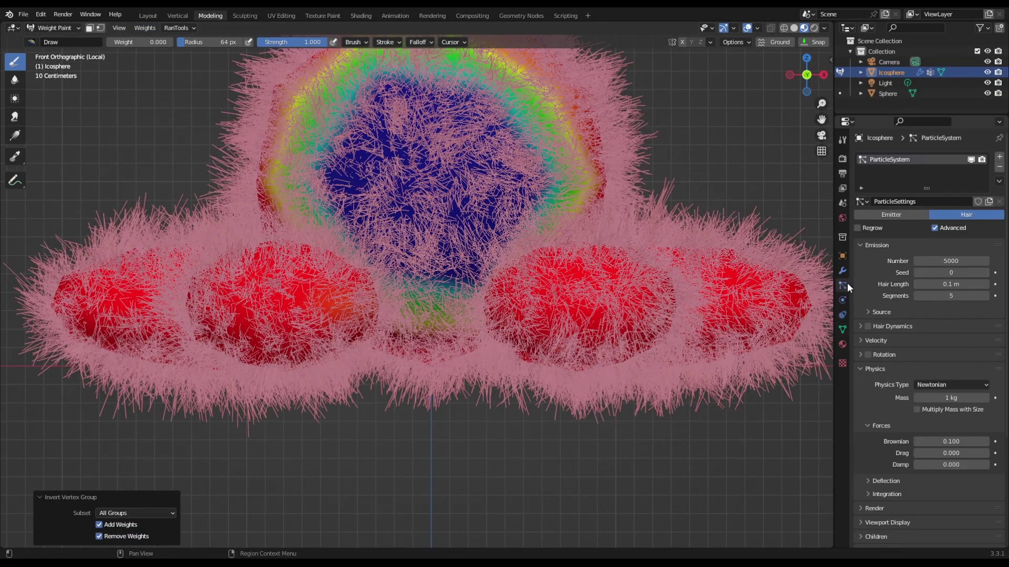
Return the body to Object Mode, assign the Density vertex group to the hair density, and leave local view.
key(ctrl+Tab)
click(482, 253)
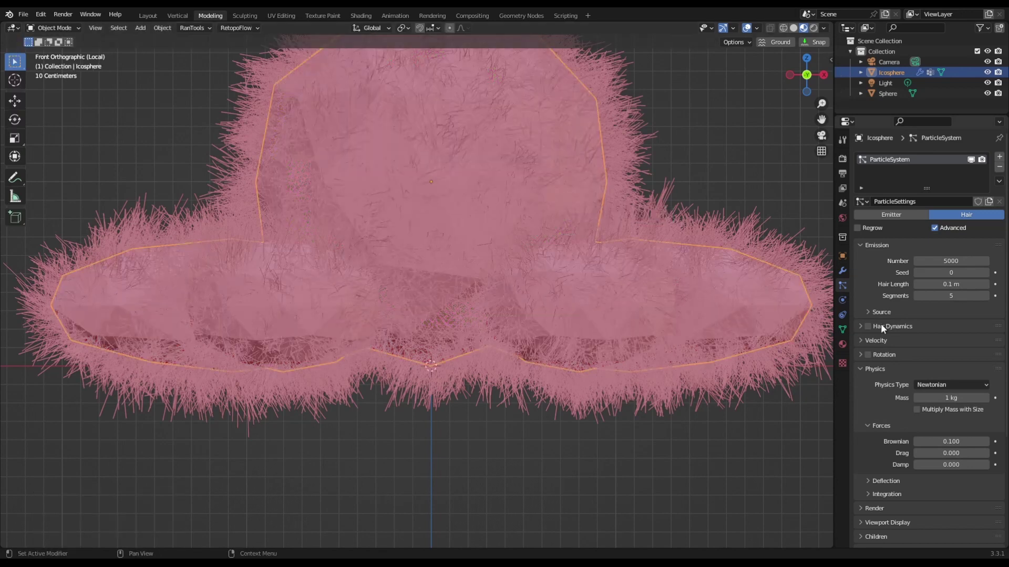
scroll(919, 353, down, 1)
scroll(893, 331, up, 1)
scroll(893, 367, down, 3)
scroll(899, 453, down, 8)
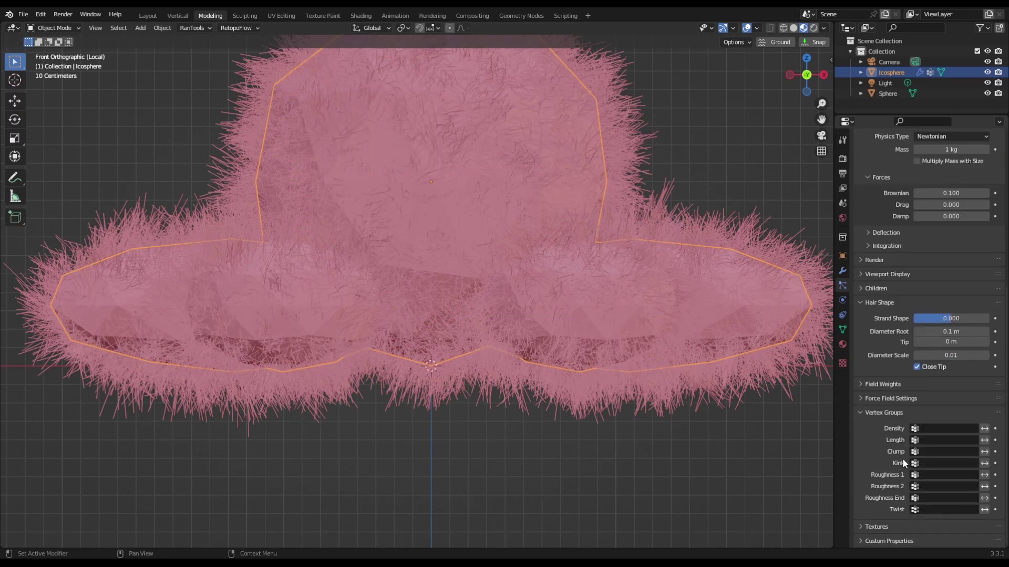
click(930, 428)
click(929, 444)
key(KP_Divide)
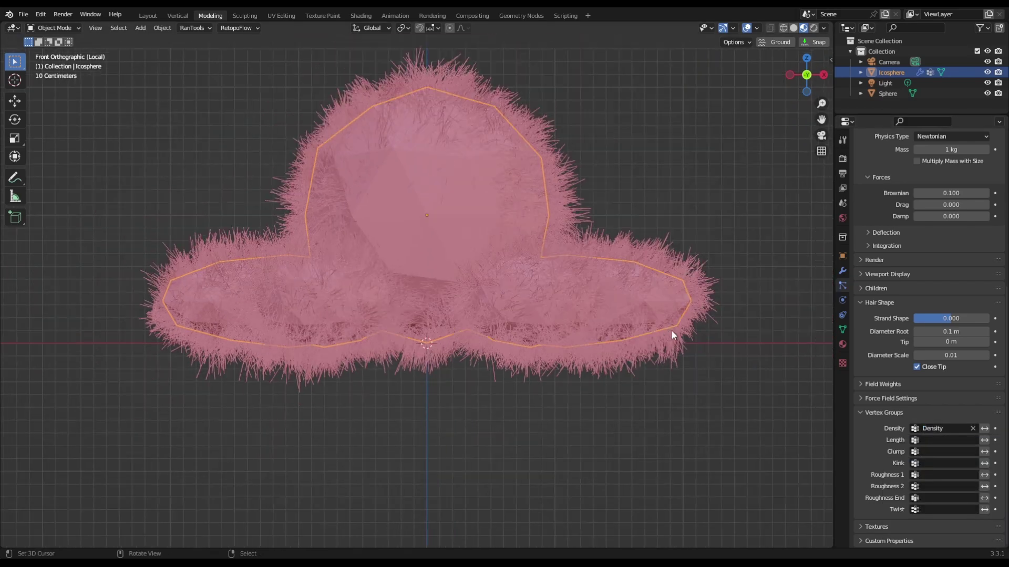
Reposition the eye against the body in side view and lower it about 0.106 m along Z in front view.
middle_drag(660, 322, 521, 291)
scroll(487, 333, up, 3)
middle_drag(486, 333, 507, 323)
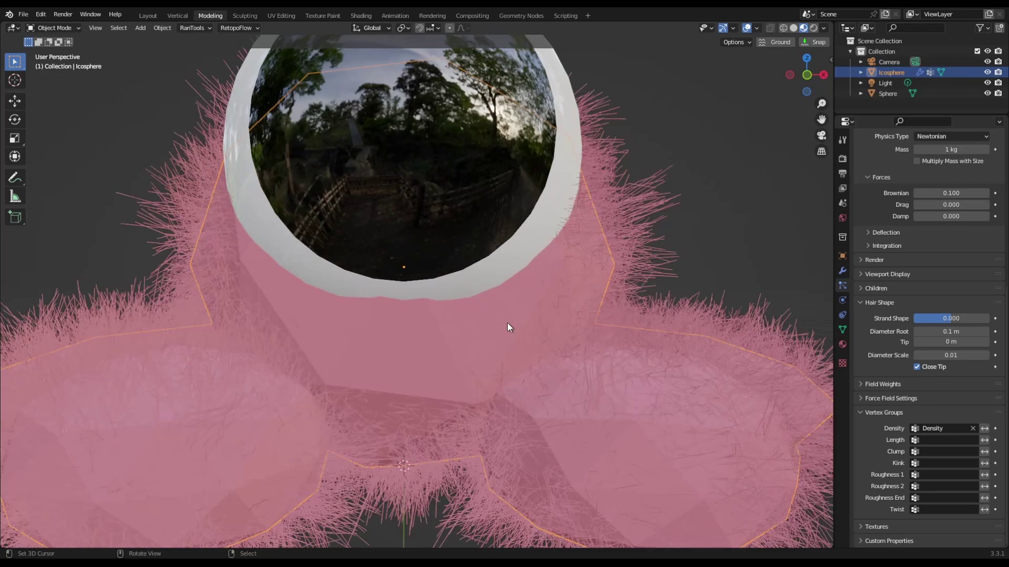
key(KP_3)
shift+middle_drag(419, 243, 479, 227)
click(332, 138)
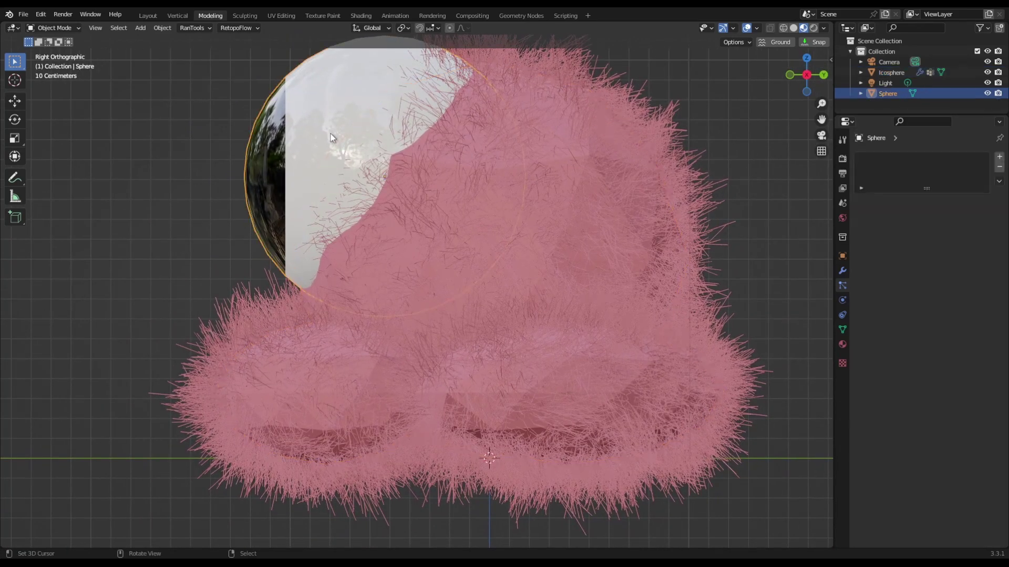
key(g)
click(402, 211)
middle_drag(402, 211, 463, 237)
key(KP_1)
key(g)
key(z)
click(447, 246)
scroll(479, 238, down, 3)
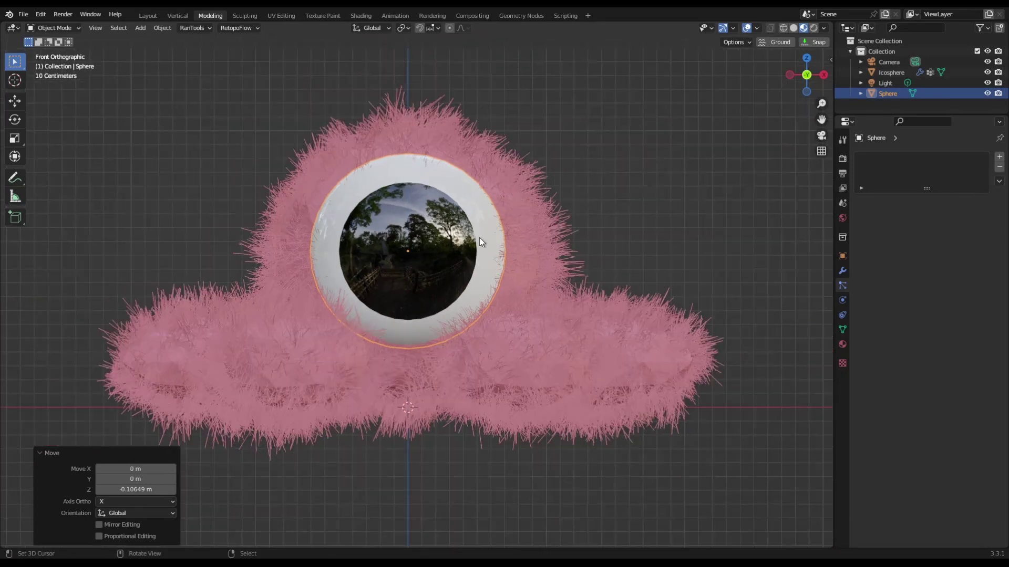
Rotate the main sphere of the body mesh about 21.5° in side view, leaving the feet in place.
click(535, 266)
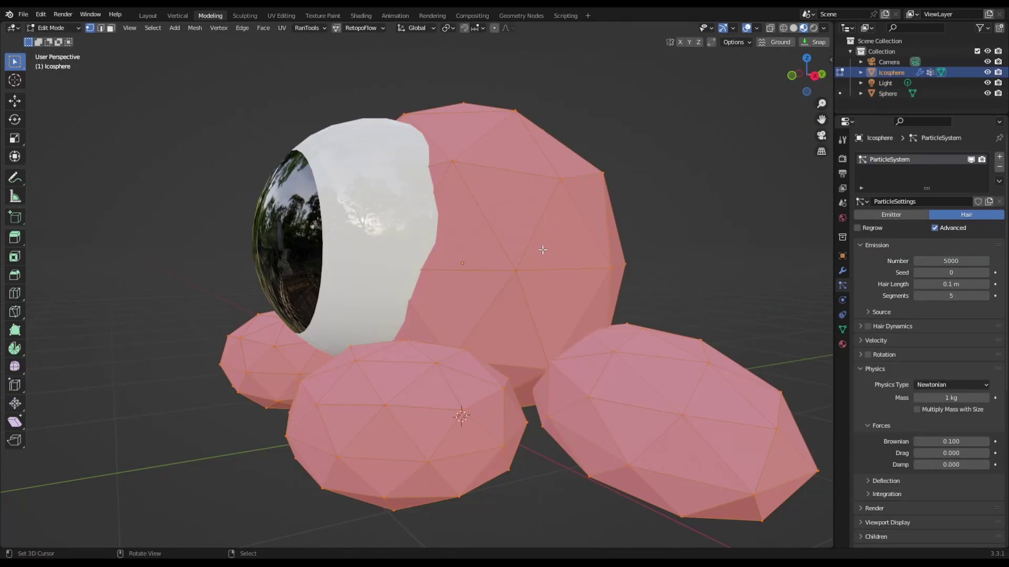
key(alt+a)
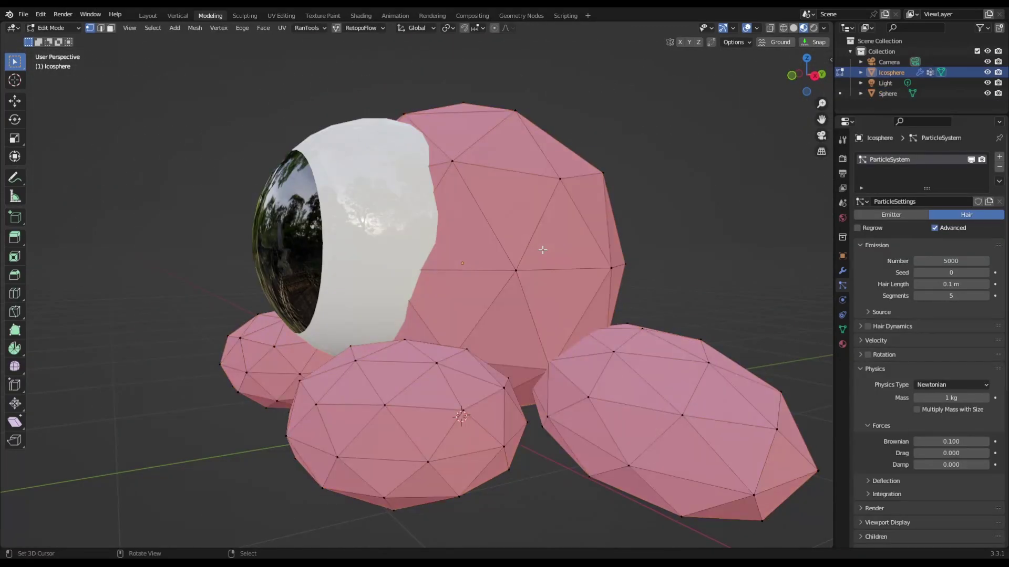
key(l)
key(KP_3)
key(r)
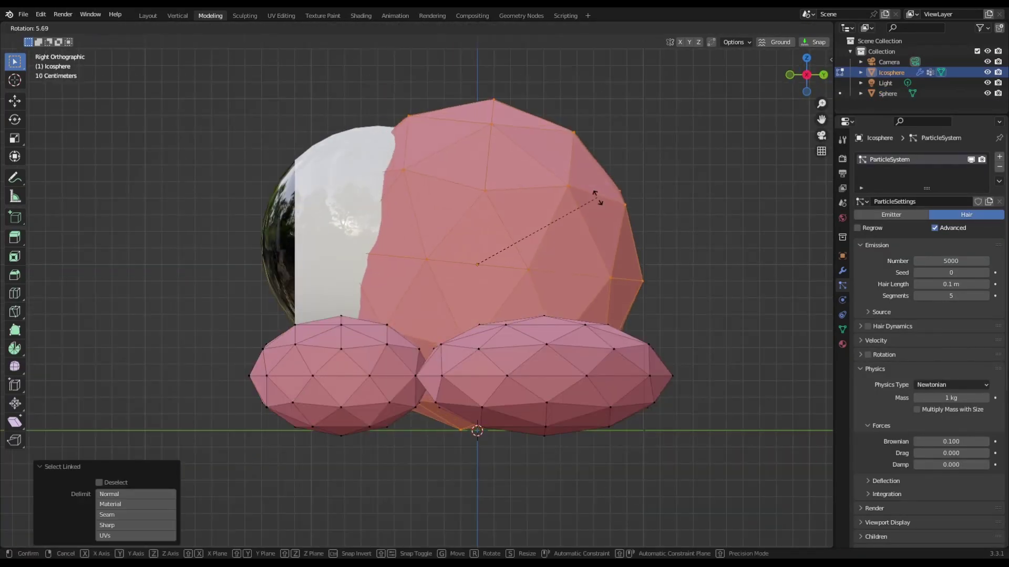
click(603, 235)
middle_drag(598, 238, 657, 245)
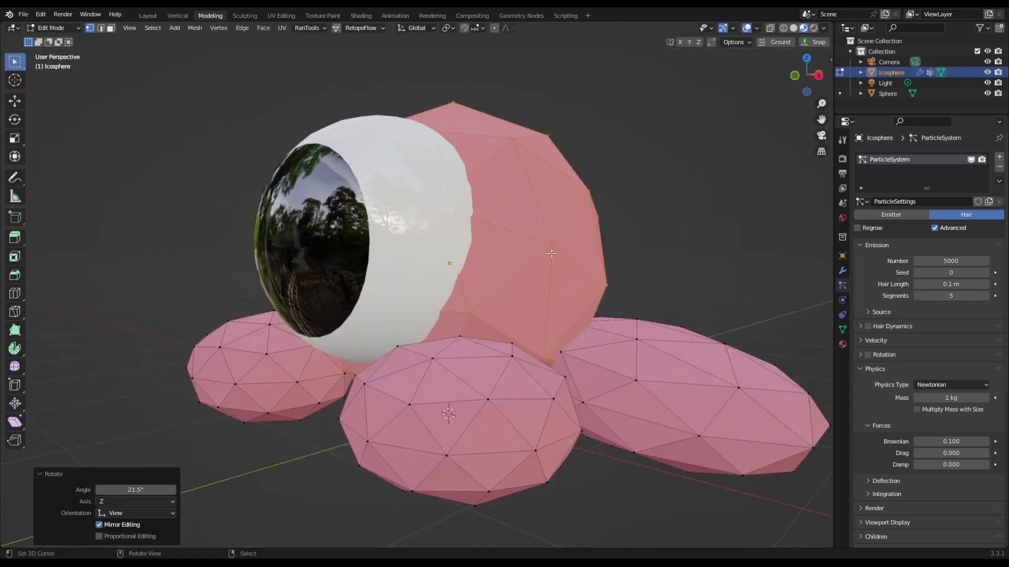
key(Tab)
Raise the eye about 0.235 m along Z, and shift it about 0.098 m along Y toward the body.
middle_drag(427, 242, 466, 246)
right_click(410, 249)
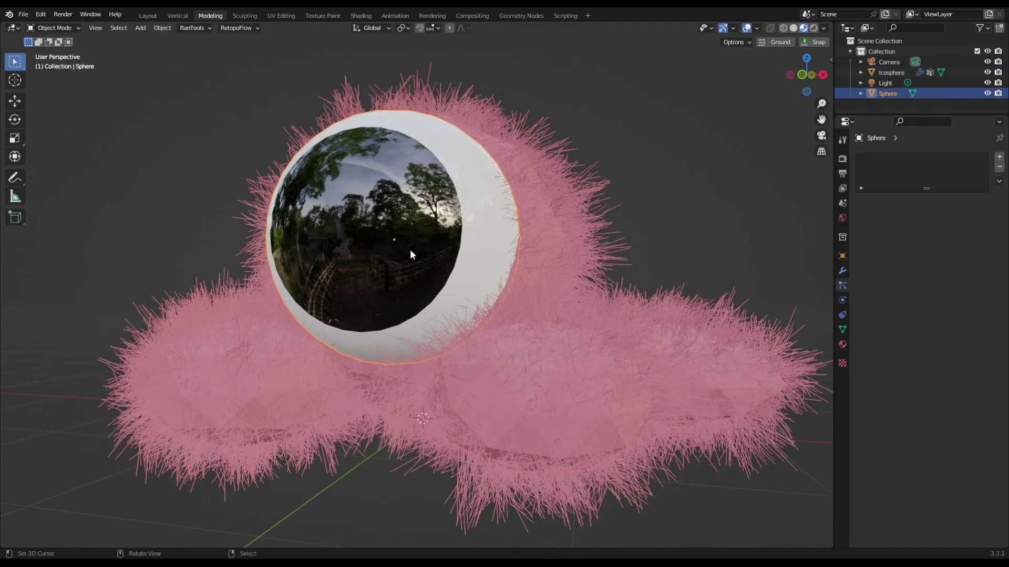
key(KP_1)
key(g)
key(z)
click(433, 209)
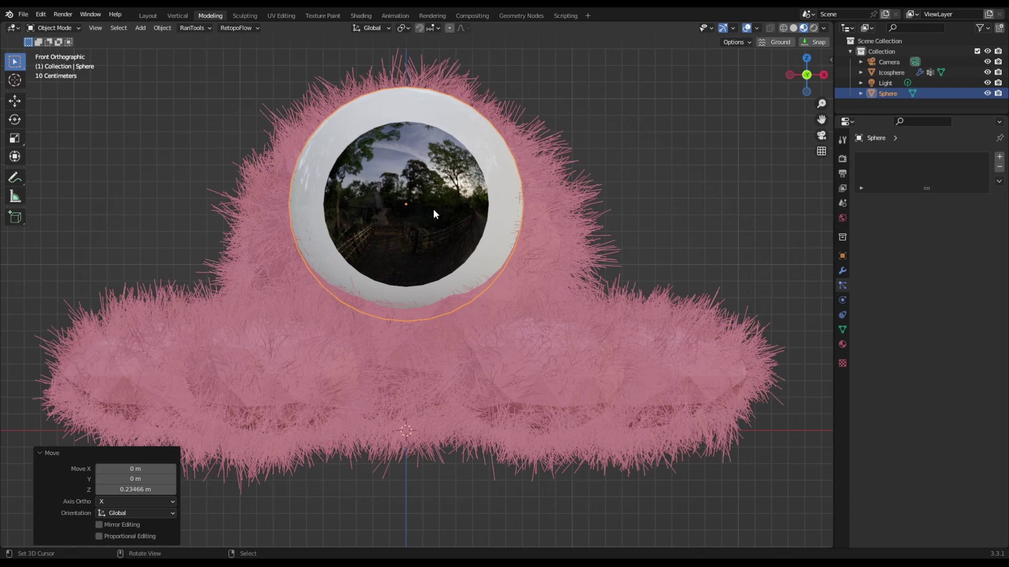
key(KP_3)
key(g)
click(469, 186)
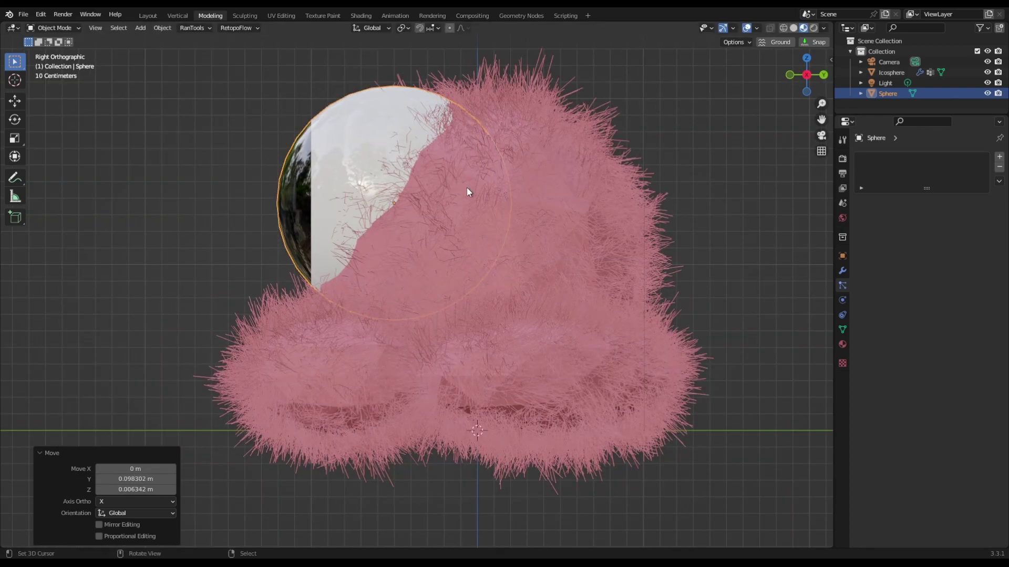
middle_drag(467, 188, 424, 340)
scroll(421, 338, up, 4)
scroll(421, 337, down, 6)
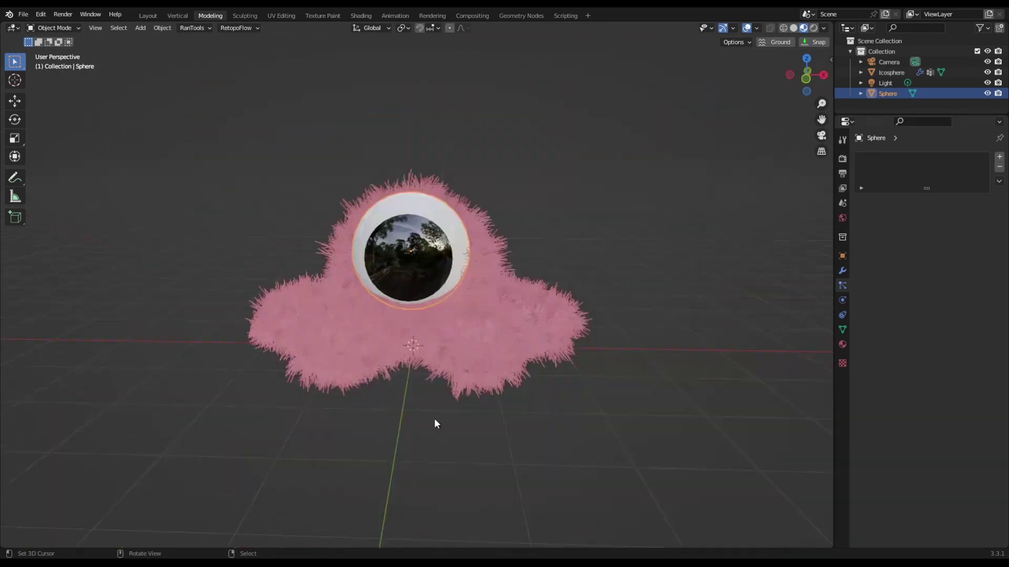
Add a cube with a level 2 subdivision and place it in front of the creature.
key(shift+a)
mouse_move(399, 344)
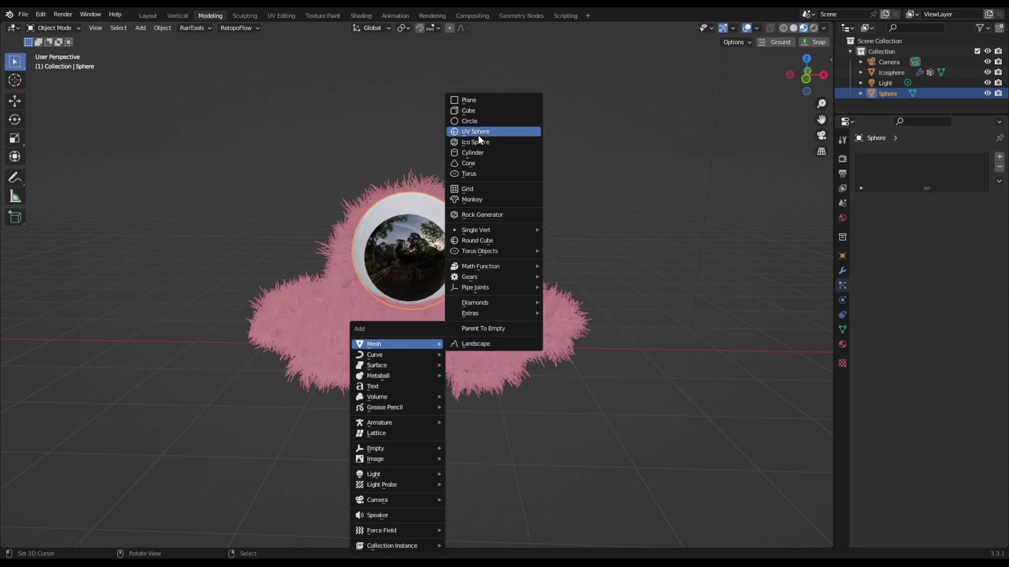
click(484, 110)
key(KP_3)
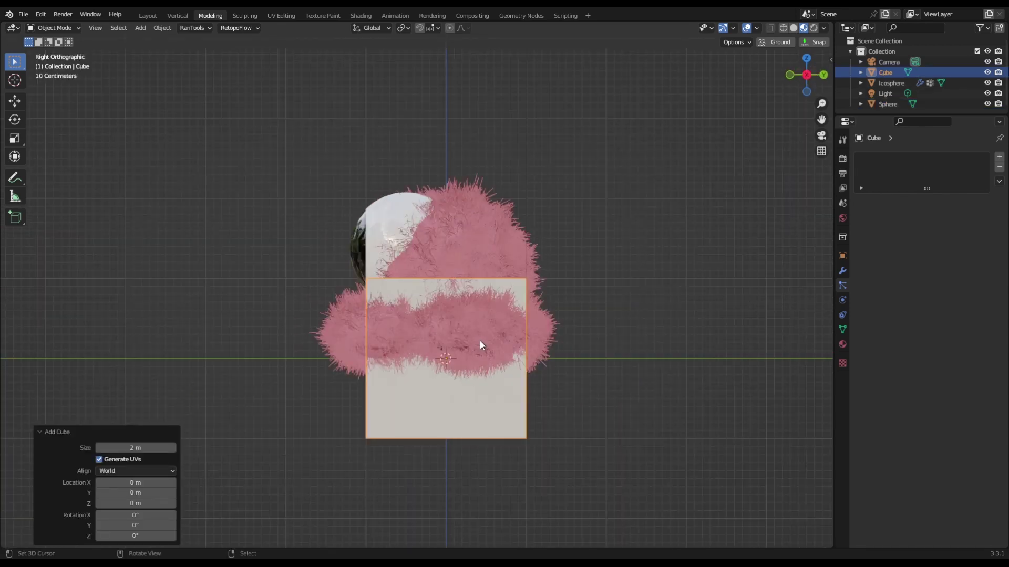
key(ctrl+2)
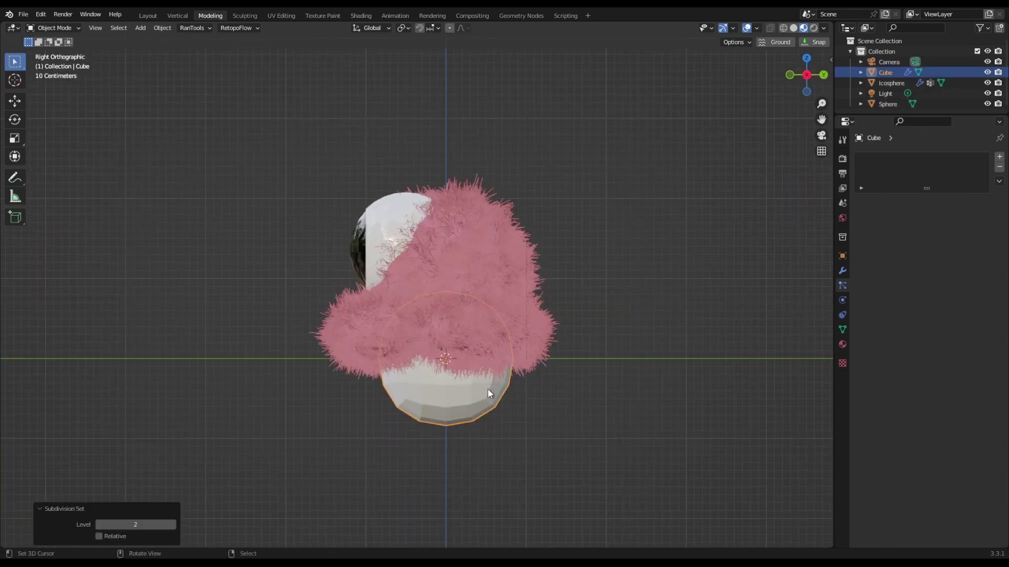
key(g)
click(267, 313)
Add one centred vertical loop cut to the cube, dividing it into front and back halves.
shift+middle_drag(350, 301, 523, 298)
scroll(413, 268, up, 1)
key(Tab)
key(ctrl+r)
click(399, 220)
right_click(399, 220)
middle_drag(399, 232, 405, 234)
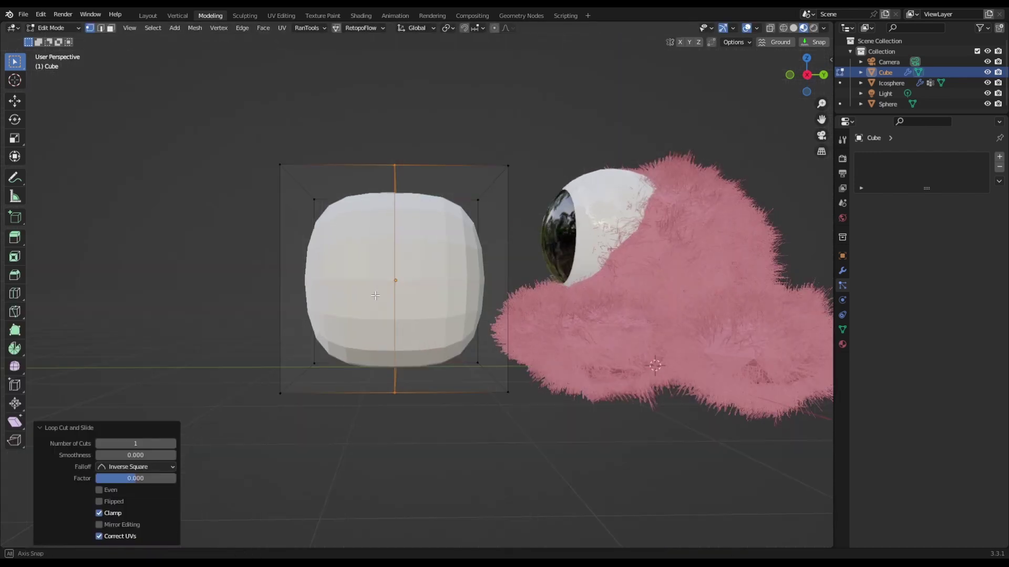
Pull the cube's front face away from the creature along Y to elongate the shape.
key(3)
middle_drag(357, 273, 410, 278)
right_click(329, 283)
key(KP_3)
key(g)
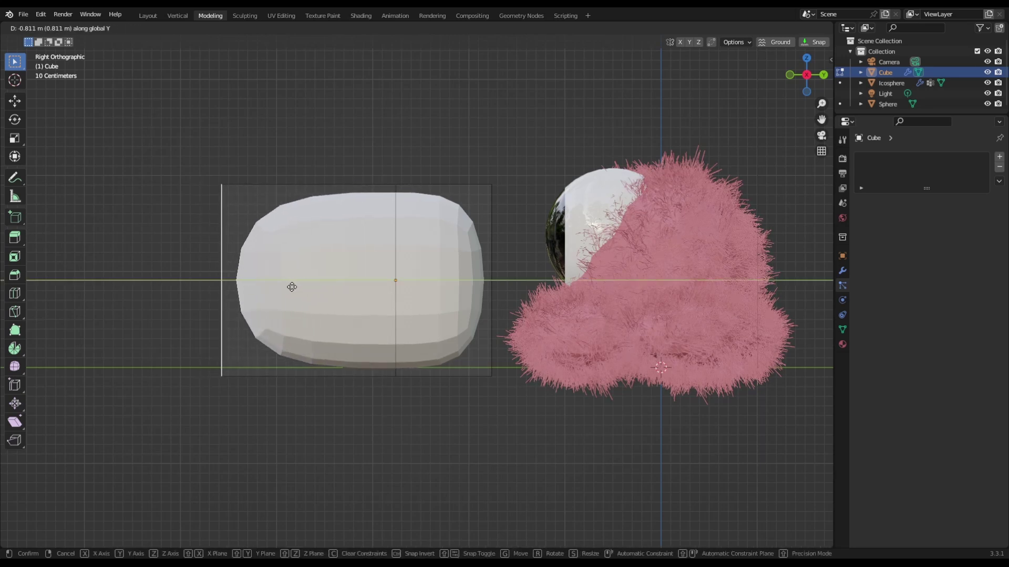
click(238, 290)
Lower the top of the elongated cube along Z to flatten it into a thin slab.
key(KP_1)
key(KP_3)
key(g)
key(z)
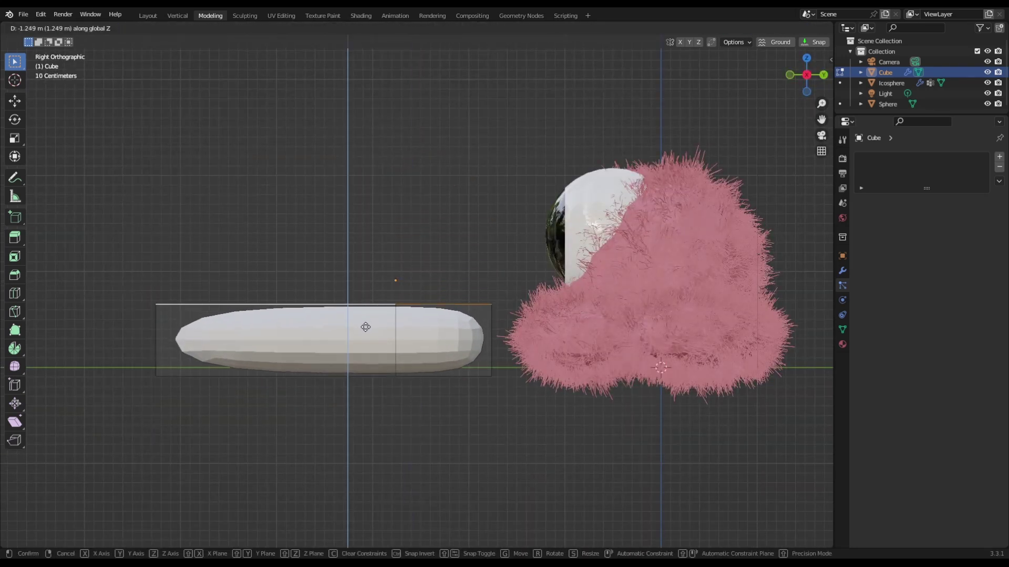
click(368, 350)
Raise the slab's middle edge loop to arch it into a tongue, and scale the object to about 0.53.
key(2)
alt+right_click(396, 345)
key(g)
click(396, 343)
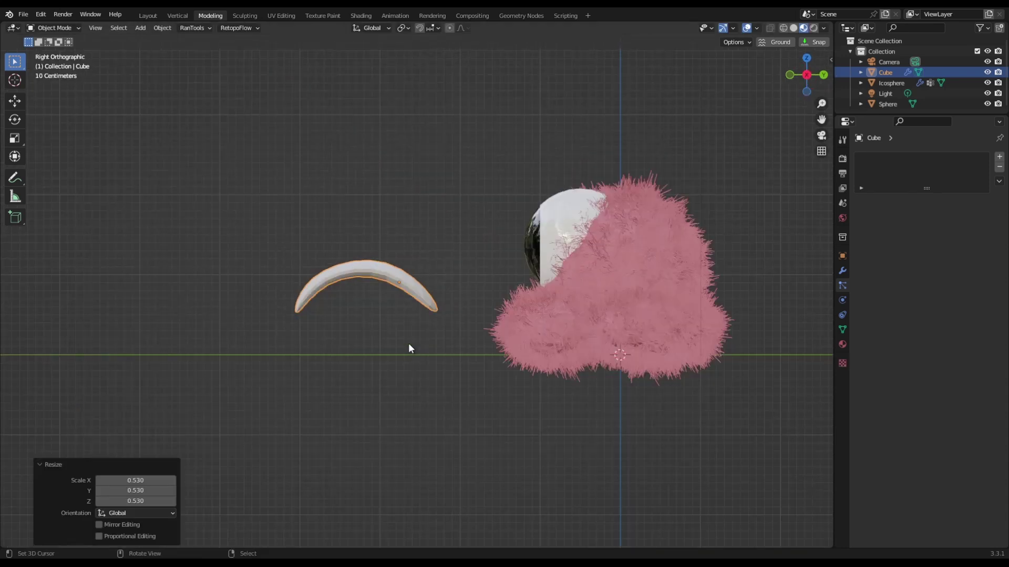
Place the tongue beneath the eye, rotate it about -10.8° in side view, and adjust its scale.
key(g)
click(562, 365)
middle_drag(562, 366, 472, 375)
key(KP_3)
key(r)
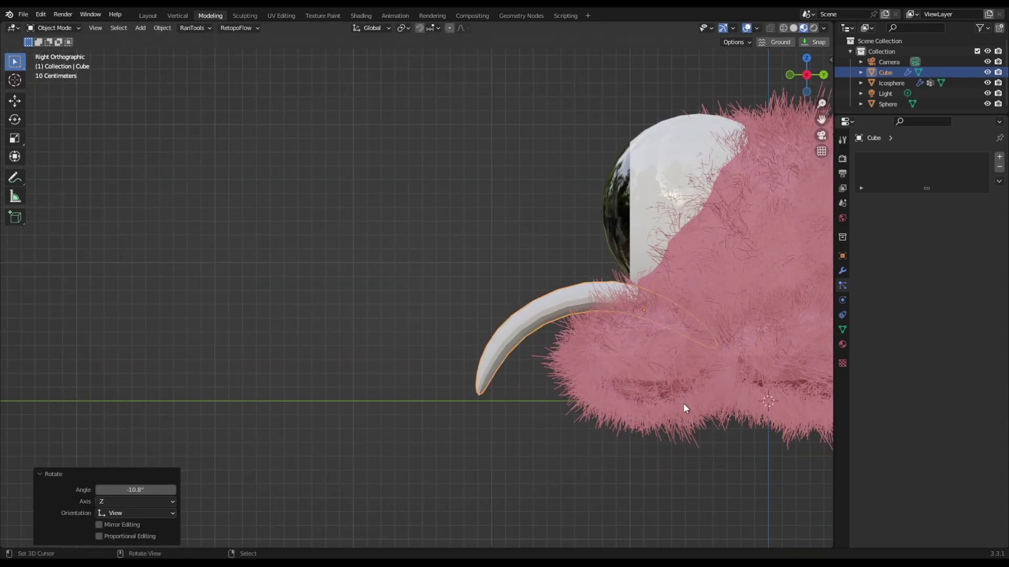
key(s)
click(628, 386)
Shade the tongue smooth and give it a new red material named Tongue with adjusted roughness.
right_click(407, 375)
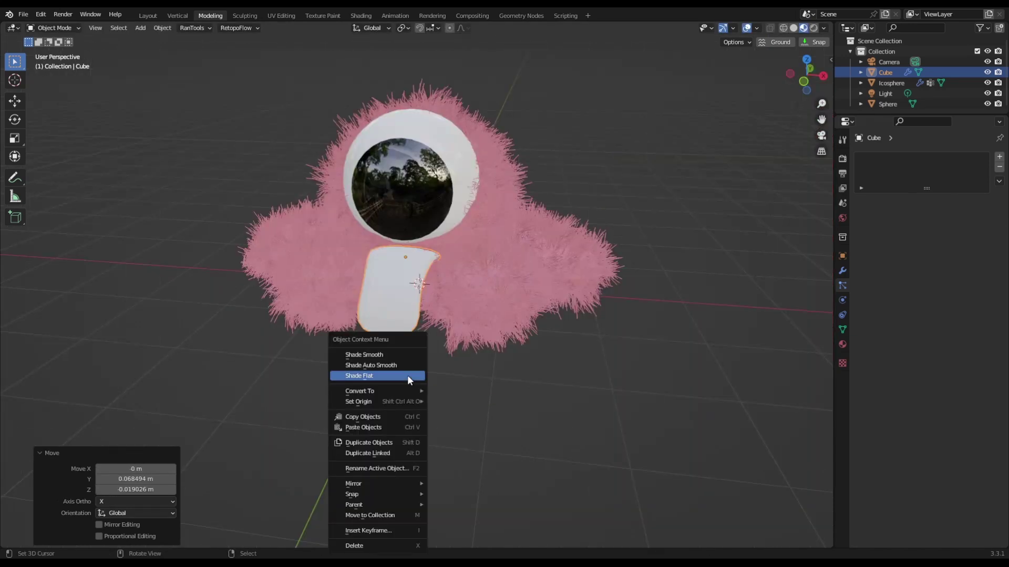
click(387, 354)
scroll(489, 389, up, 5)
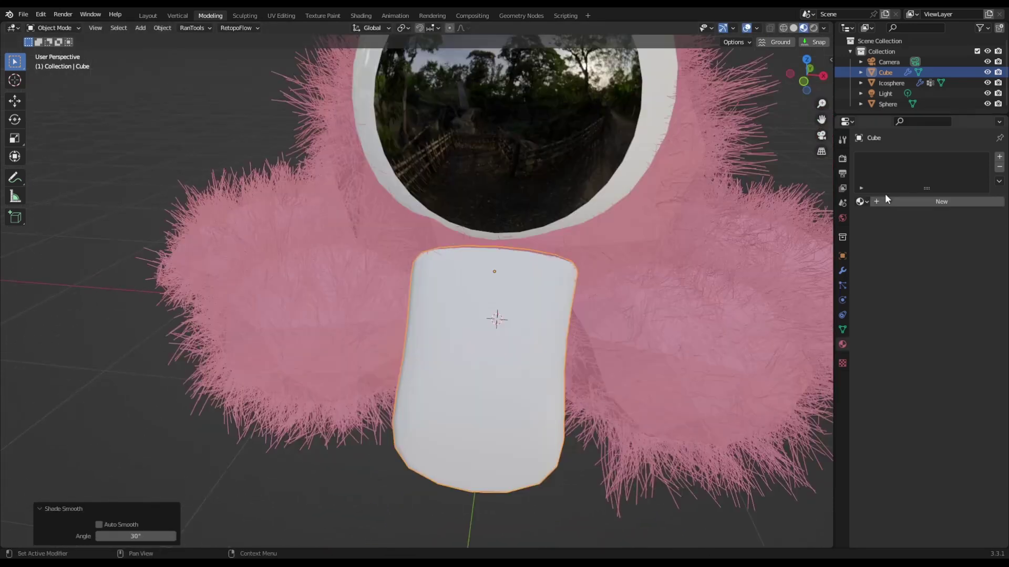
click(894, 201)
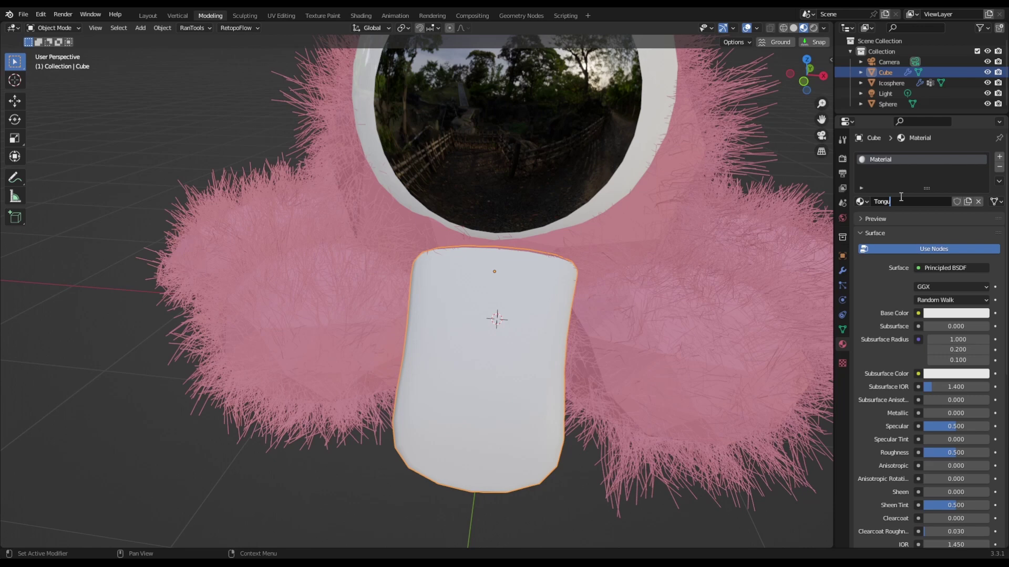
click(940, 314)
drag(934, 200, 929, 229)
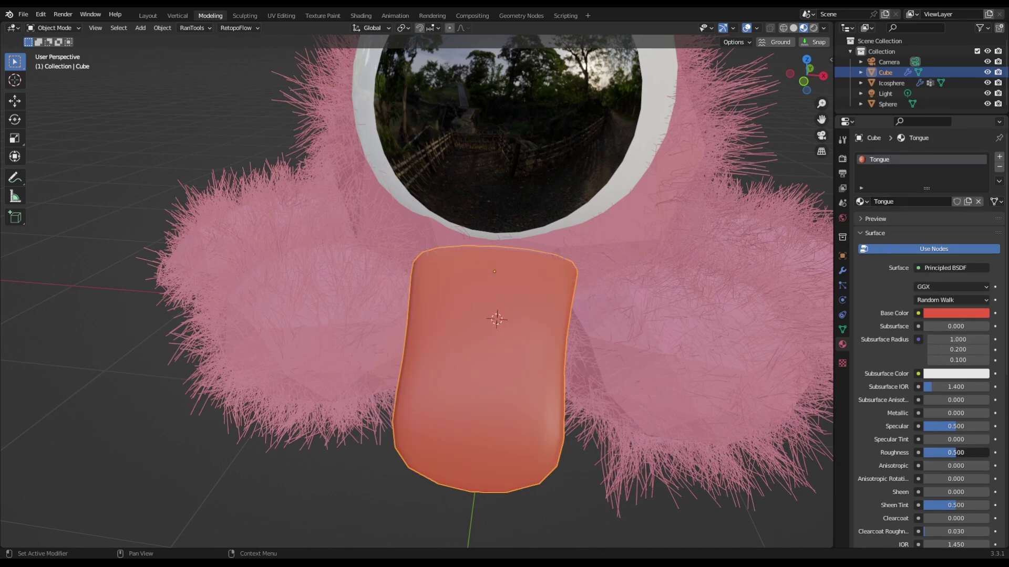
drag(950, 452, 962, 445)
Add one centred loop cut running lengthwise down the middle of the tongue.
middle_drag(798, 396, 588, 345)
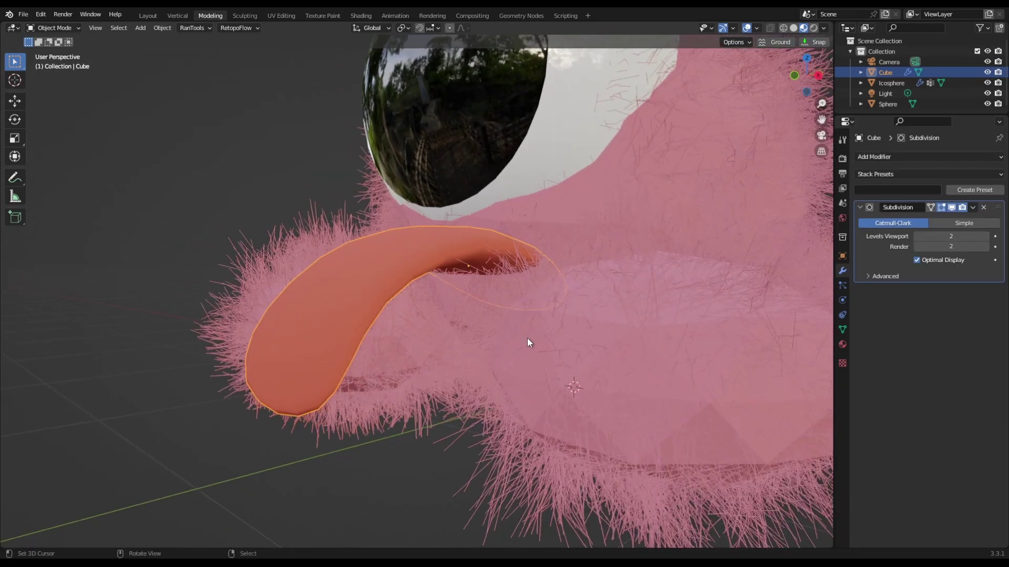
middle_drag(528, 343, 541, 421)
key(Tab)
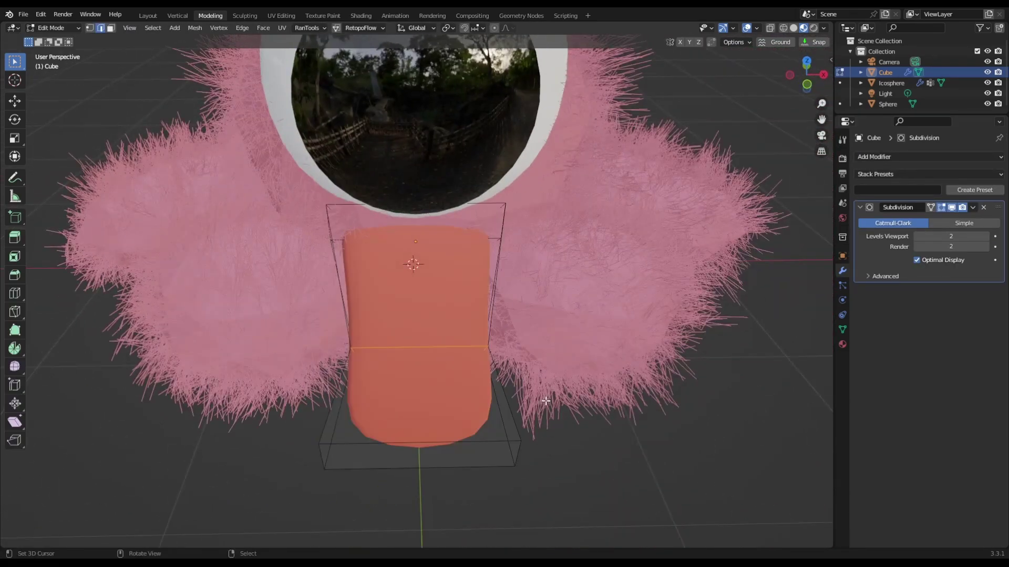
key(ctrl+r)
click(427, 334)
right_click(426, 331)
middle_drag(546, 379, 487, 341)
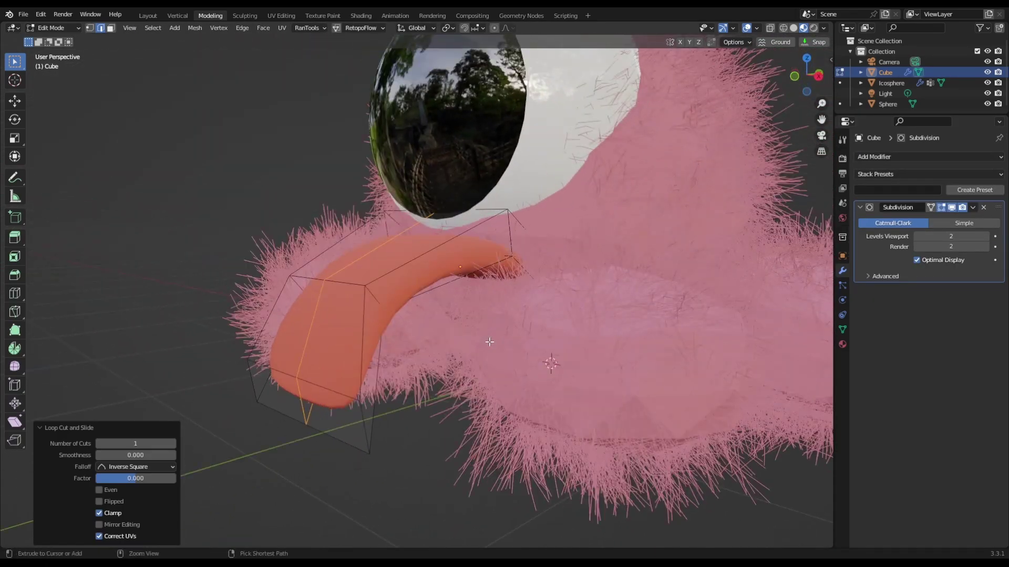
Bevel the lengthwise loop and shrink its middle edges about 0.089 m inward to form a groove in the tongue.
key(ctrl+b)
middle_drag(495, 344, 545, 345)
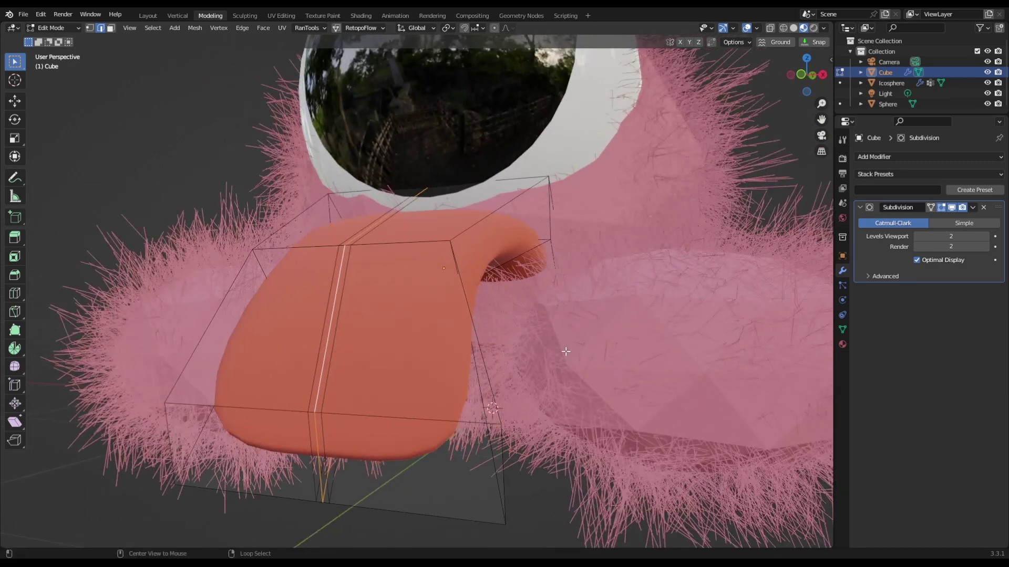
key(alt+s)
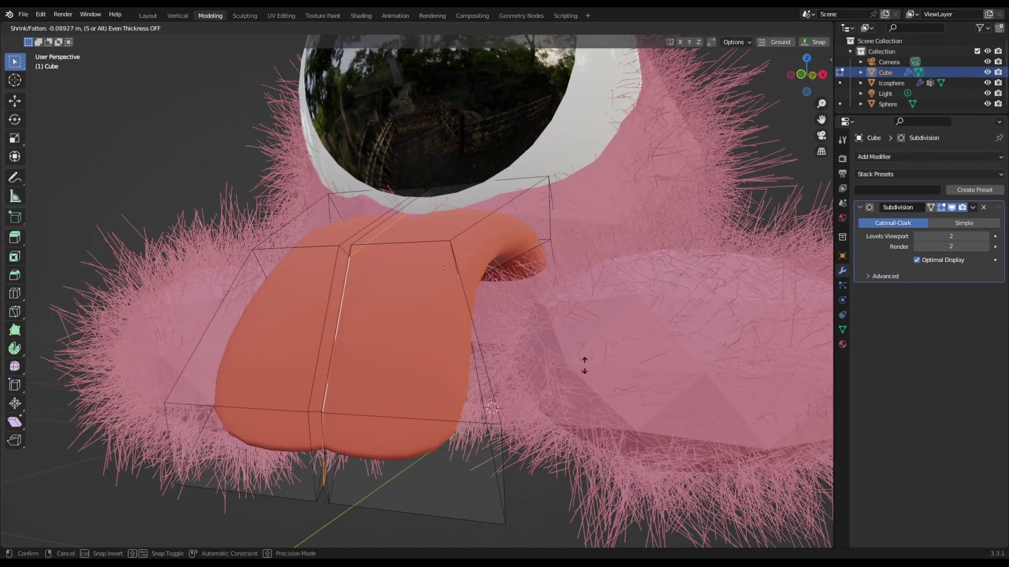
click(585, 366)
key(Tab)
Parent the tongue to the furry body using the Object type.
middle_drag(584, 366, 500, 411)
scroll(462, 379, down, 5)
middle_drag(462, 378, 453, 353)
shift+click(504, 260)
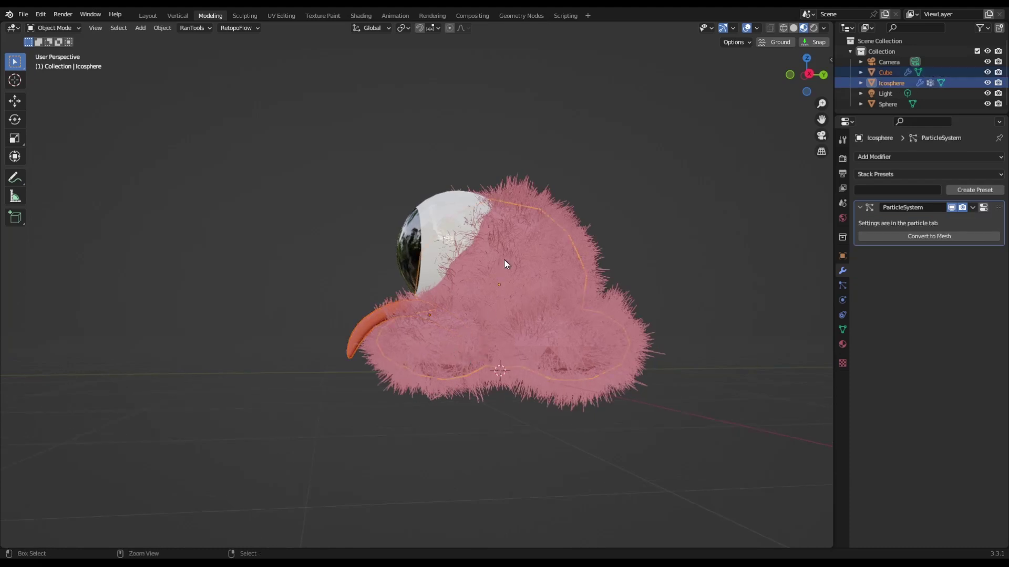
key(ctrl+p)
click(504, 259)
Parent the eye to the furry body using the Object type, and test the link by moving the body.
middle_drag(504, 260, 447, 229)
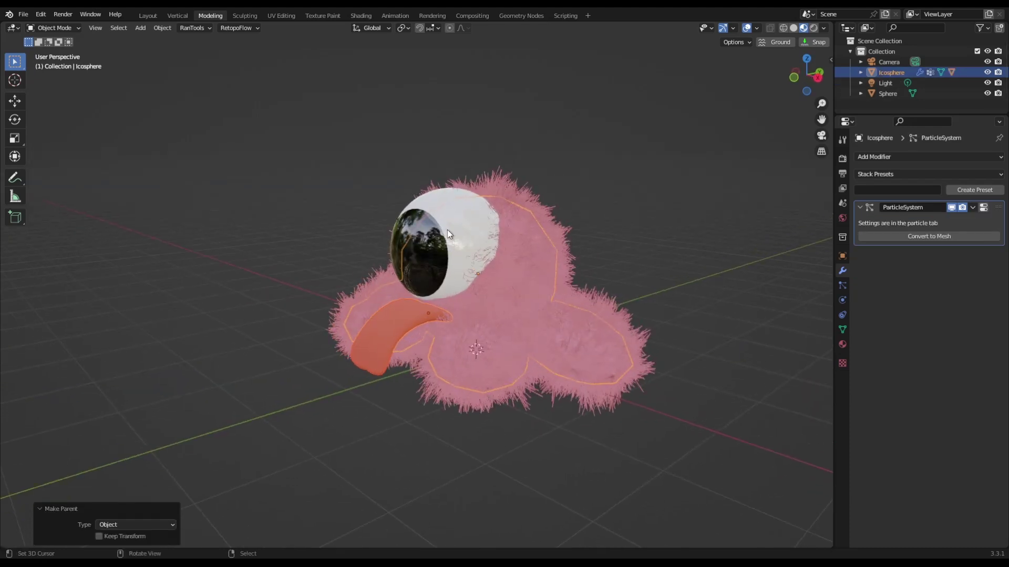
click(518, 251)
shift+click(519, 250)
key(ctrl+p)
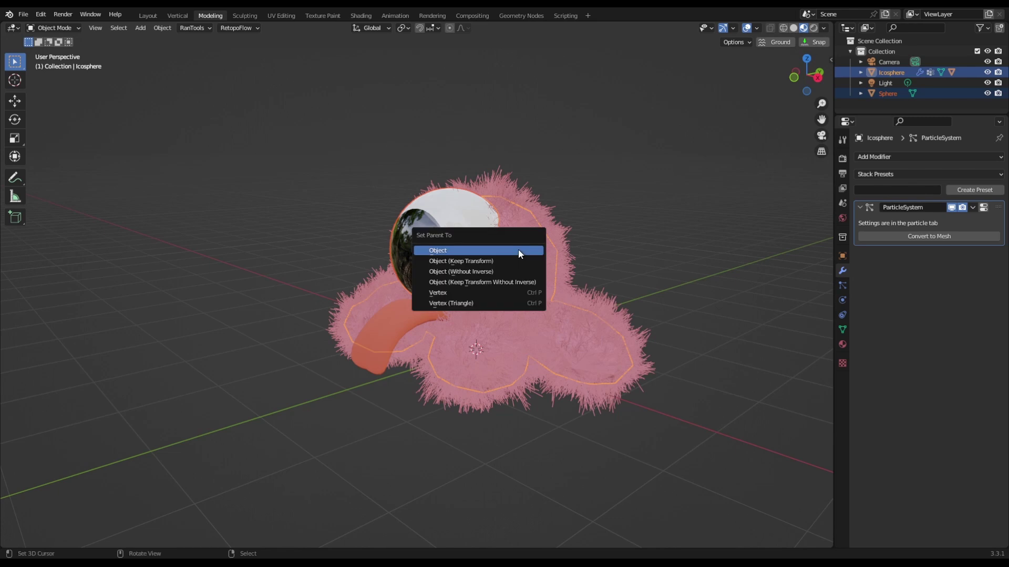
click(518, 250)
right_click(519, 271)
key(g)
right_click(486, 213)
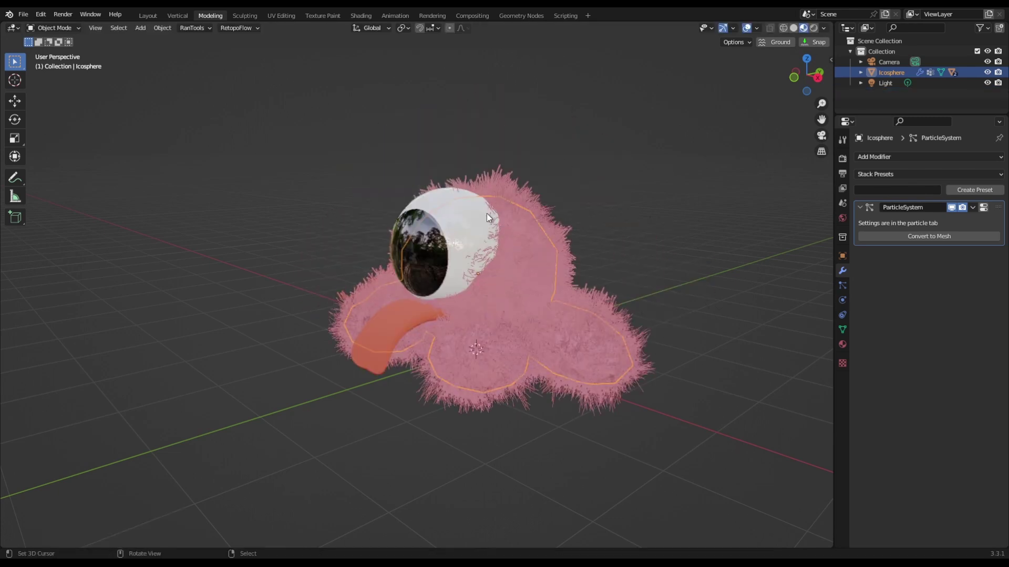
Add a plane at the world origin and scale it up by 10 as a floor under the creature.
middle_drag(486, 213, 556, 343)
key(shift+a)
mouse_move(556, 342)
click(621, 99)
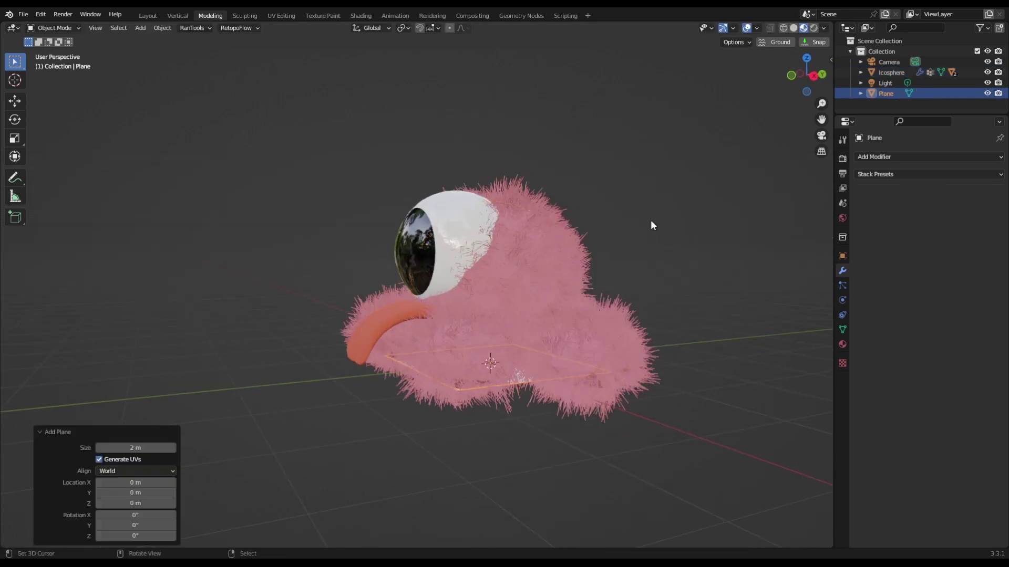
middle_drag(651, 223, 637, 289)
text(s10)
key(Return)
Extrude two adjacent edges of the floor plane upward along Z to form tall backdrop walls.
key(Tab)
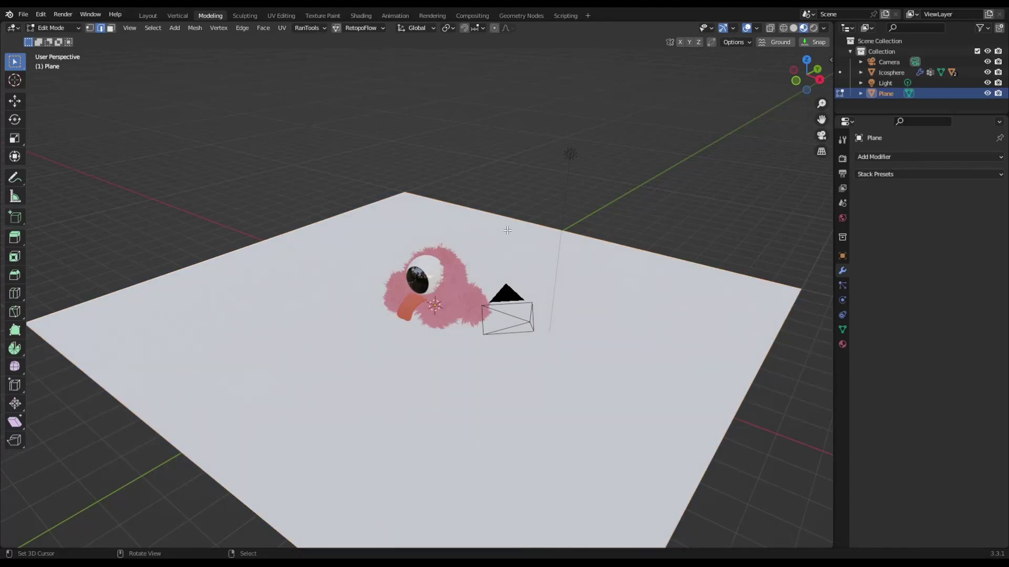
key(e)
key(z)
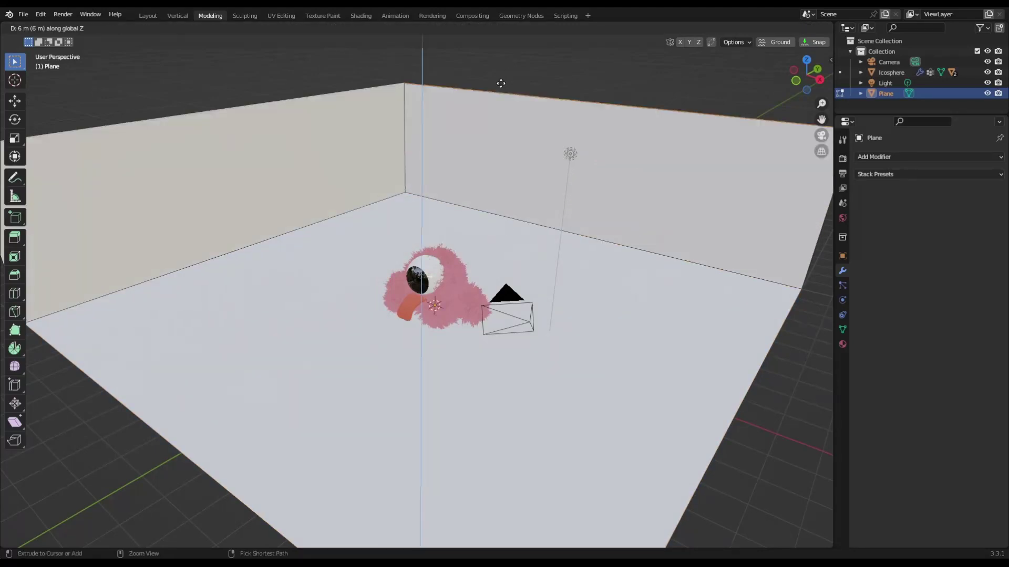
click(502, 526)
Bevel the backdrop's floor and corner edges with 16 segments and a width of about 0.58 m.
click(382, 205)
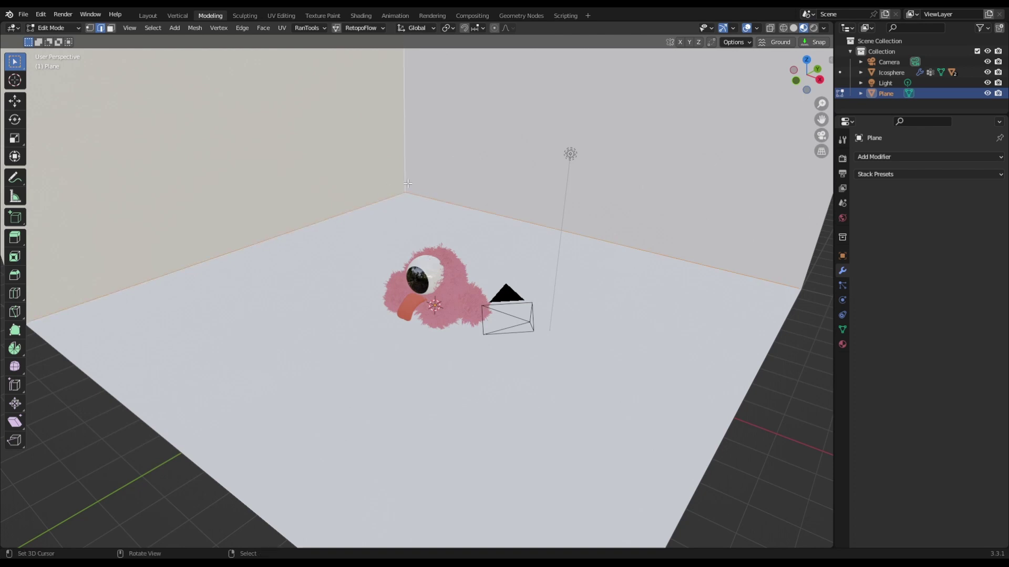
key(ctrl+b)
scroll(585, 335, up, 15)
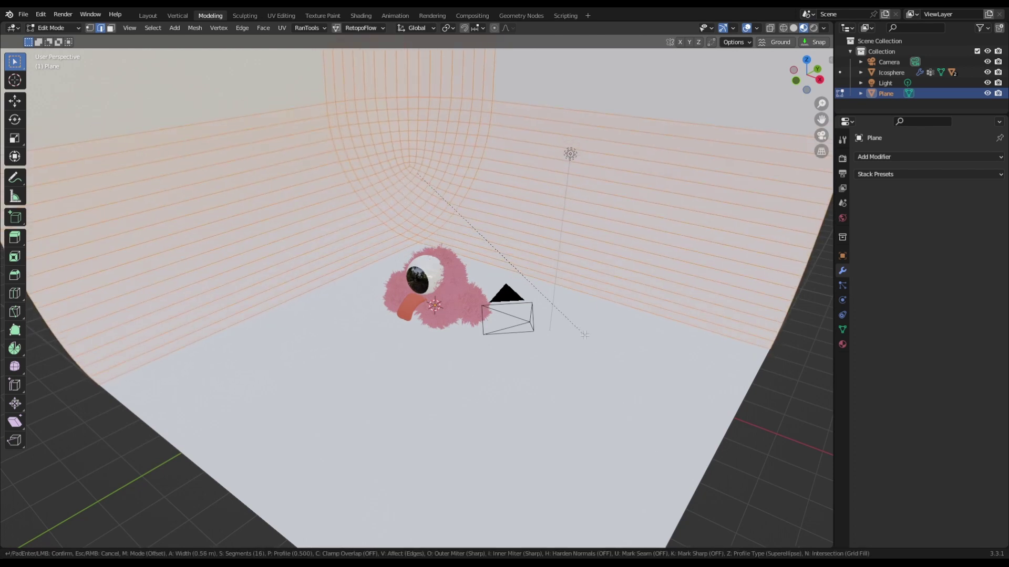
click(585, 335)
middle_drag(585, 334, 611, 411)
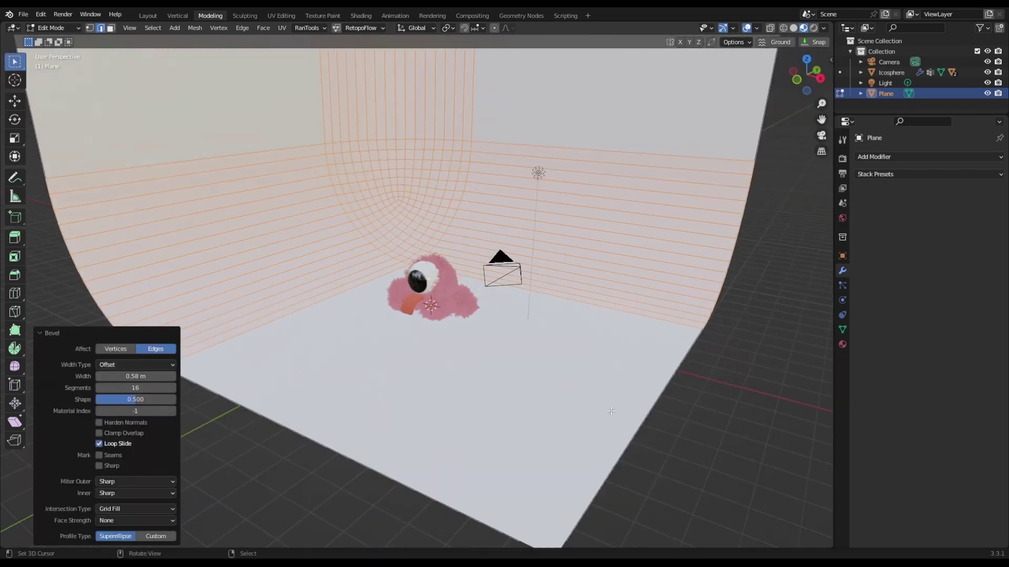
Shade the backdrop smooth in Object Mode.
key(Tab)
key(q)
key(w)
click(556, 270)
Delete the default light from the scene.
middle_drag(574, 351, 554, 331)
right_click(501, 213)
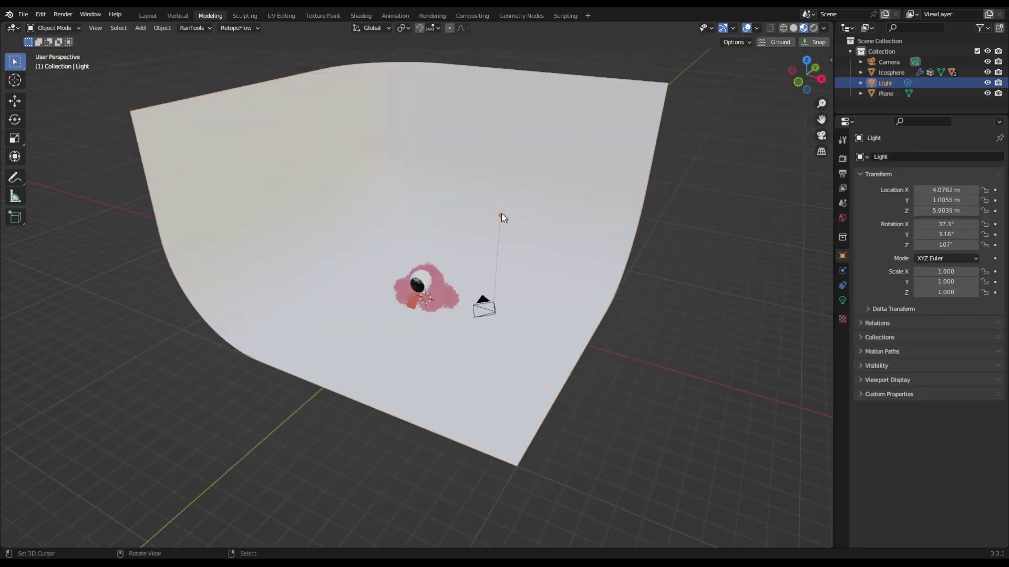
key(Delete)
Lock the camera to the view and frame the creature from the front in the camera shot.
scroll(499, 295, up, 4)
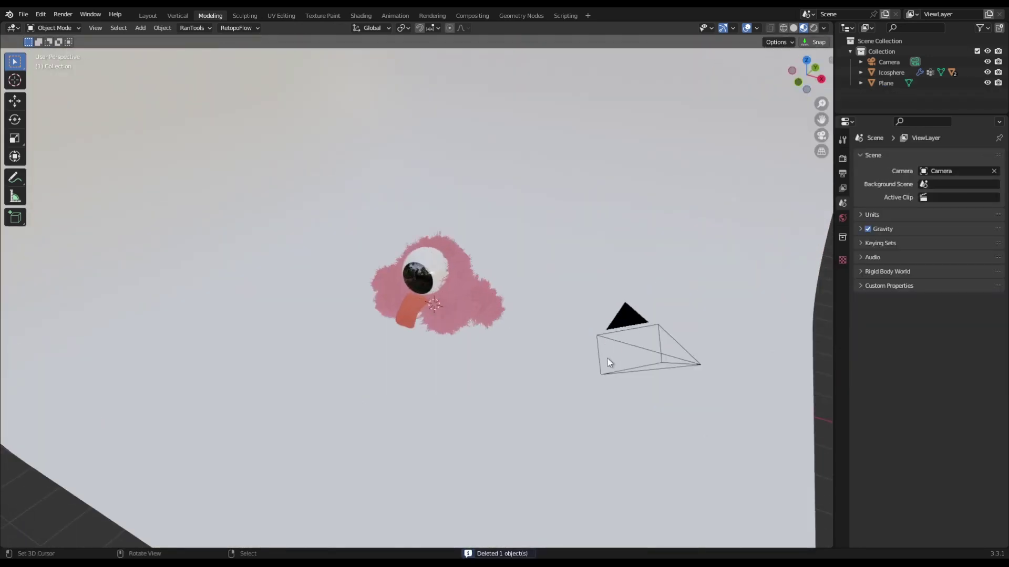
key(KP_0)
key(n)
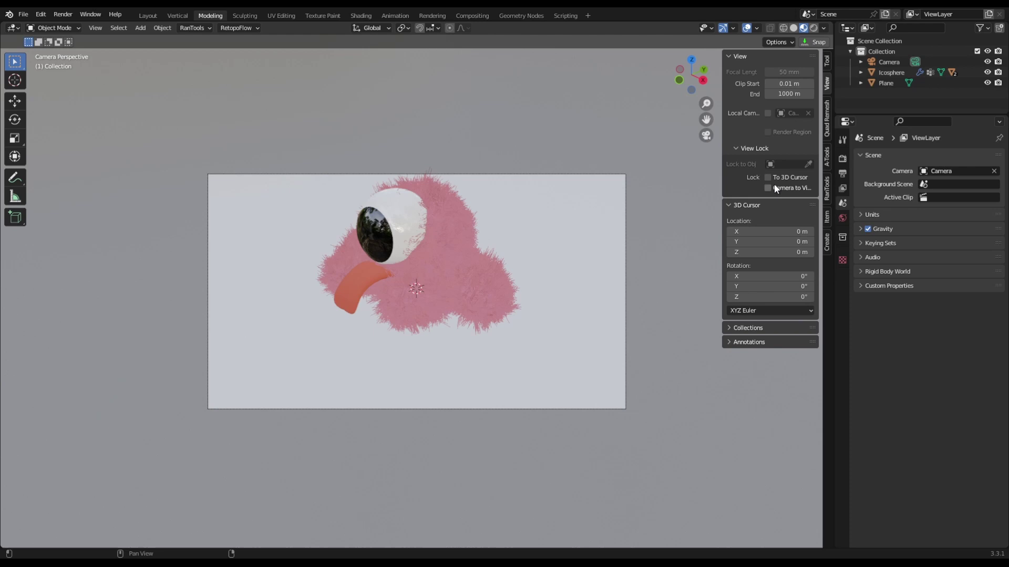
mouse_move(638, 269)
middle_down()
mouse_move(624, 288)
mouse_move(653, 284)
mouse_move(601, 299)
mouse_move(646, 280)
middle_up()
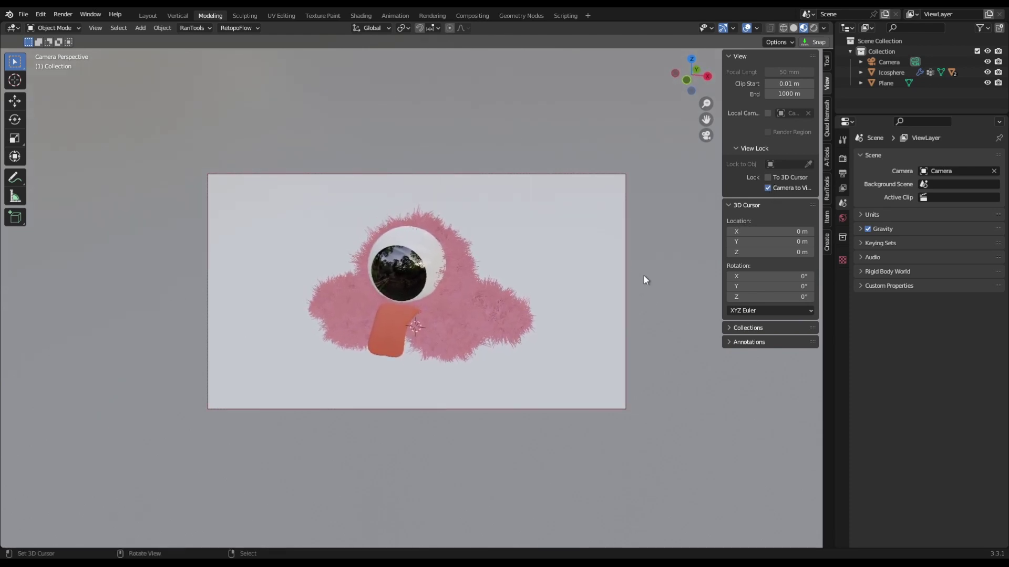
key(n)
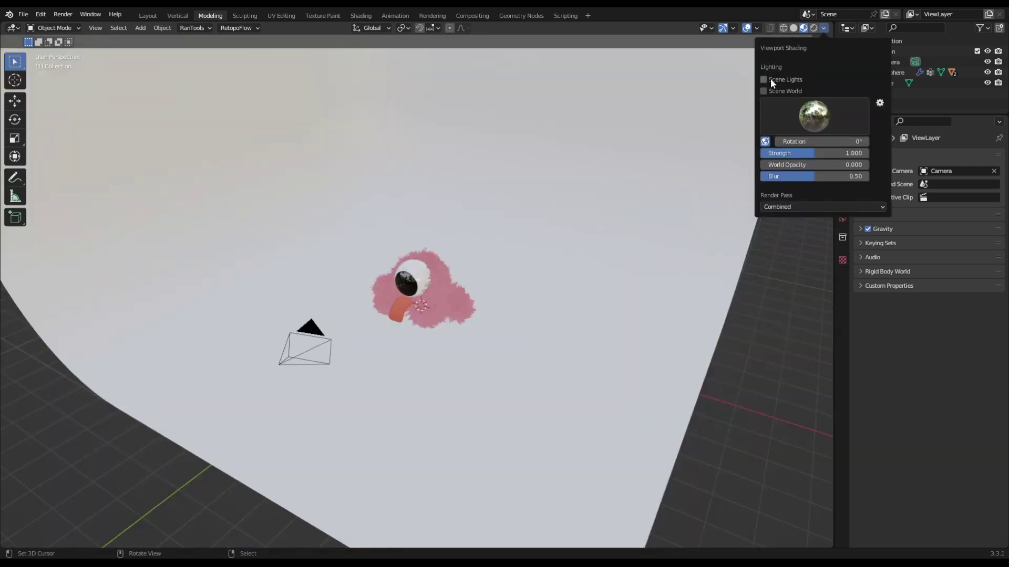
Enable scene lights and scene world in the viewport shading.
click(768, 81)
click(764, 91)
scroll(572, 278, up, 4)
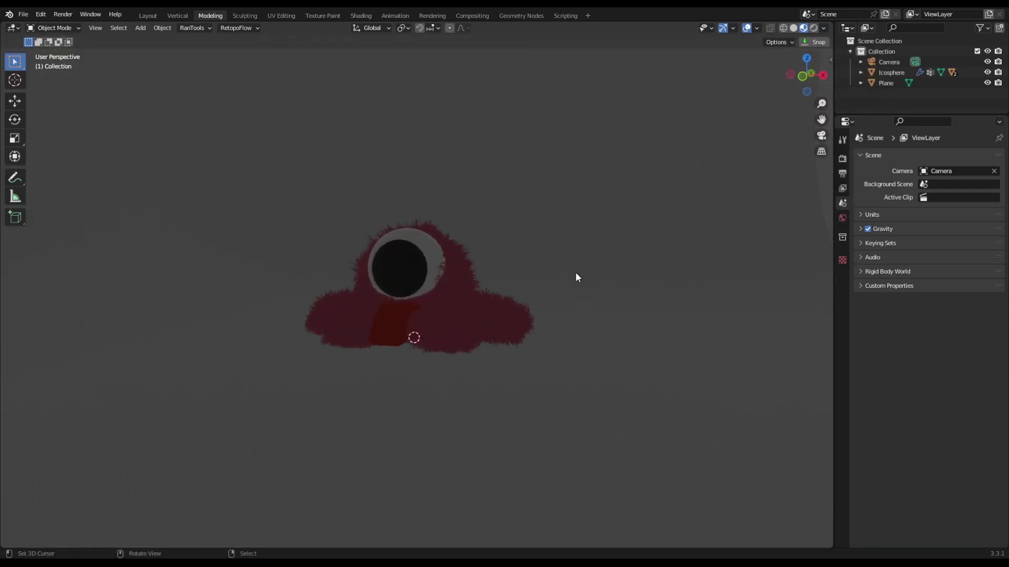
Add an area light at the world origin.
middle_drag(575, 272, 577, 332)
key(shift+a)
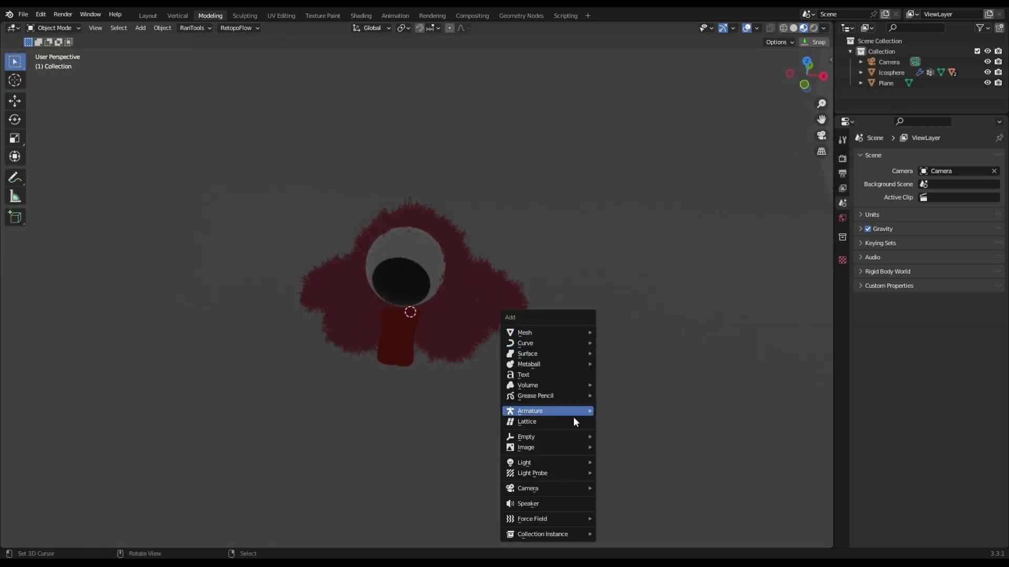
mouse_move(569, 462)
click(625, 494)
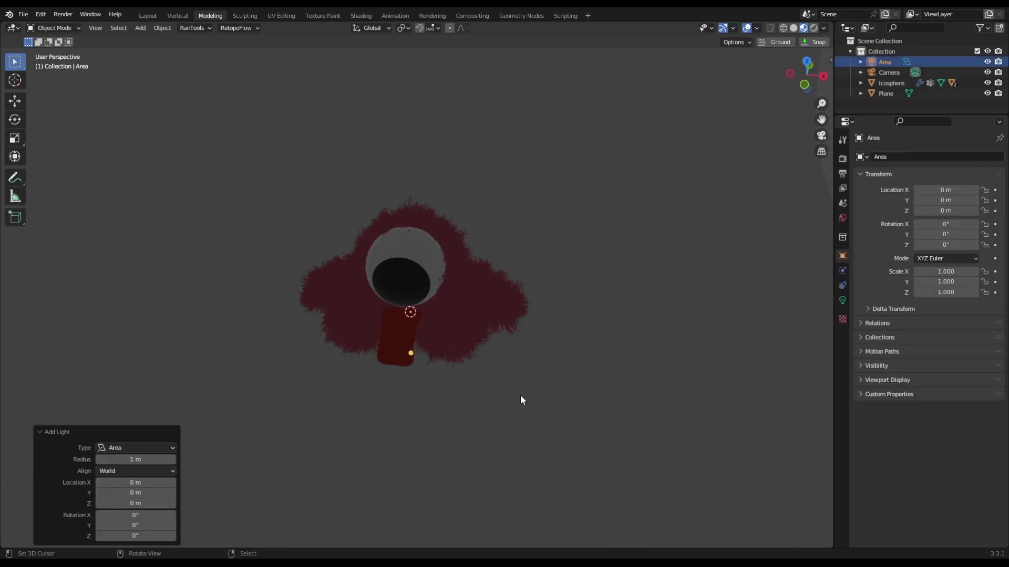
Raise the area light about 4.31 m above the creature and scale it up by about 8.5.
key(KP_1)
key(g)
key(z)
click(507, 153)
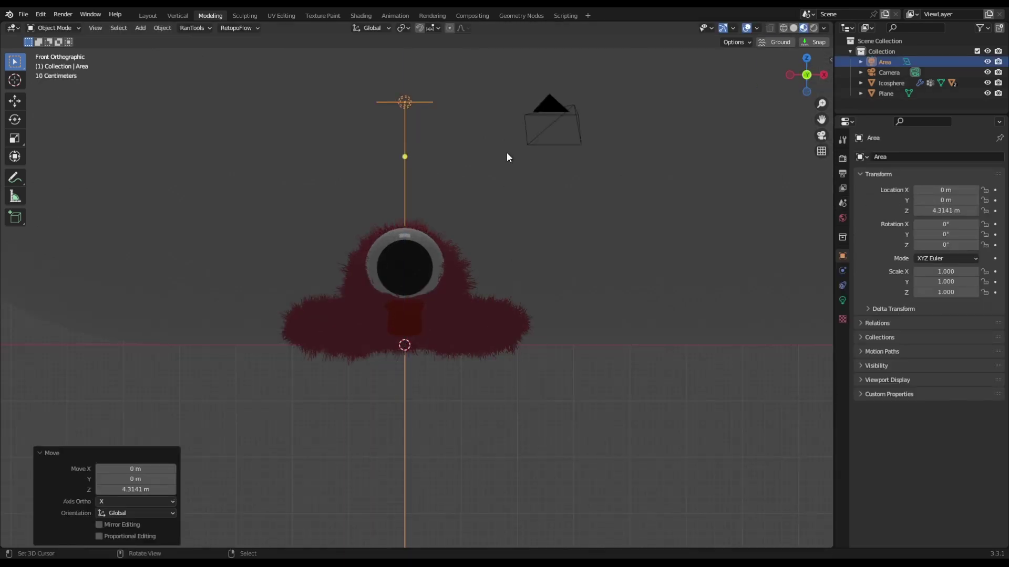
key(s)
click(691, 113)
middle_drag(691, 113, 562, 181)
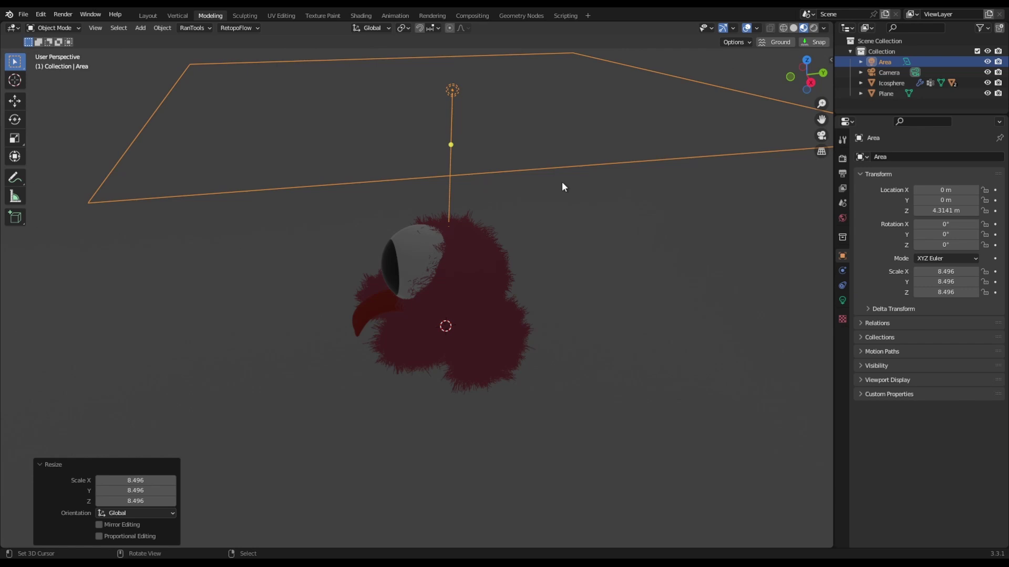
Give the area light a Track To constraint targeting the eye sphere.
key(KP_3)
click(842, 286)
click(940, 157)
click(905, 229)
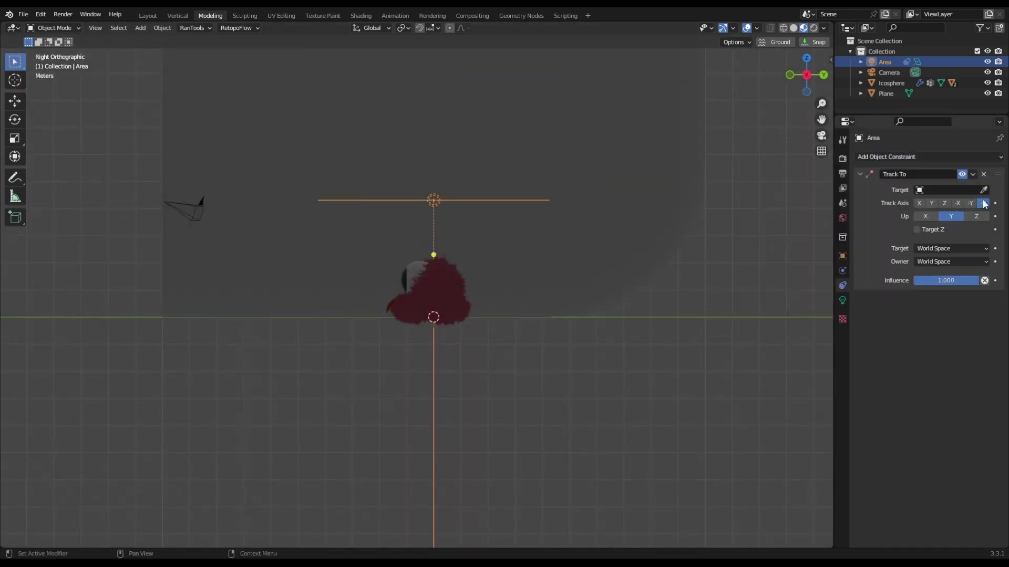
click(413, 267)
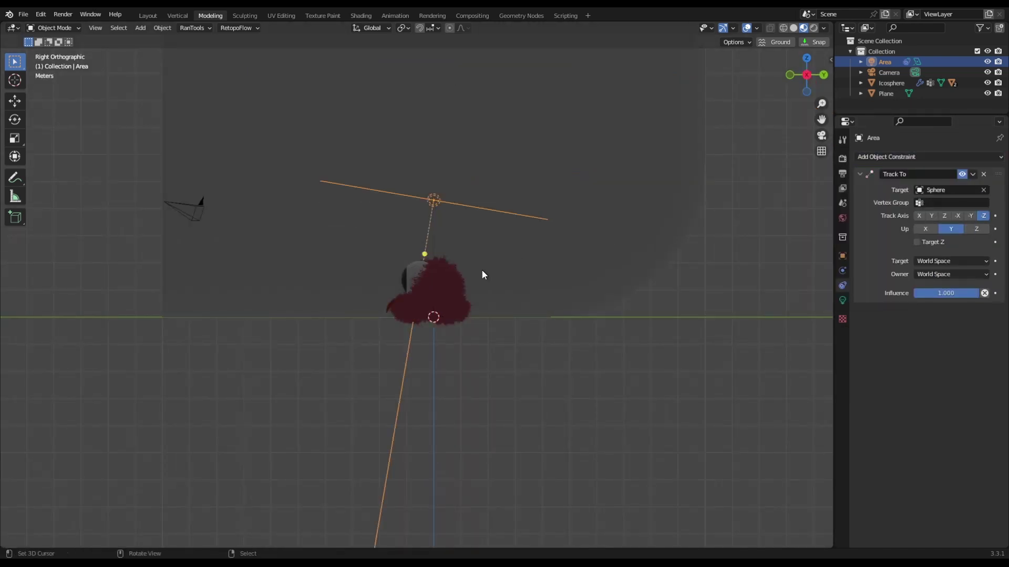
Move the area light about 2.77 m forward and 0.23 m up, and set its power to 250 W.
key(g)
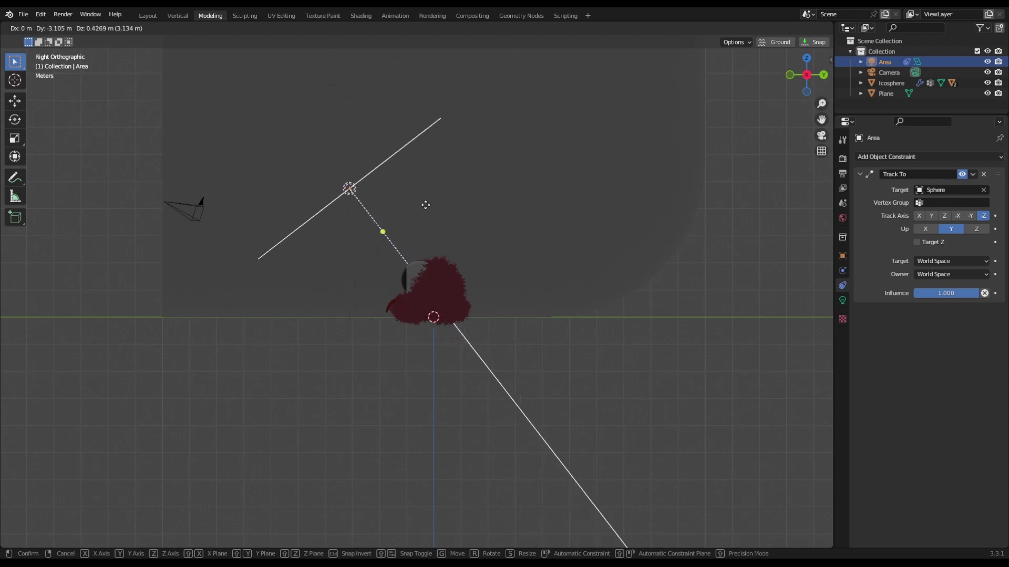
click(479, 218)
click(842, 300)
click(945, 229)
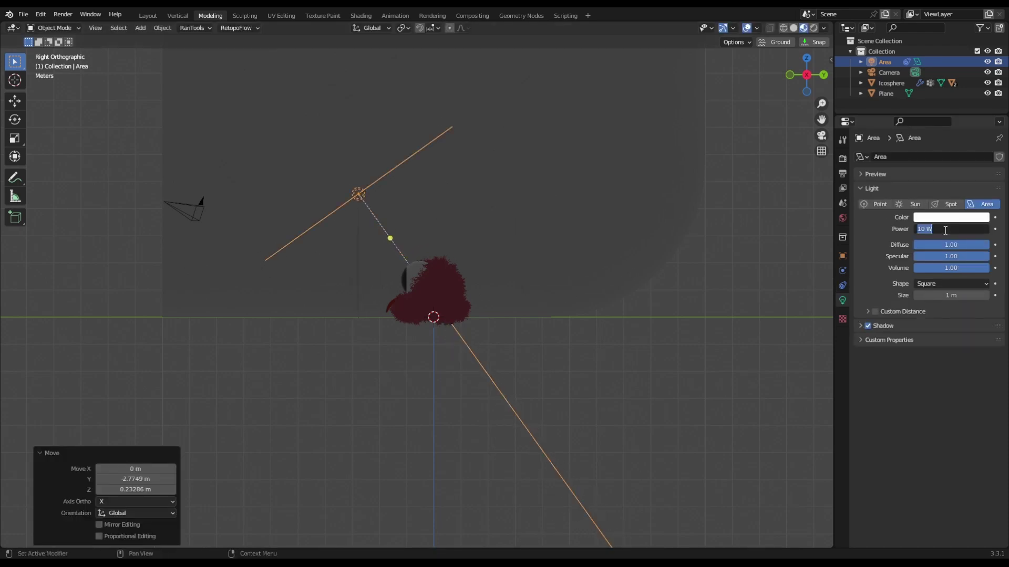
text(250)
key(Return)
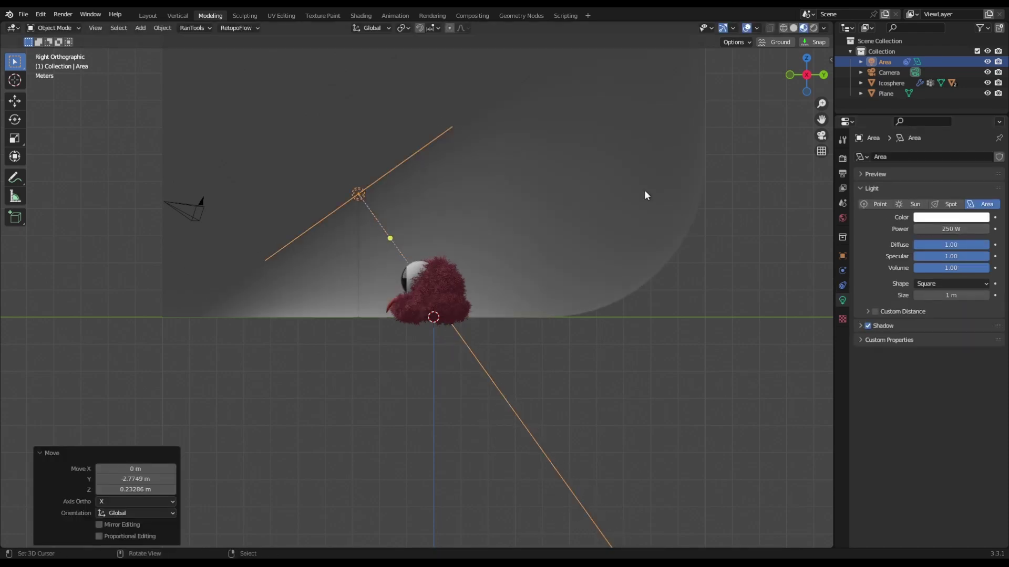
Add a second area light on the floor behind and beside the creature and raise it about 4.37 m.
middle_drag(646, 196, 291, 300)
scroll(543, 305, up, 4)
scroll(544, 305, down, 4)
click(289, 297)
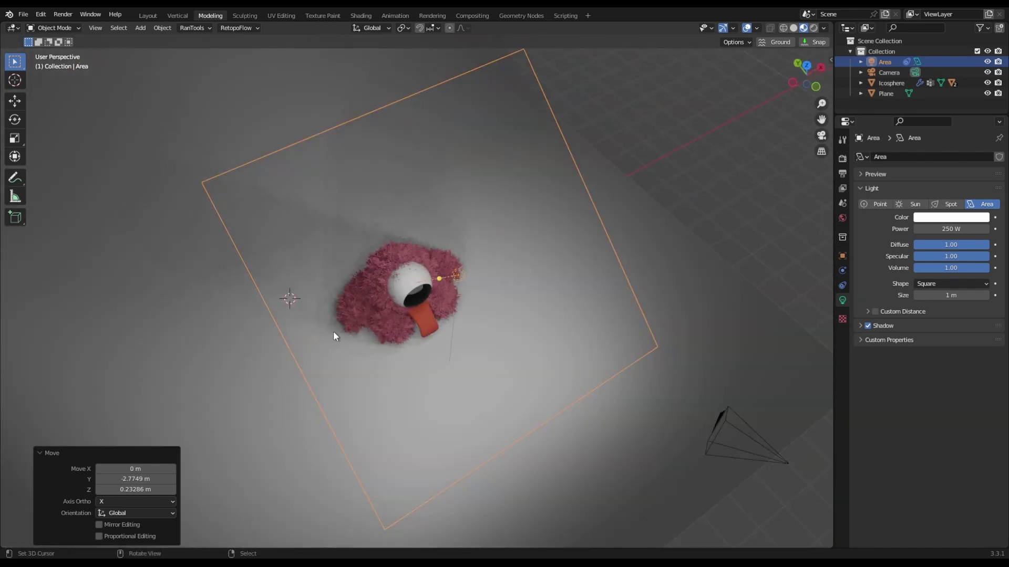
key(shift+a)
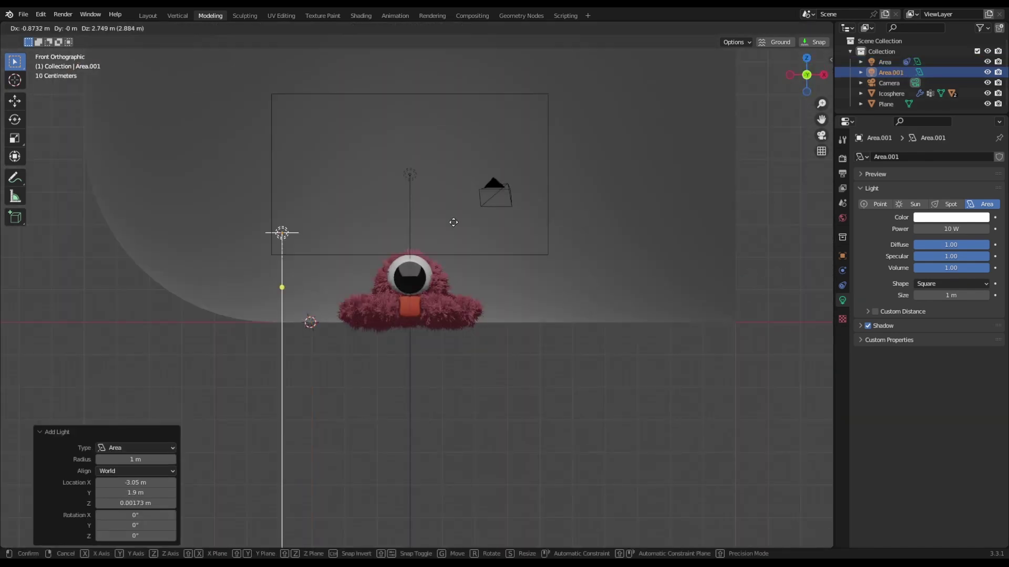
click(476, 172)
Give the second area light a Track To constraint targeting the eye sphere.
click(842, 285)
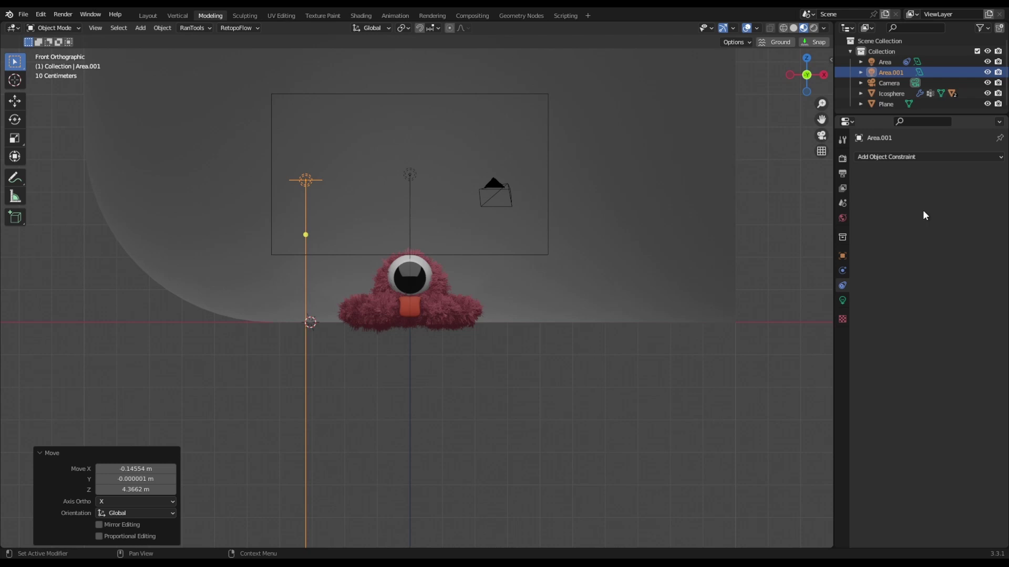
click(925, 157)
click(900, 231)
click(984, 189)
click(416, 283)
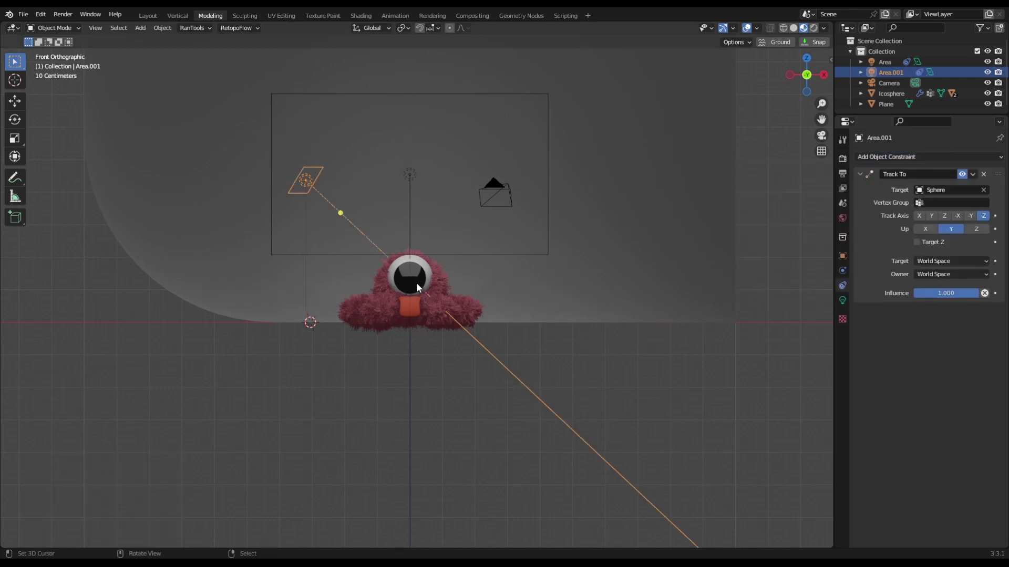
middle_drag(416, 282, 515, 410)
Set the second area light's power to 100 W and its colour to warm light orange.
click(842, 300)
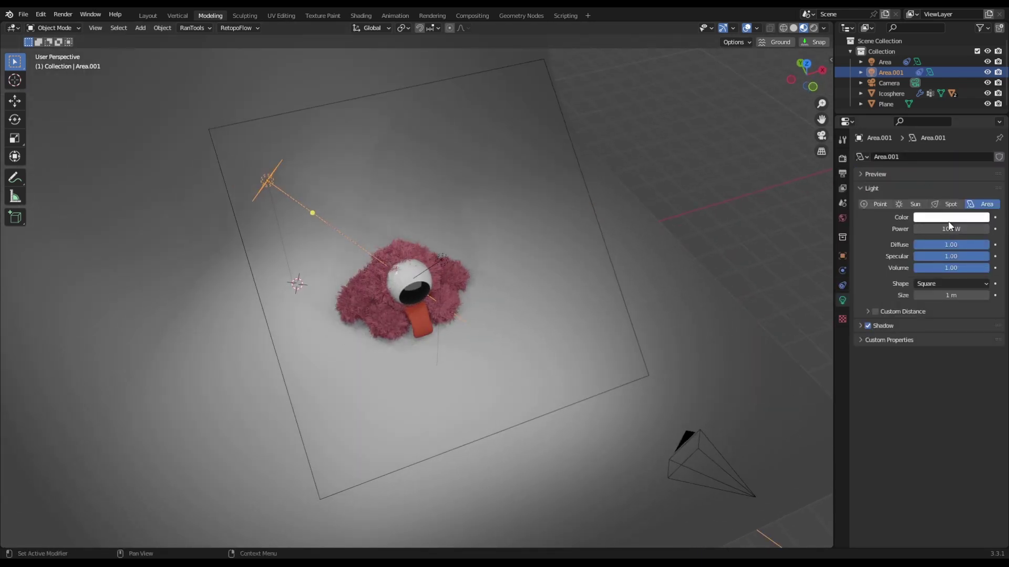
click(950, 218)
drag(931, 116, 950, 111)
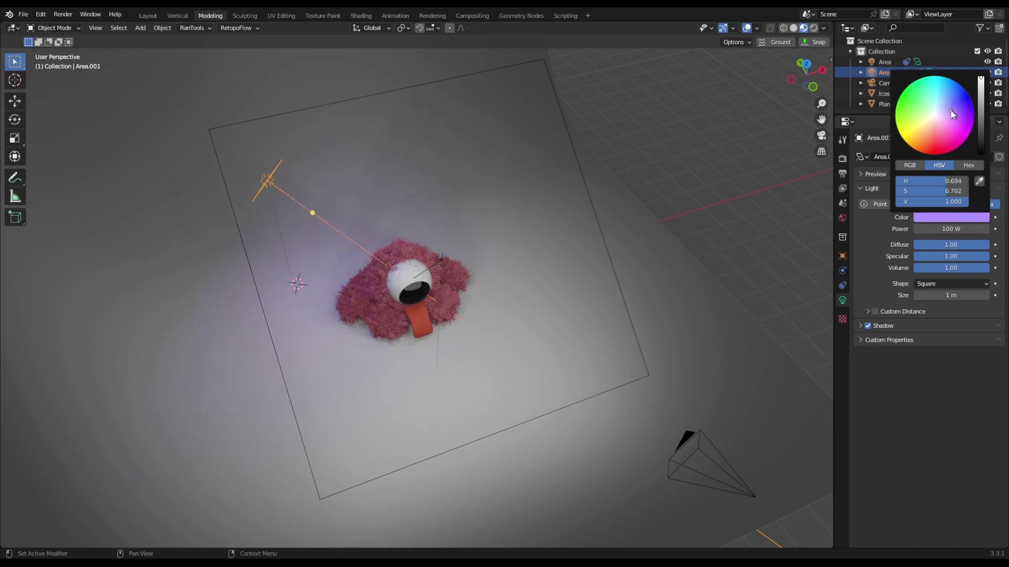
click(939, 218)
drag(944, 106, 925, 132)
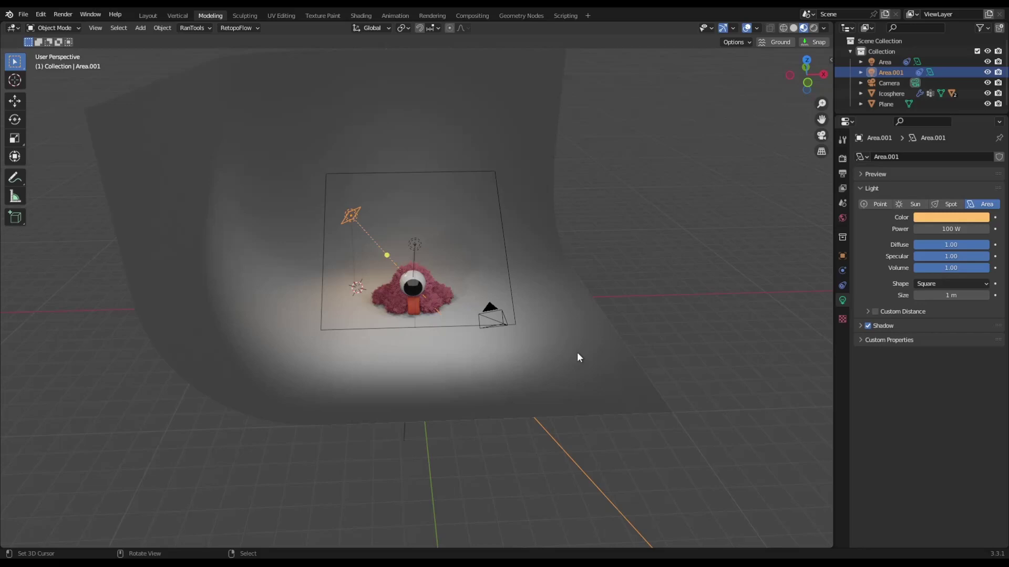
Add a third area light on the creature's other side with a Track To constraint targeting the eye sphere.
key(shift+a)
mouse_move(583, 320)
click(618, 355)
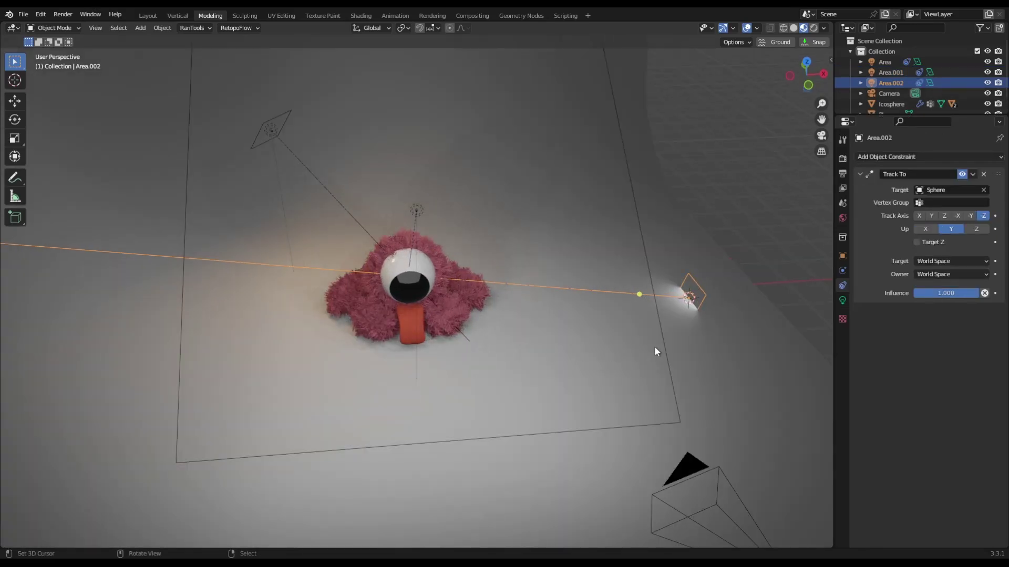
Move the third area light about 5.2 m along negative Y and make it blue at 150 W.
key(g)
click(616, 332)
click(842, 300)
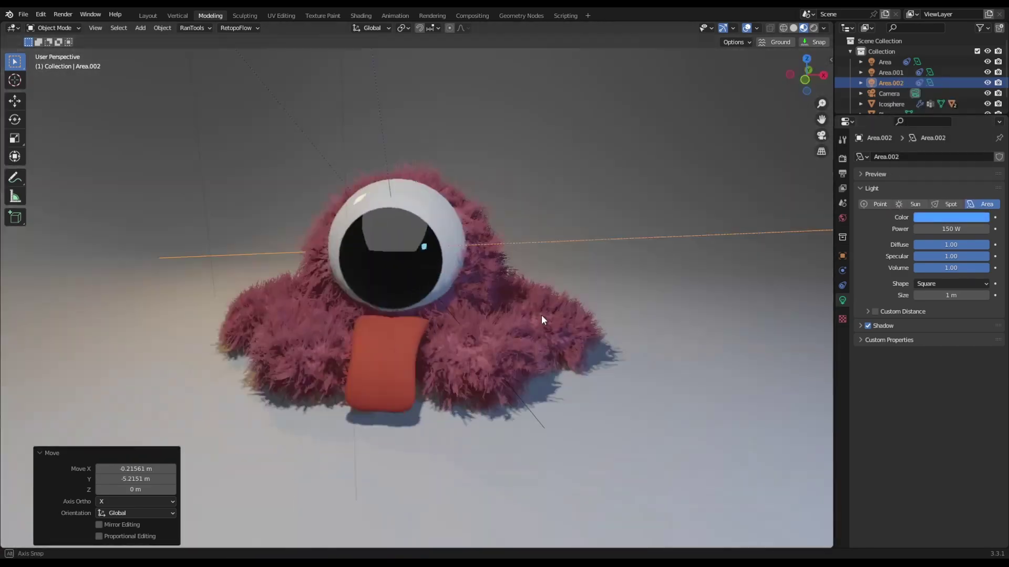
Set the Tongue material's specular to 0.762 and its roughness to 0.246.
scroll(541, 315, up, 3)
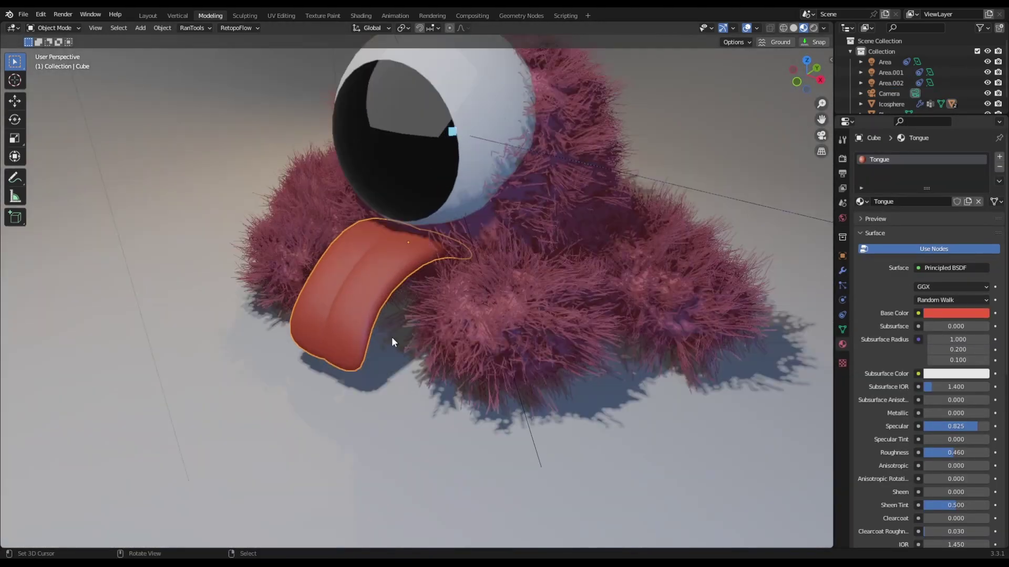
scroll(394, 336, up, 3)
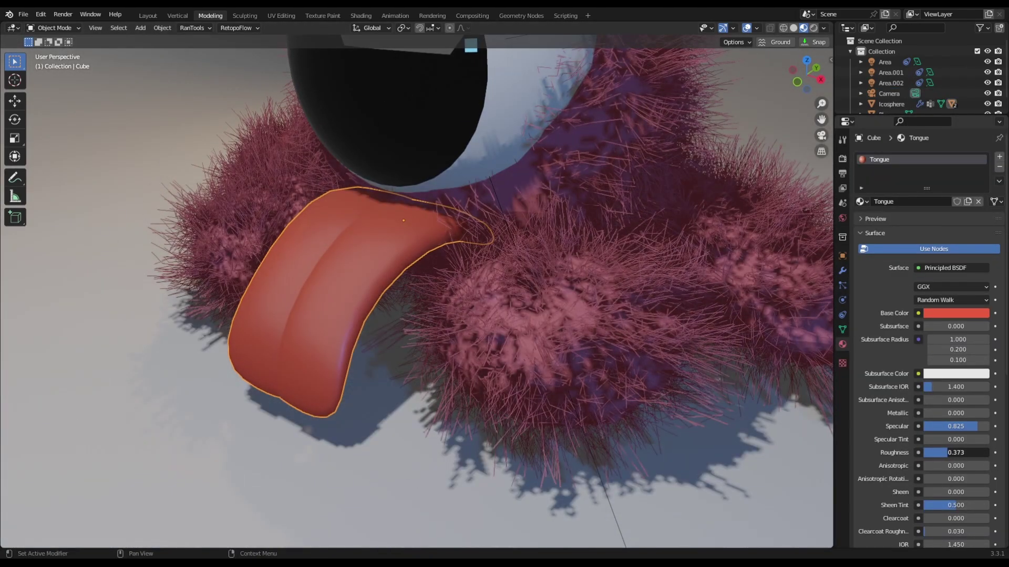
mouse_move(588, 395)
middle_down()
mouse_move(501, 391)
mouse_move(572, 395)
mouse_move(578, 407)
middle_up()
Scale down the edge loop across the middle of the tongue to pinch its shape.
key(Tab)
alt+right_click(425, 358)
key(s)
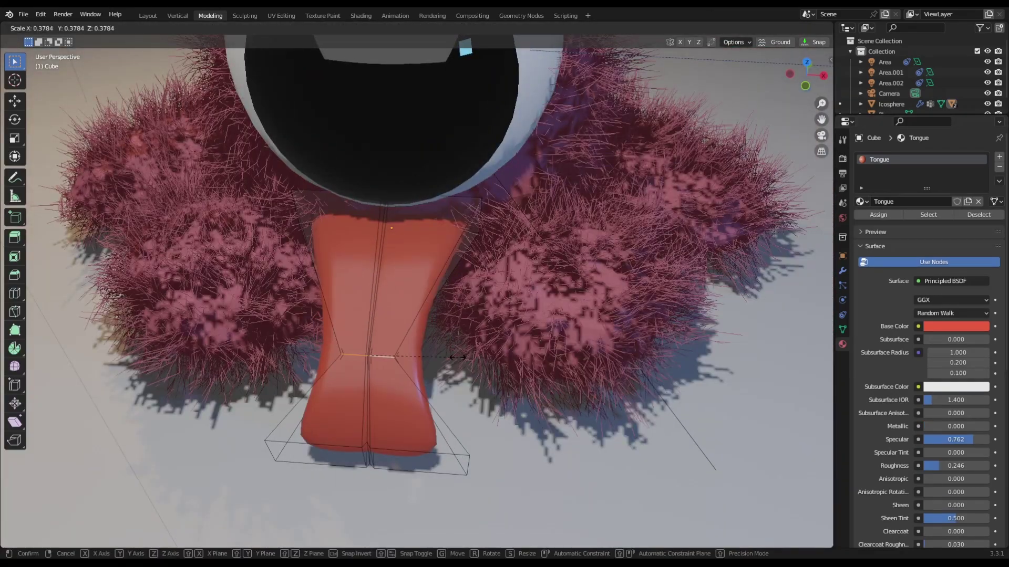
click(383, 357)
middle_drag(433, 372, 566, 336)
key(ctrl+z)
key(Tab)
Render the creature through the camera with Cycles on GPU Compute, using 200 max samples and denoising.
scroll(540, 392, down, 6)
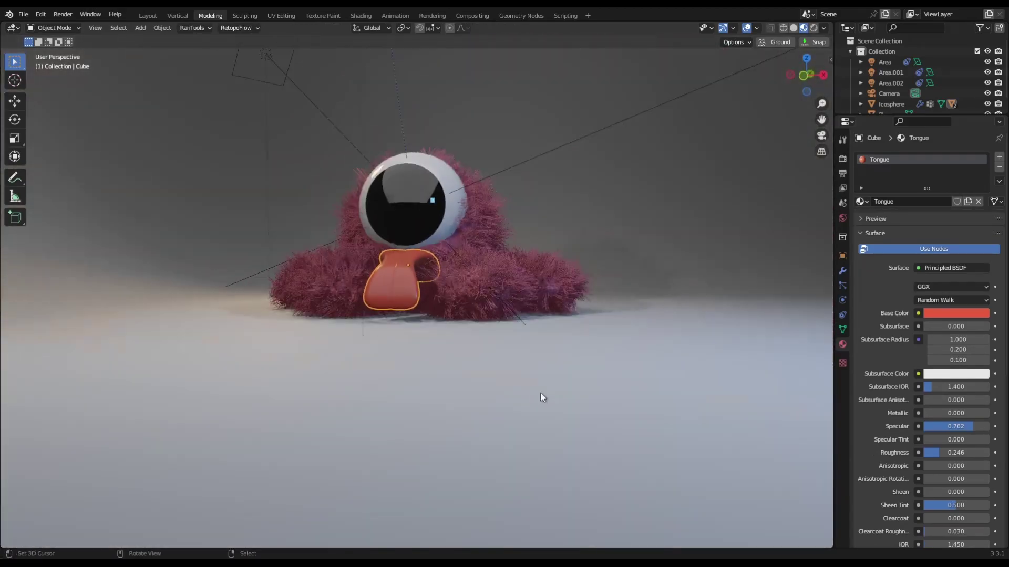
middle_drag(540, 392, 499, 410)
key(KP_0)
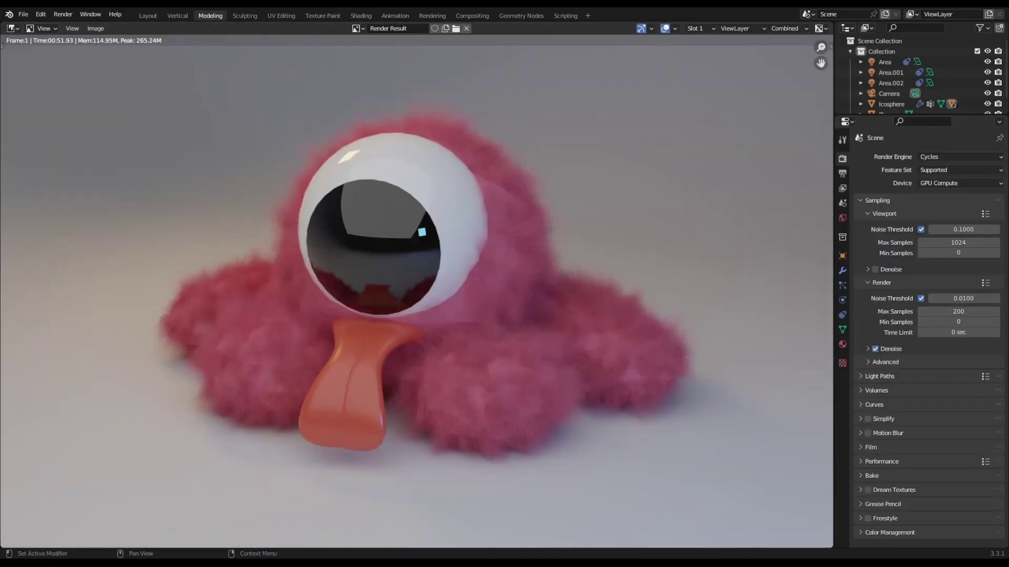
Examine the rendered fur, eye edge and tongue up close for flaws.
scroll(415, 284, up, 5)
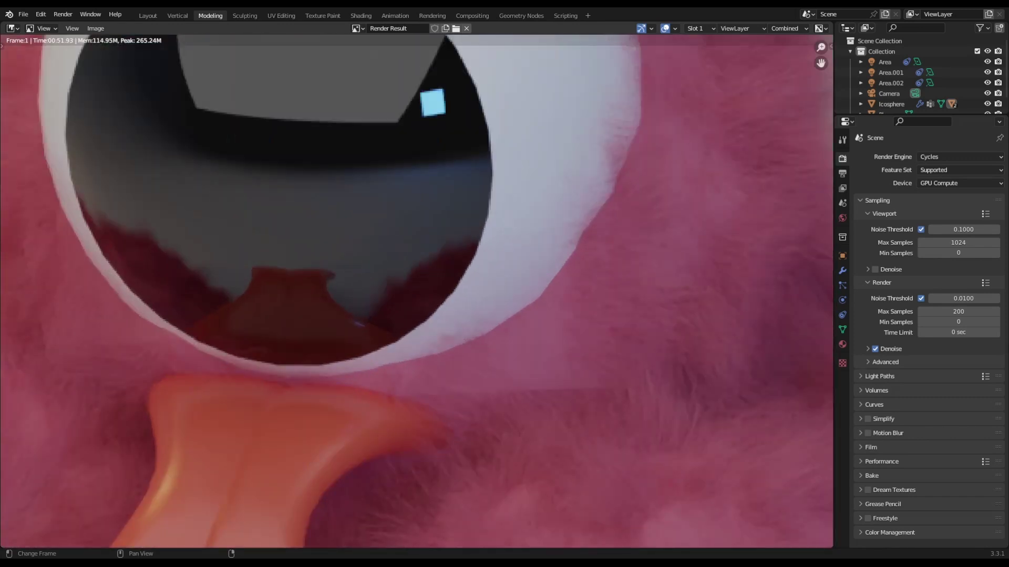
scroll(415, 283, down, 2)
middle_drag(436, 410, 469, 399)
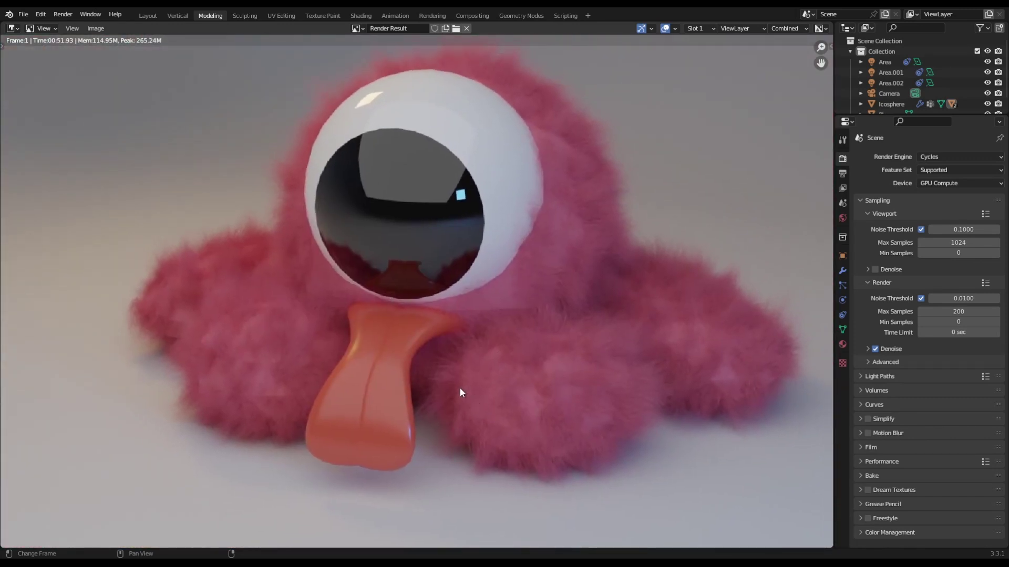
scroll(455, 386, up, 4)
middle_drag(580, 341, 473, 375)
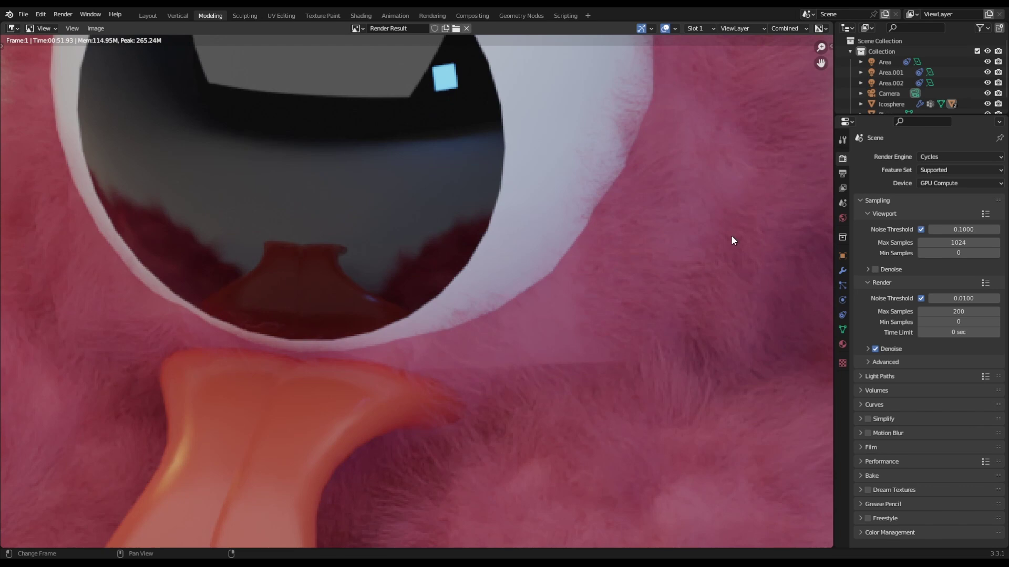
scroll(587, 356, down, 2)
middle_drag(588, 356, 709, 348)
scroll(509, 358, up, 2)
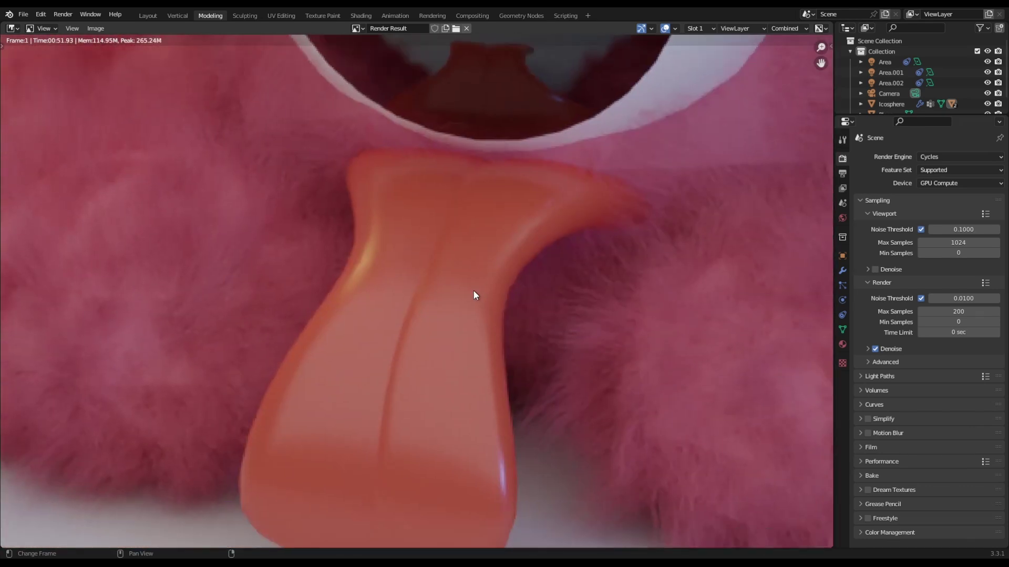
scroll(472, 292, up, 2)
scroll(459, 338, down, 2)
scroll(442, 358, down, 6)
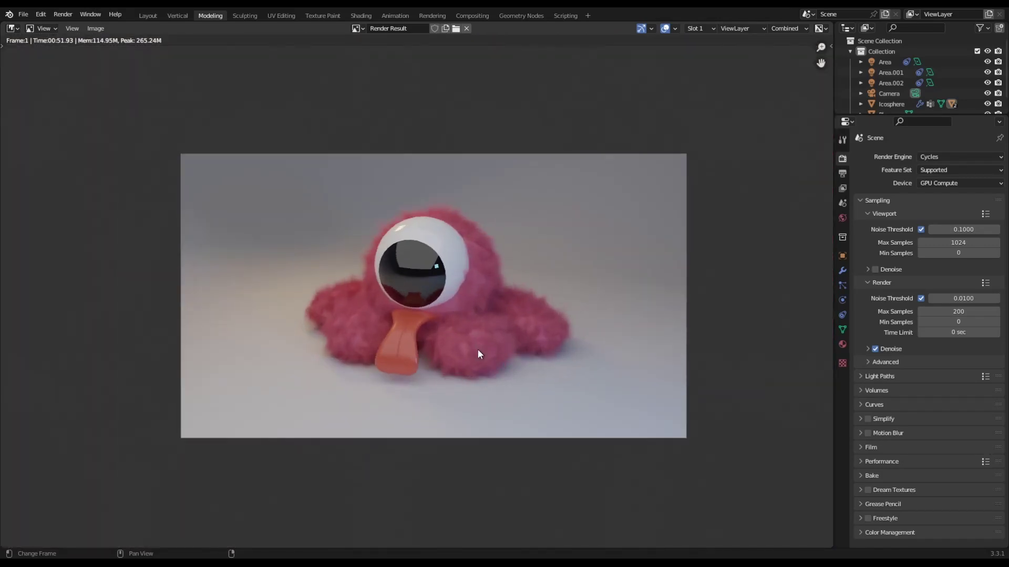
scroll(478, 353, up, 1)
scroll(478, 354, down, 1)
Switch back to the 3D viewport, then add a level 2 Subdivision modifier to the creature's body and apply it.
click(12, 29)
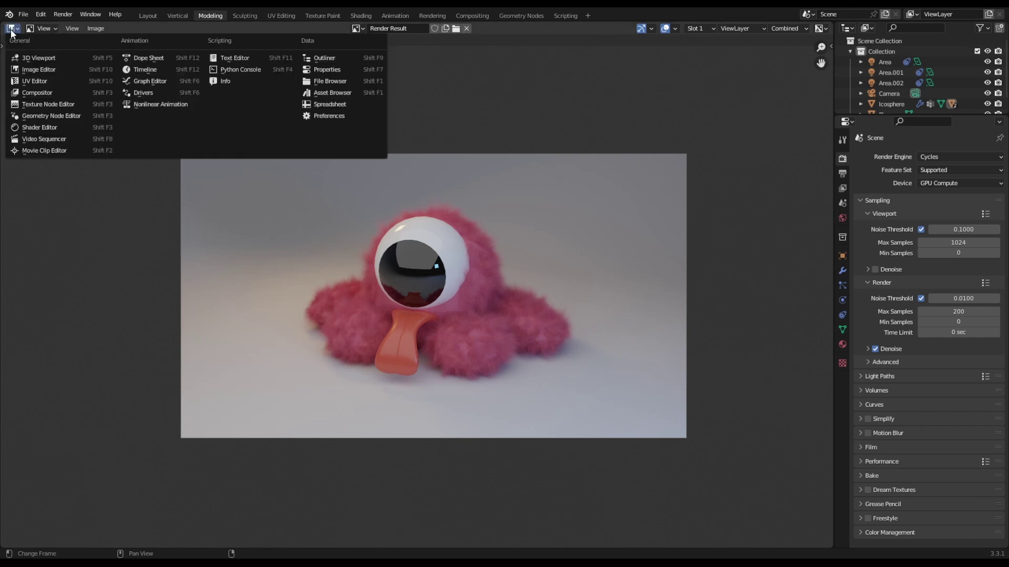
click(32, 59)
scroll(320, 313, up, 3)
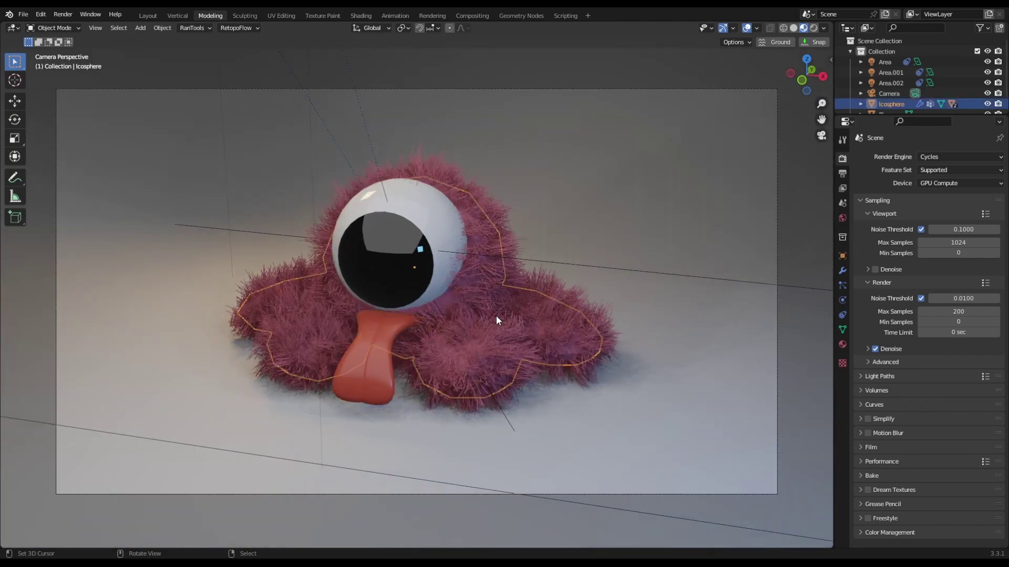
middle_drag(504, 344, 541, 306)
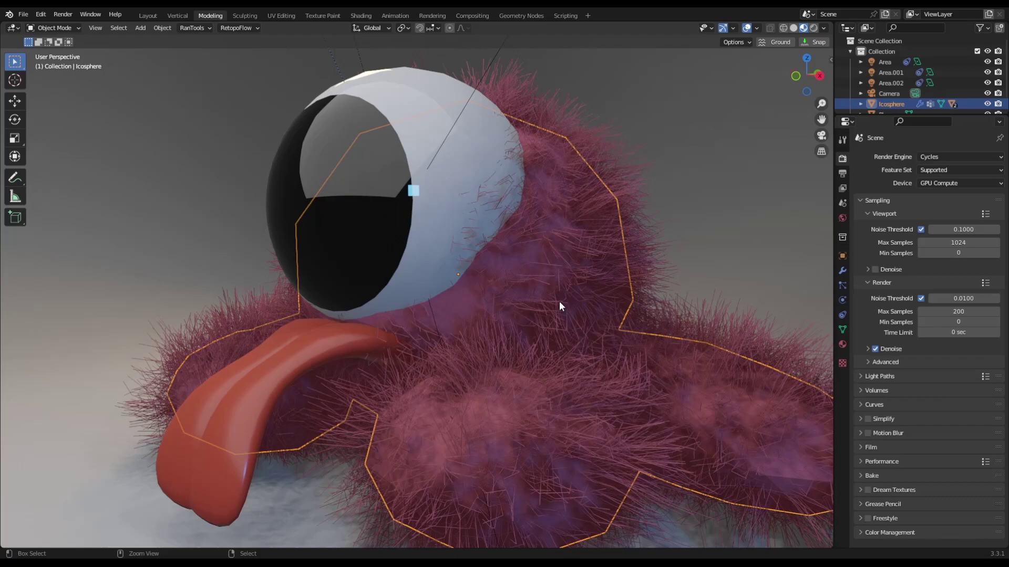
key(ctrl+2)
middle_drag(555, 360, 501, 360)
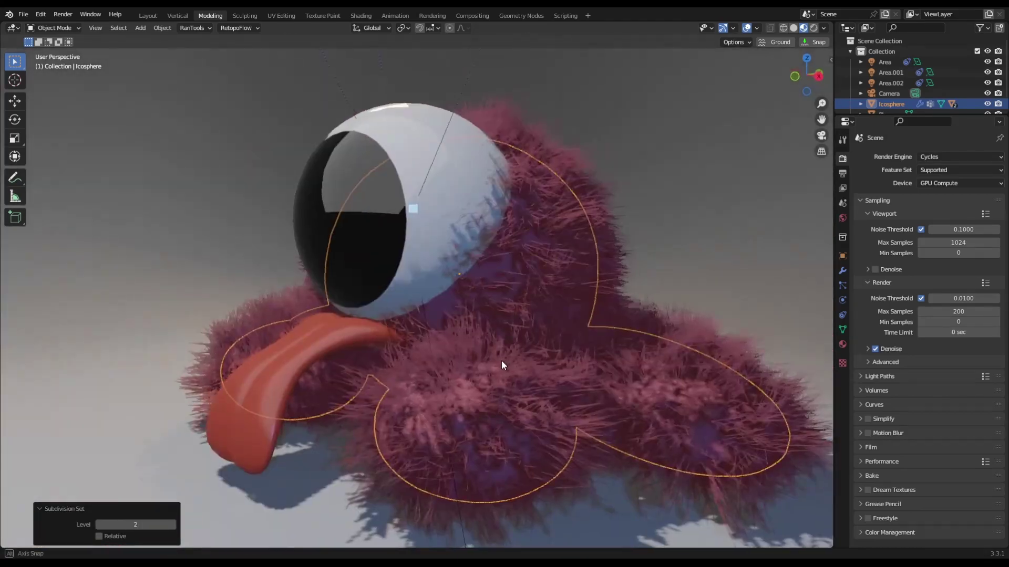
scroll(502, 360, up, 4)
click(842, 270)
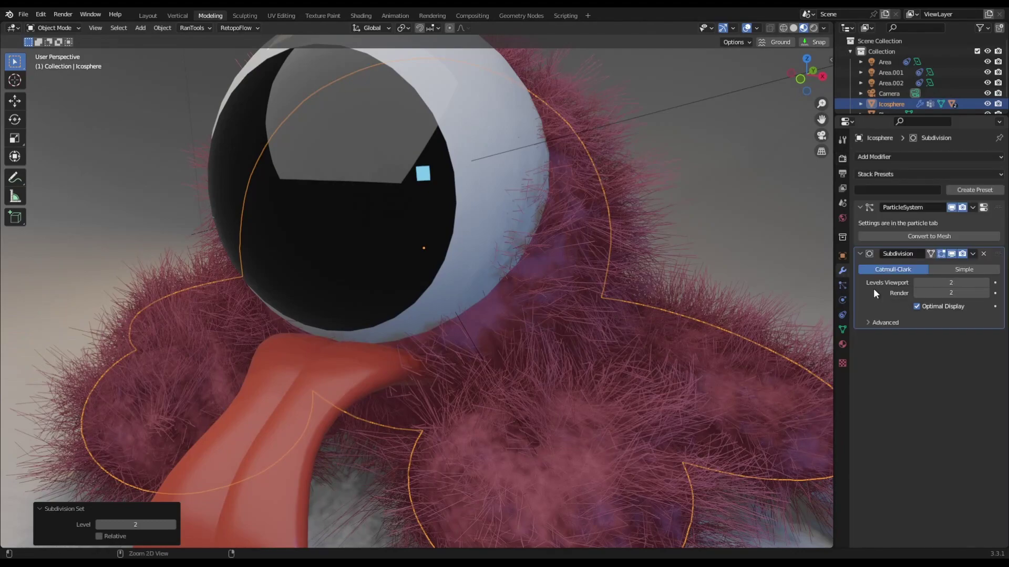
key(ctrl+a)
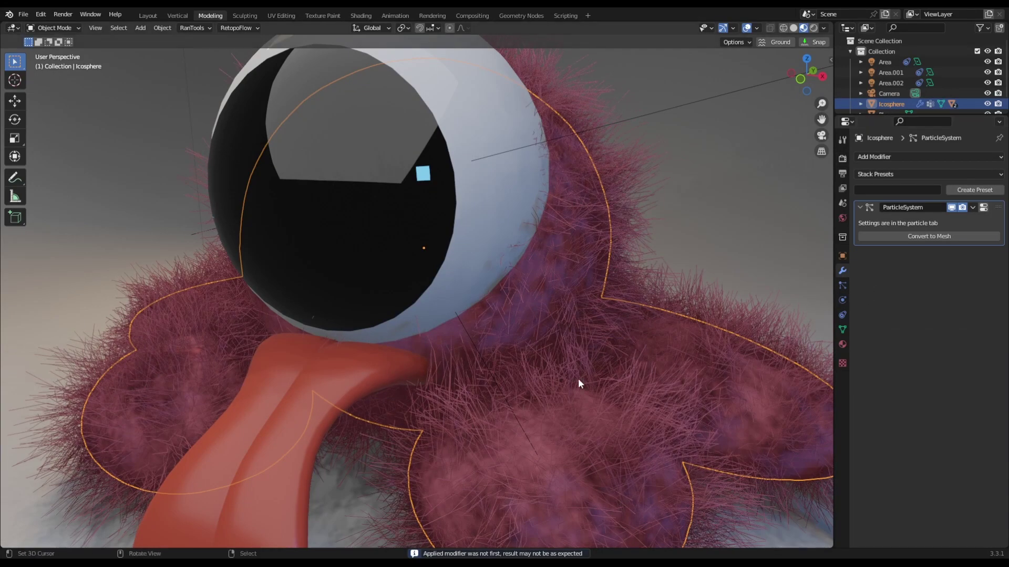
Isolate the creature's body in a solid-shaded front view and switch it to Weight Paint mode.
middle_drag(578, 378, 445, 368)
scroll(446, 368, up, 3)
scroll(446, 368, down, 1)
middle_drag(503, 352, 559, 332)
scroll(560, 332, up, 1)
click(813, 28)
middle_drag(633, 265, 654, 263)
key(ctrl+Tab)
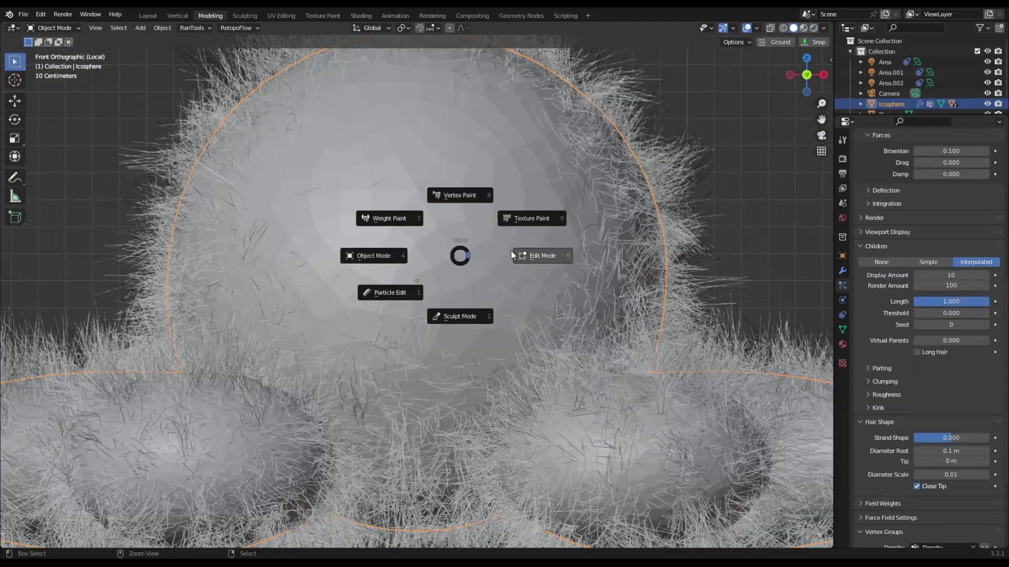
click(400, 222)
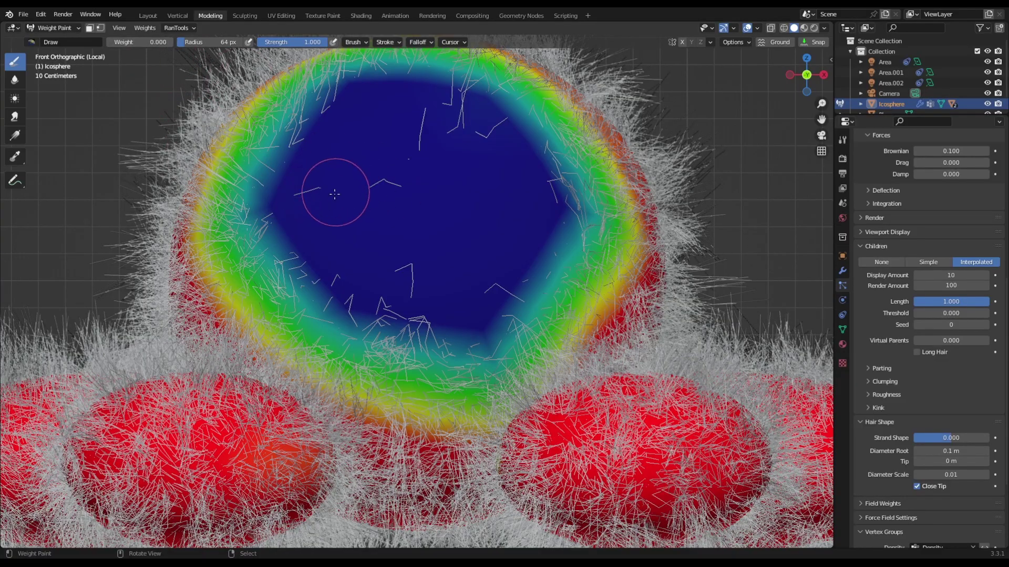
Paint zero weight around the jagged rim of the hairless eye area to smooth and widen it.
mouse_move(335, 194)
mouse_down()
mouse_move(274, 236)
mouse_move(300, 287)
mouse_move(549, 292)
mouse_move(583, 221)
mouse_move(567, 136)
mouse_move(515, 105)
mouse_move(415, 81)
mouse_move(326, 106)
mouse_move(294, 150)
mouse_move(269, 258)
mouse_move(295, 315)
mouse_move(383, 342)
mouse_move(520, 326)
mouse_move(579, 218)
mouse_move(576, 233)
mouse_up()
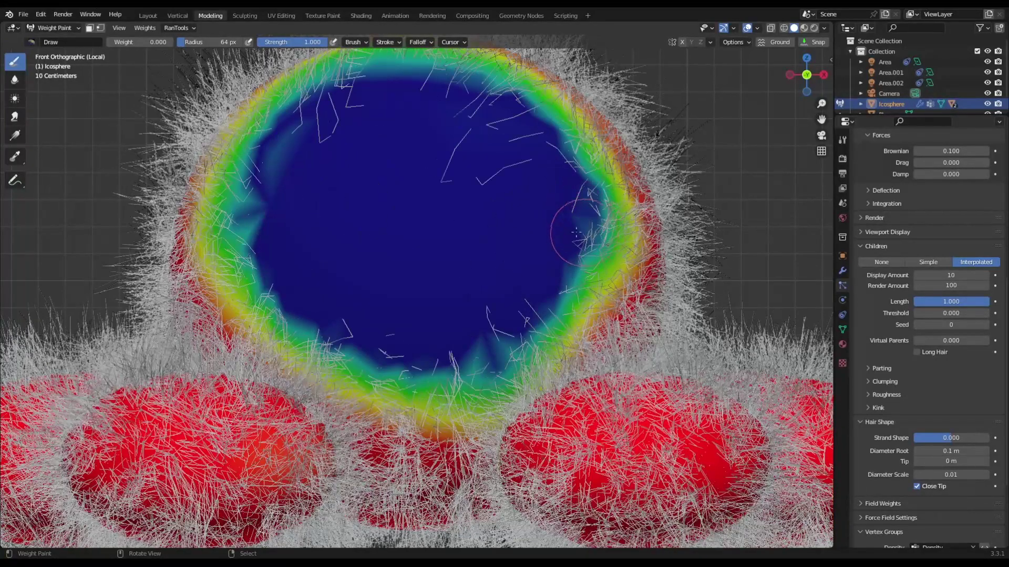
drag(263, 224, 282, 148)
scroll(258, 197, up, 6)
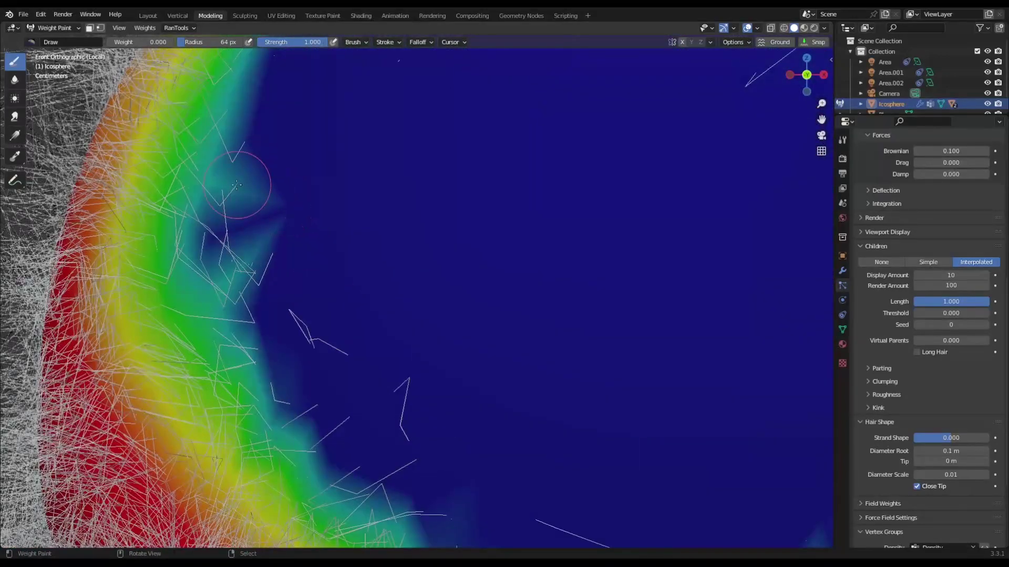
drag(237, 185, 230, 292)
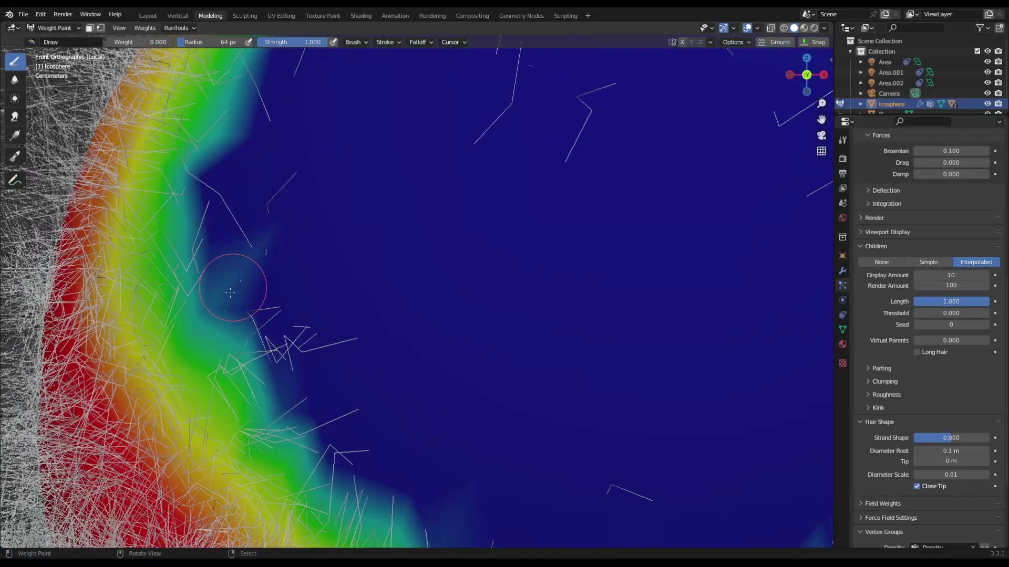
scroll(339, 299, down, 8)
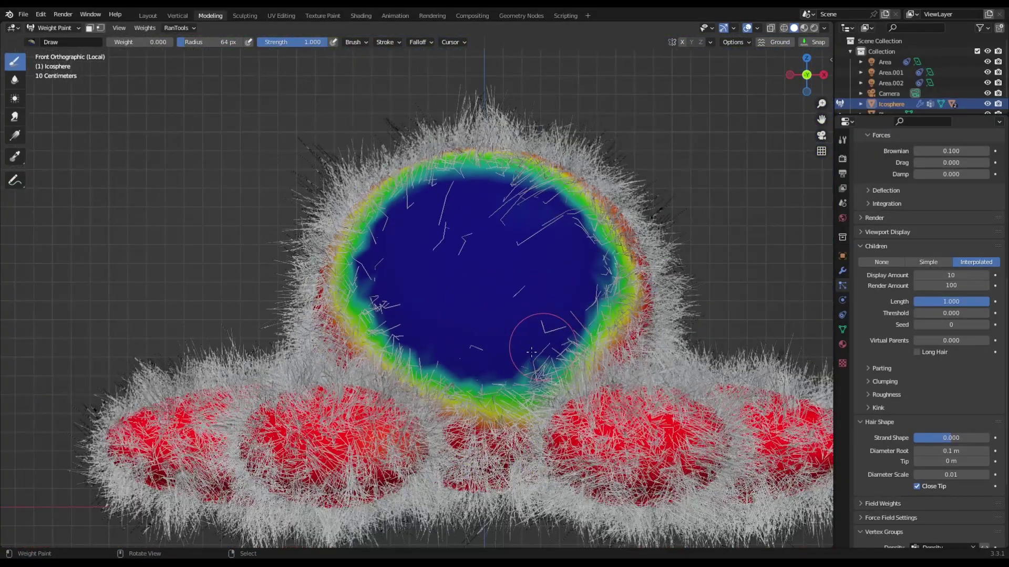
scroll(529, 315, up, 4)
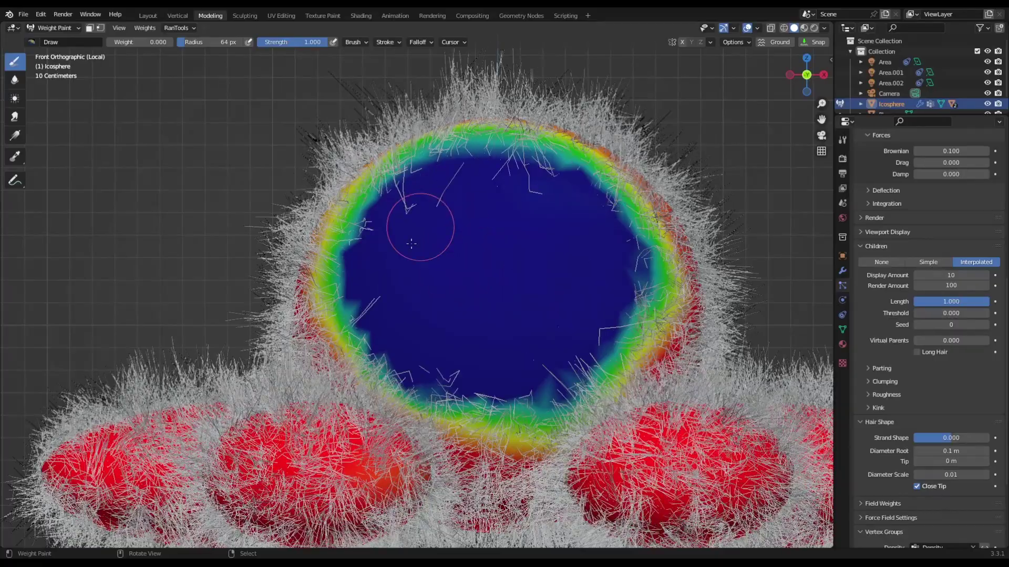
Return the body to Object Mode and show the whole scene again in material preview.
mouse_move(399, 206)
middle_down()
mouse_move(221, 213)
mouse_move(425, 237)
mouse_move(515, 318)
middle_up()
scroll(533, 325, down, 4)
key(ctrl+Tab)
click(445, 325)
key(slash)
scroll(399, 266, up, 3)
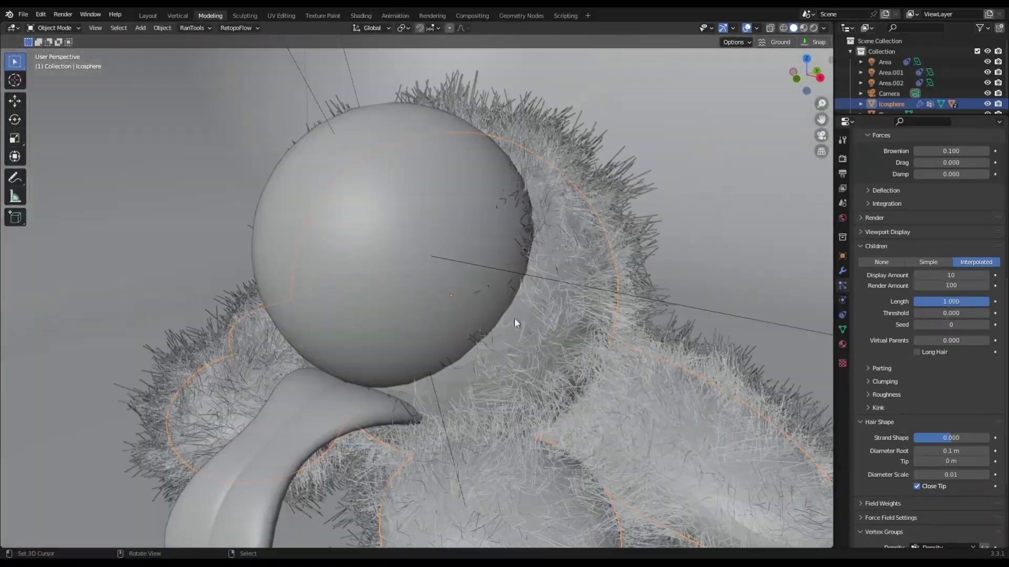
scroll(515, 318, down, 2)
click(803, 28)
middle_drag(428, 369, 468, 355)
Select the tongue and split the viewport horizontally, with a Shader Editor in the lower half.
click(423, 395)
middle_drag(457, 420, 451, 397)
scroll(450, 397, up, 3)
right_click(383, 548)
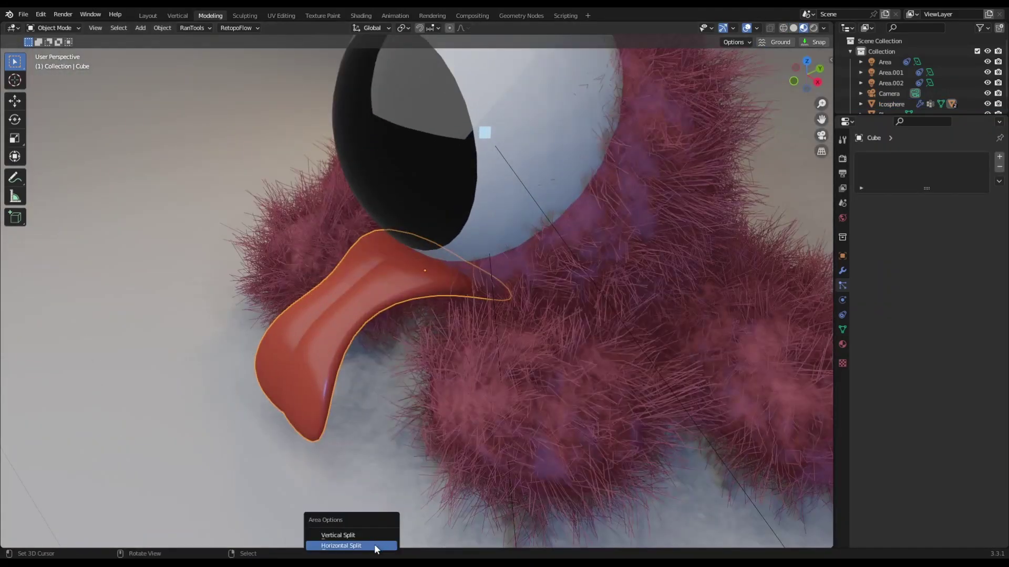
click(376, 546)
click(408, 293)
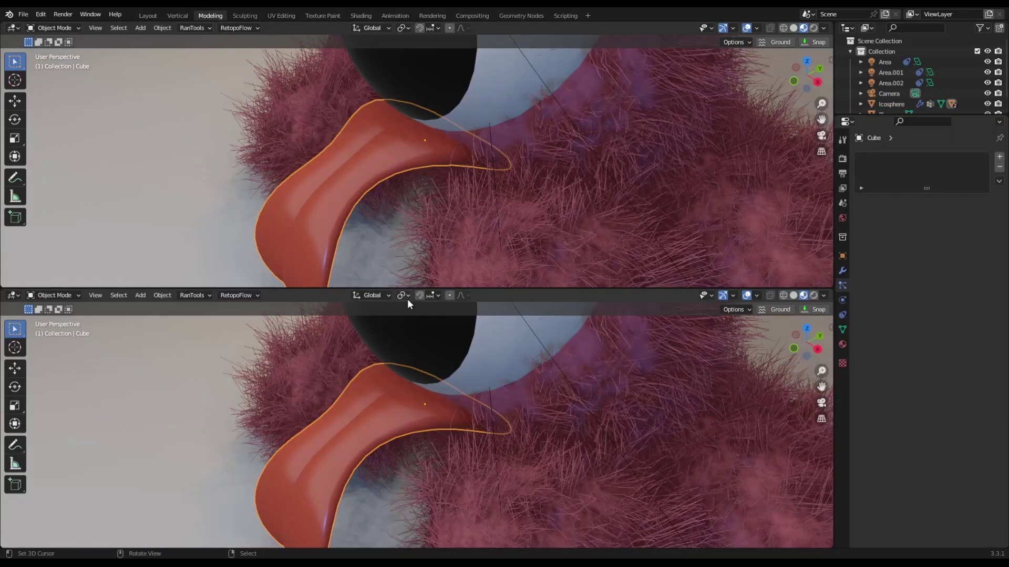
click(13, 295)
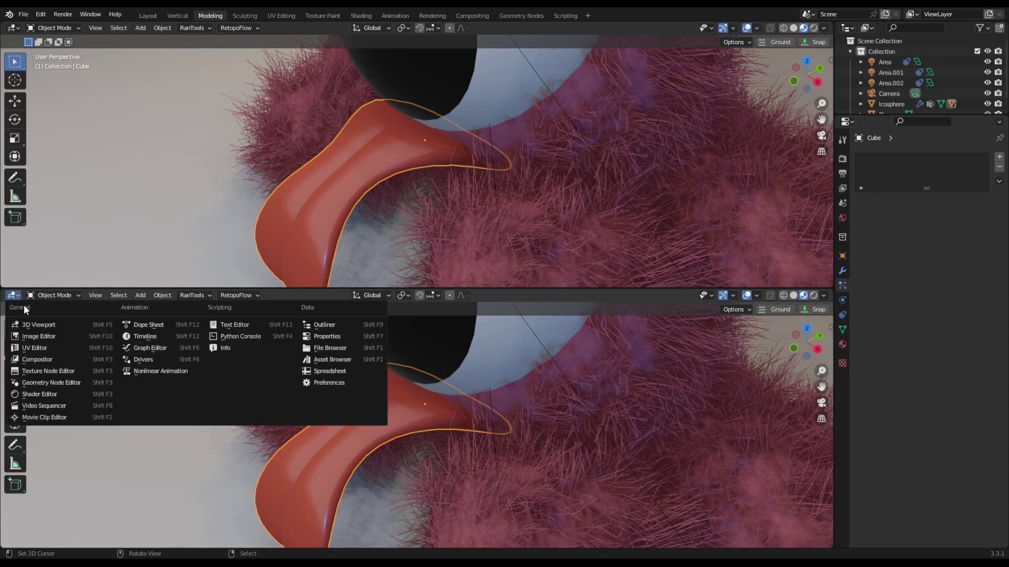
click(39, 394)
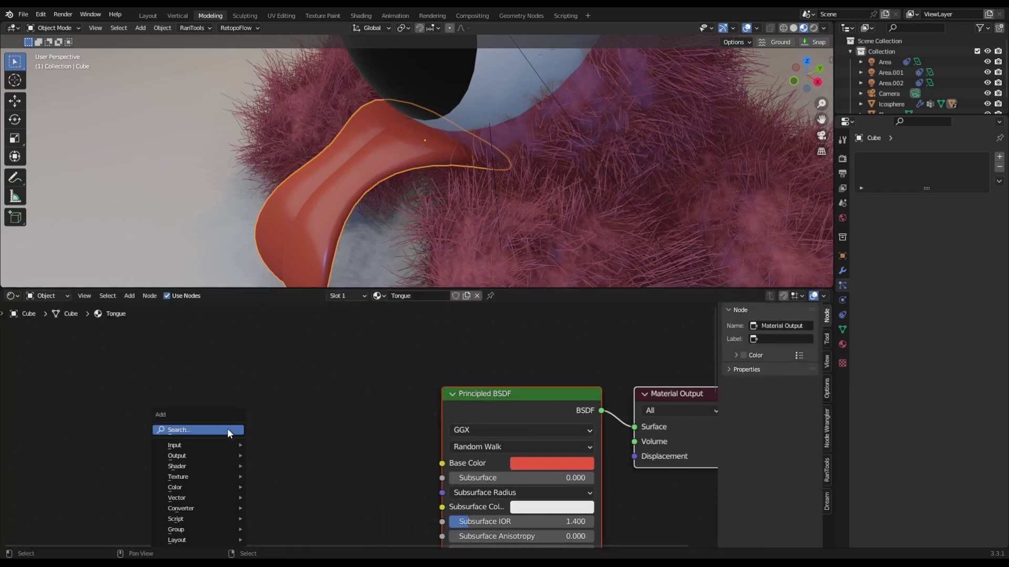
Add a Voronoi Texture node to the Tongue material, placed before the Principled BSDF.
mouse_move(194, 490)
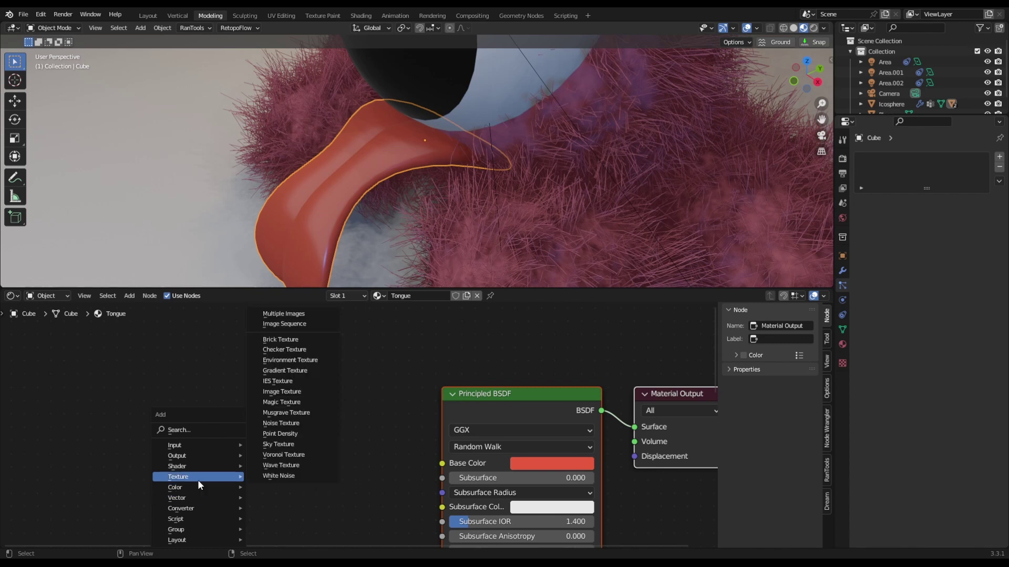
click(296, 456)
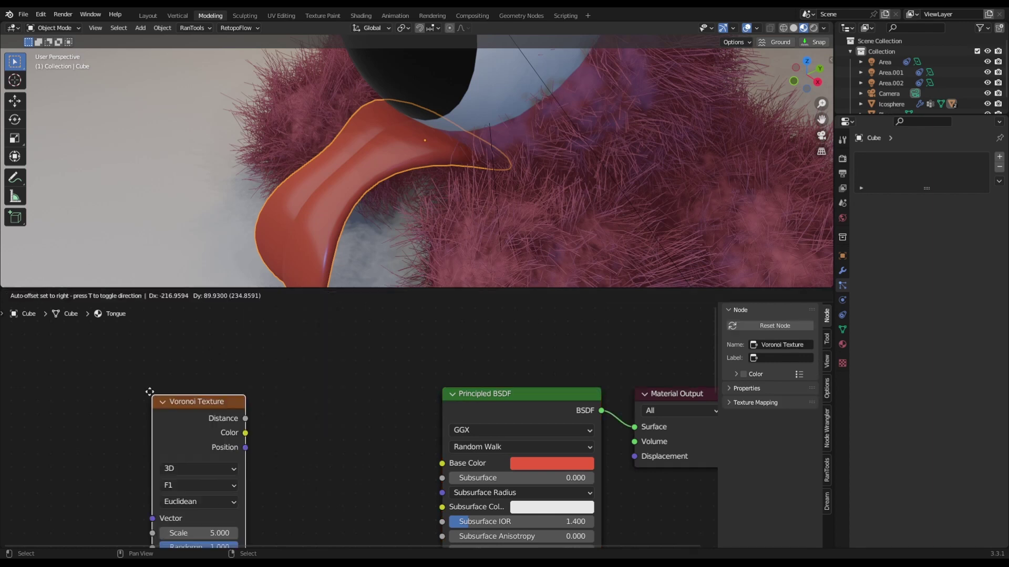
click(81, 366)
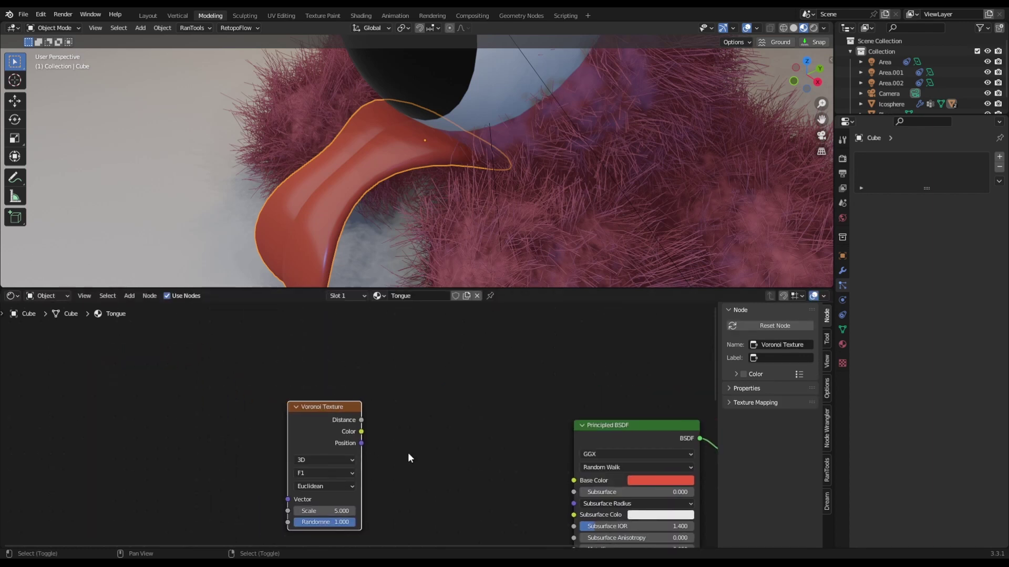
middle_drag(436, 462, 367, 440)
scroll(356, 451, down, 1)
middle_drag(371, 398, 333, 419)
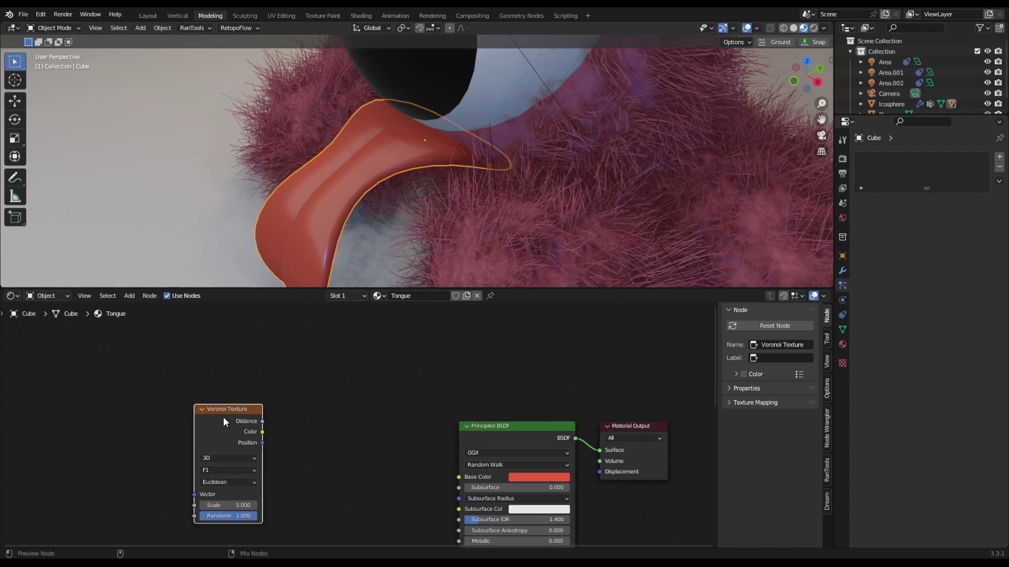
Preview the Voronoi Texture's distance output on the tongue and give it Texture Coordinate and Mapping nodes.
ctrl+shift+click(222, 417)
key(ctrl+t)
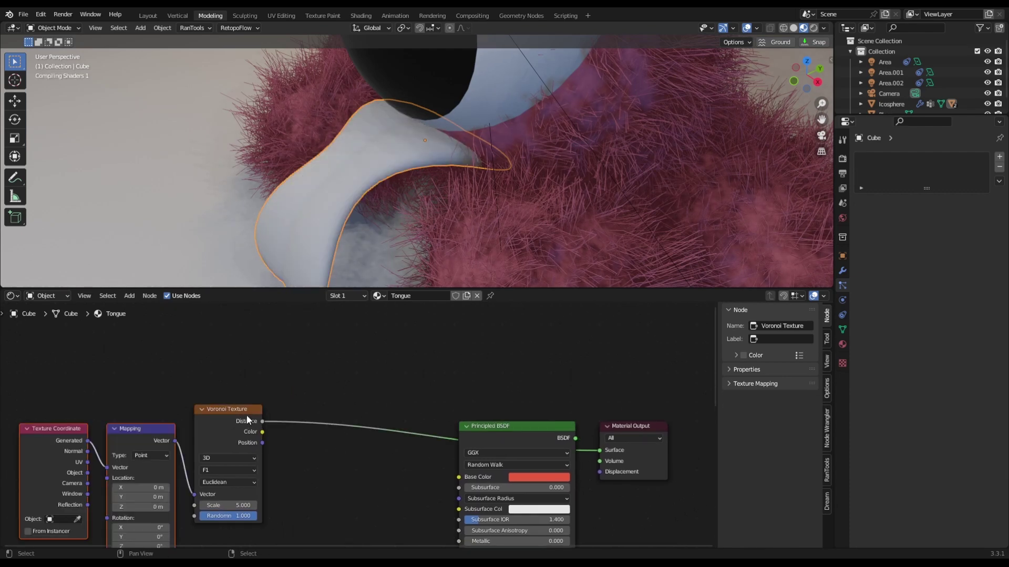
middle_drag(276, 386, 355, 380)
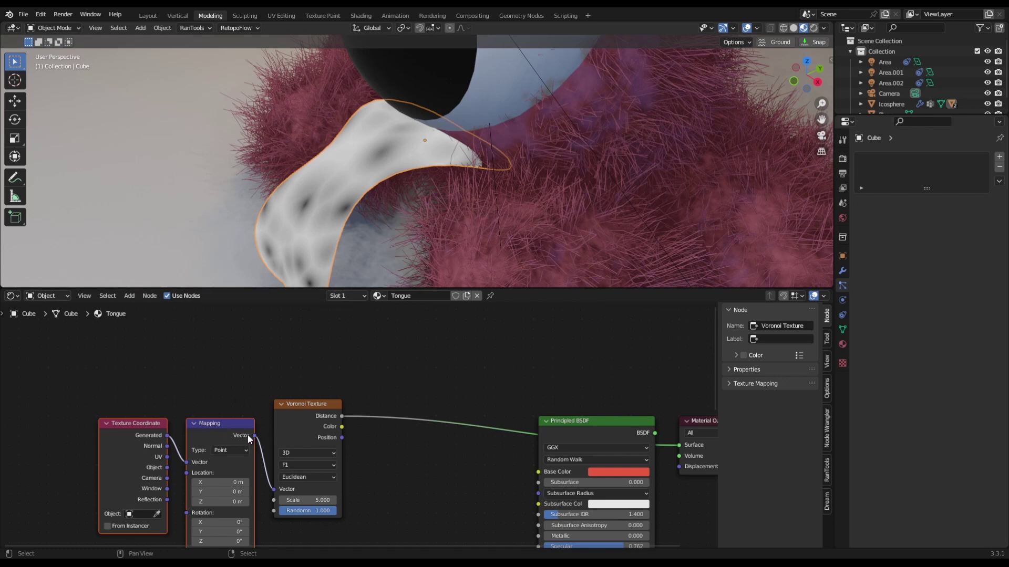
Open the program's preferences.
click(23, 16)
mouse_move(40, 14)
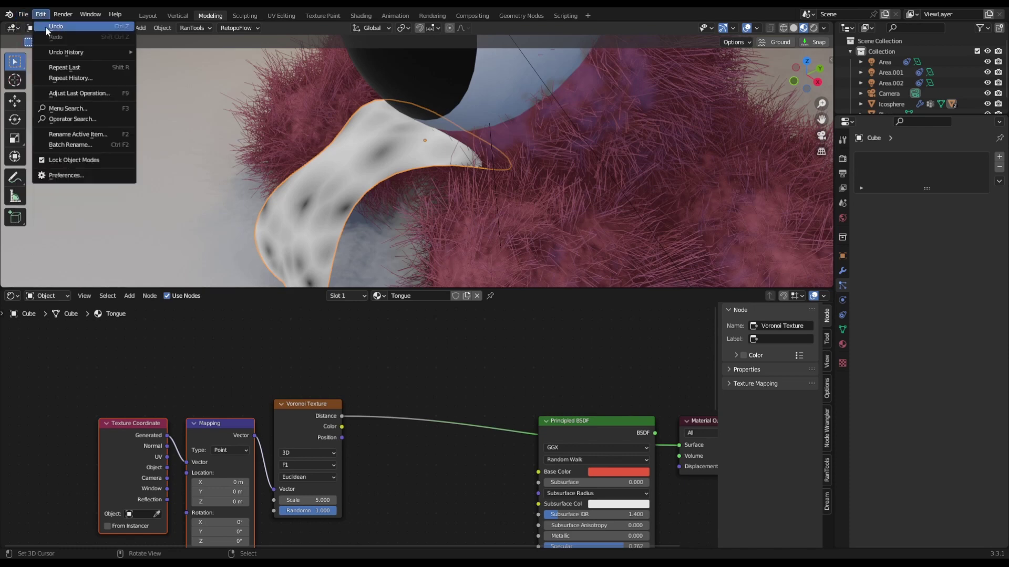
click(71, 175)
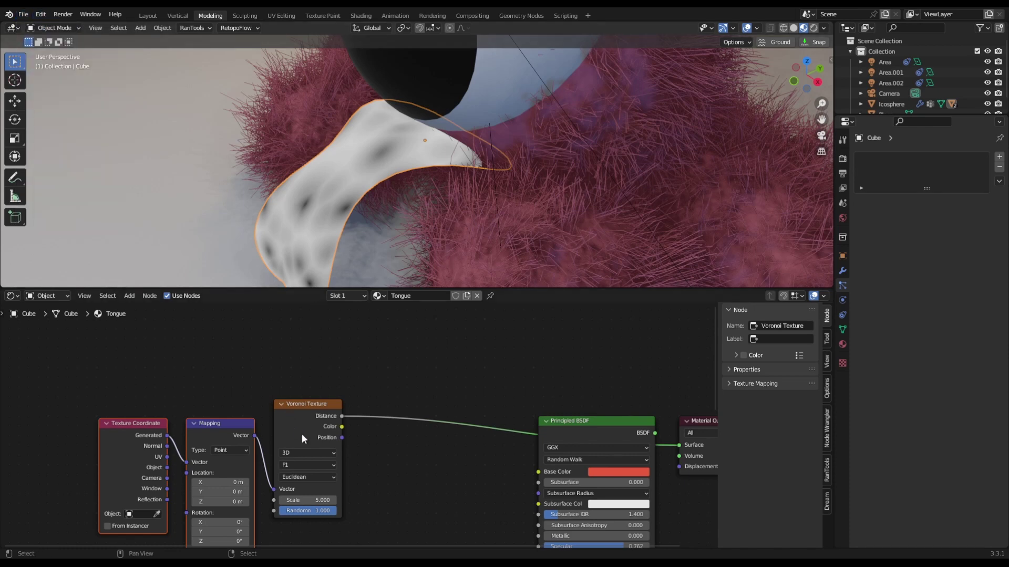
Move the Principled BSDF node clear of the link from the Voronoi Texture to the Material Output.
scroll(358, 414, up, 2)
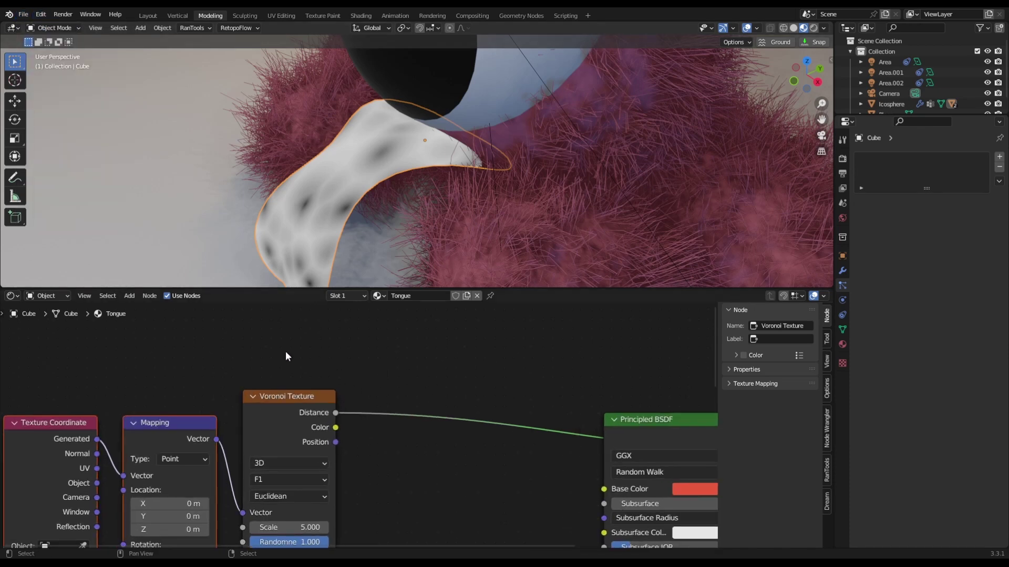
scroll(544, 402, down, 4)
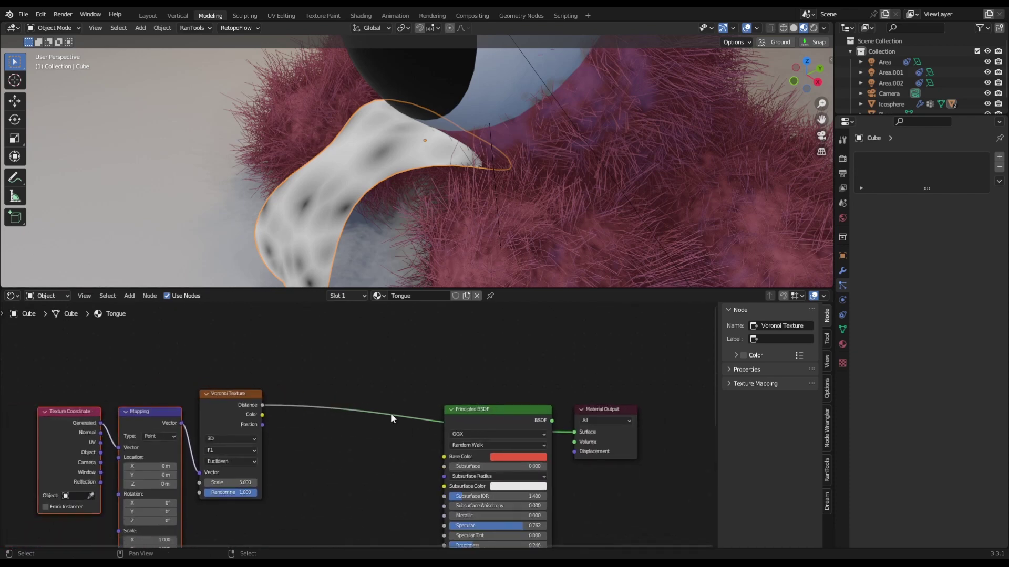
middle_drag(269, 388, 312, 380)
drag(540, 400, 480, 390)
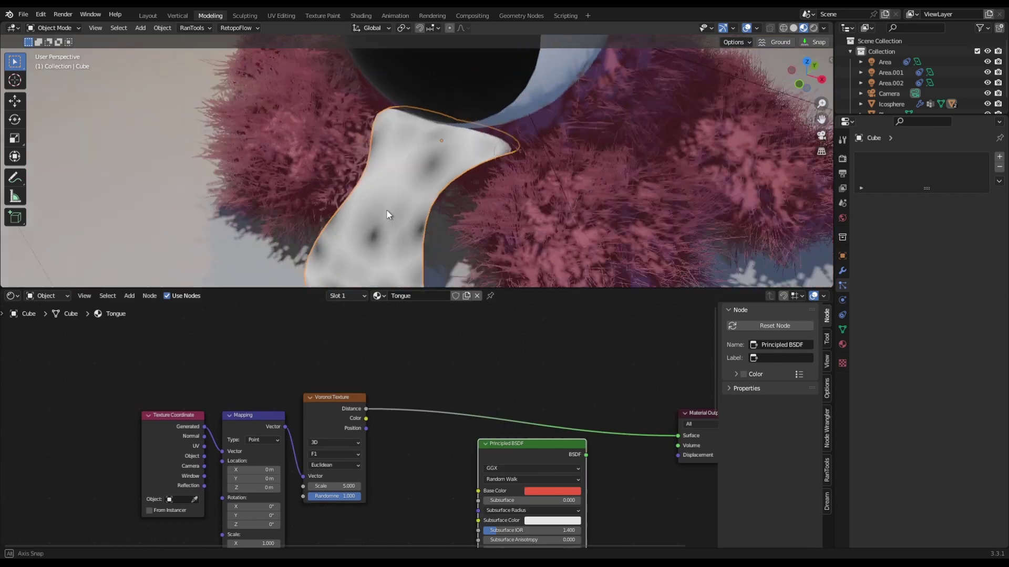
middle_drag(388, 214, 387, 151)
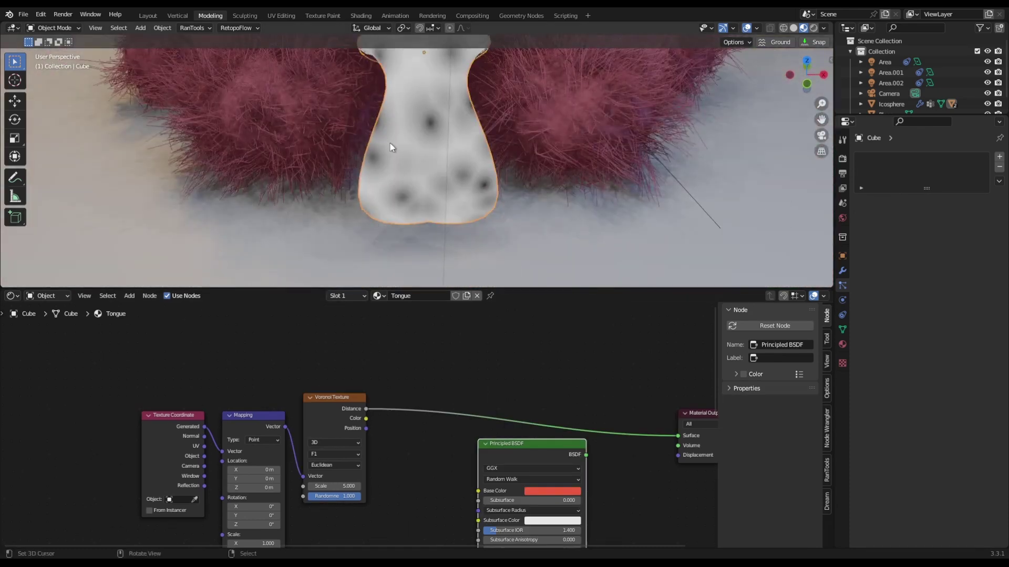
Insert a Noise Texture node between the Voronoi Texture and the Material Output and check the pattern on the tongue.
scroll(368, 157, up, 2)
scroll(353, 429, up, 3)
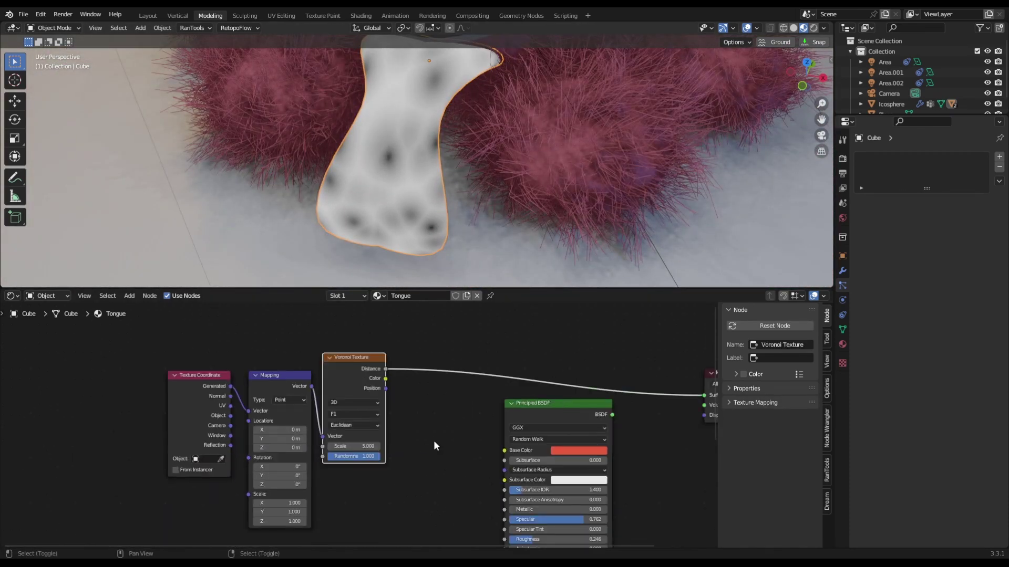
key(shift+a)
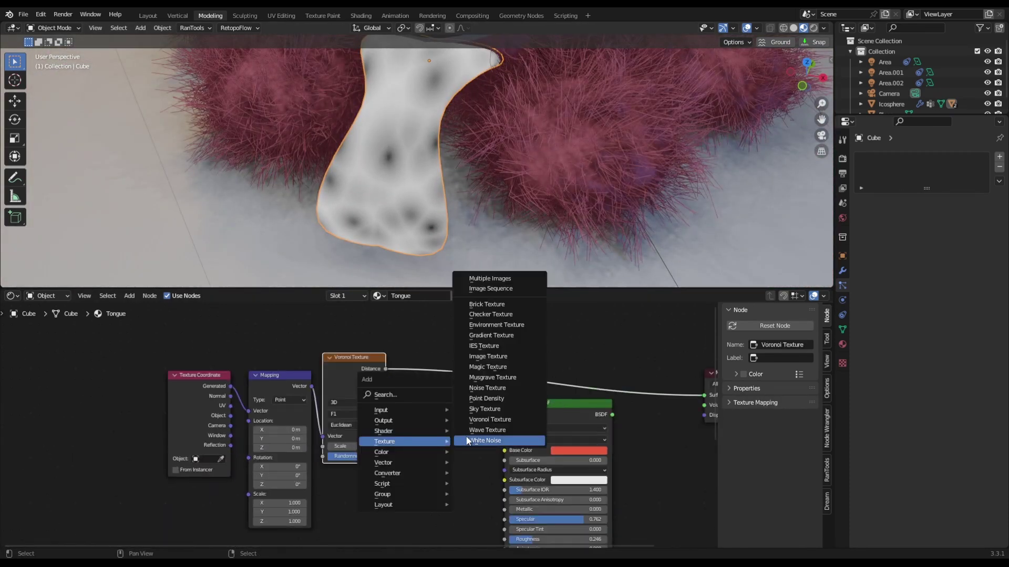
click(487, 388)
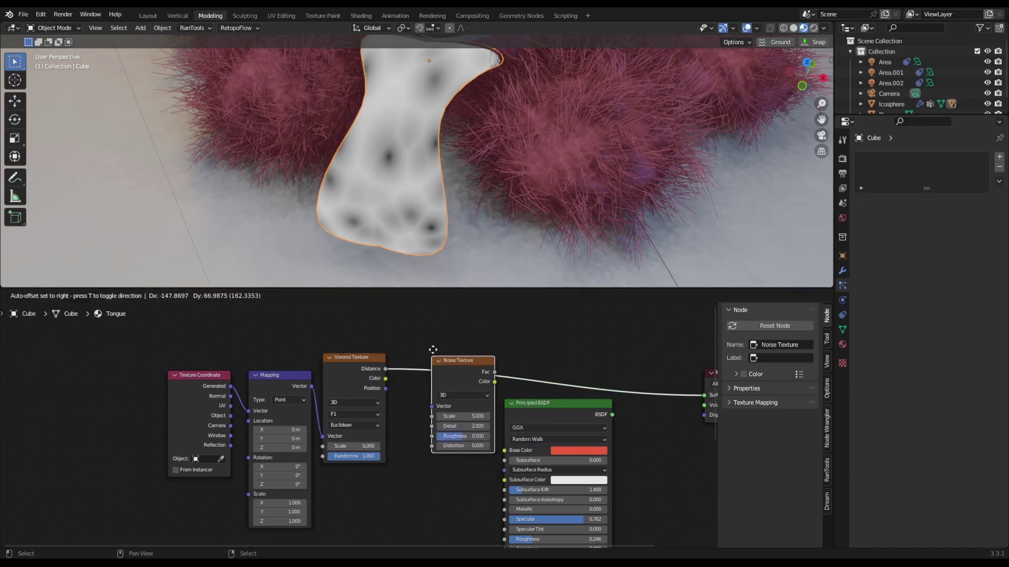
click(426, 384)
scroll(446, 223, up, 1)
middle_drag(446, 223, 474, 199)
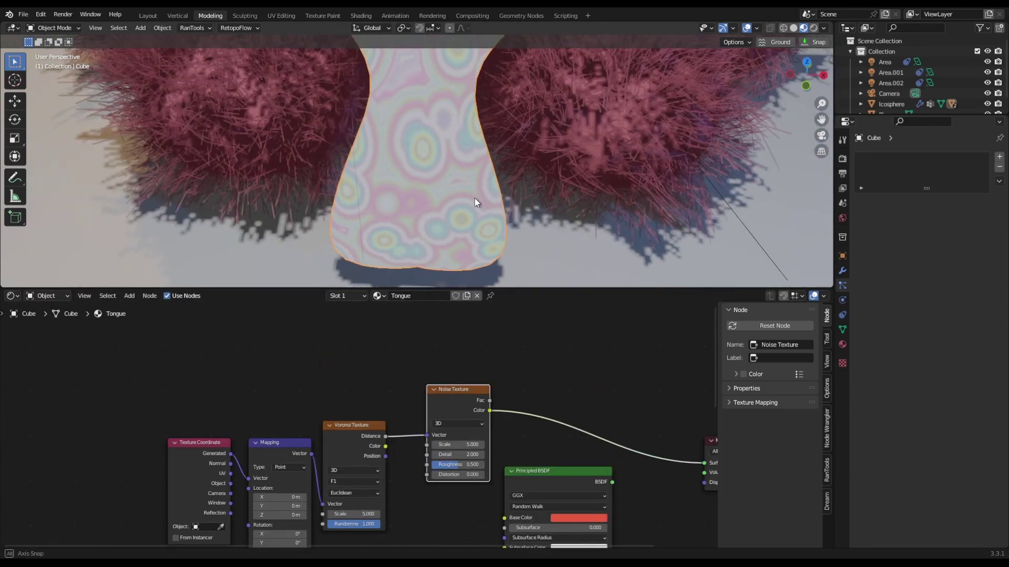
Set the Voronoi Texture's scale to 51.2 and its randomness to 0.417.
scroll(443, 161, down, 2)
scroll(383, 140, up, 3)
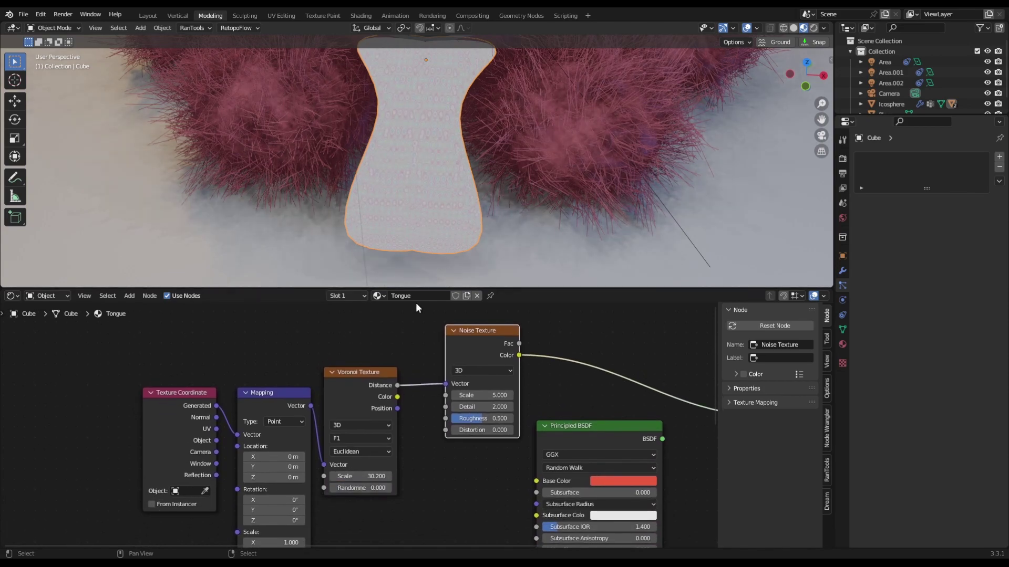
scroll(439, 255, up, 6)
scroll(439, 256, down, 2)
drag(360, 487, 401, 476)
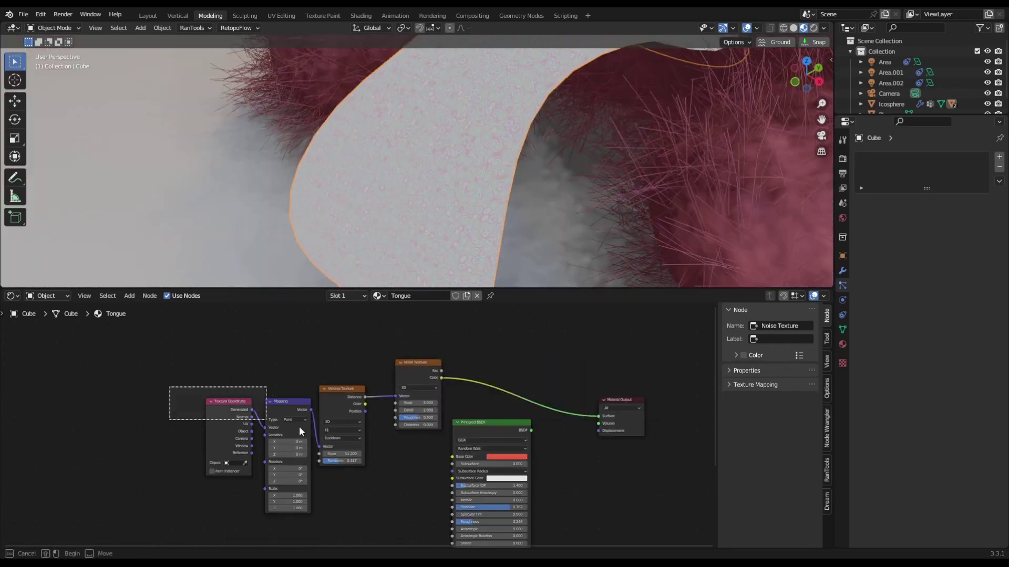
Shift the texture nodes away from the Principled BSDF and insert a ColorRamp between the Noise Texture and the Material Output.
drag(299, 427, 408, 447)
drag(414, 395, 258, 410)
key(shift+a)
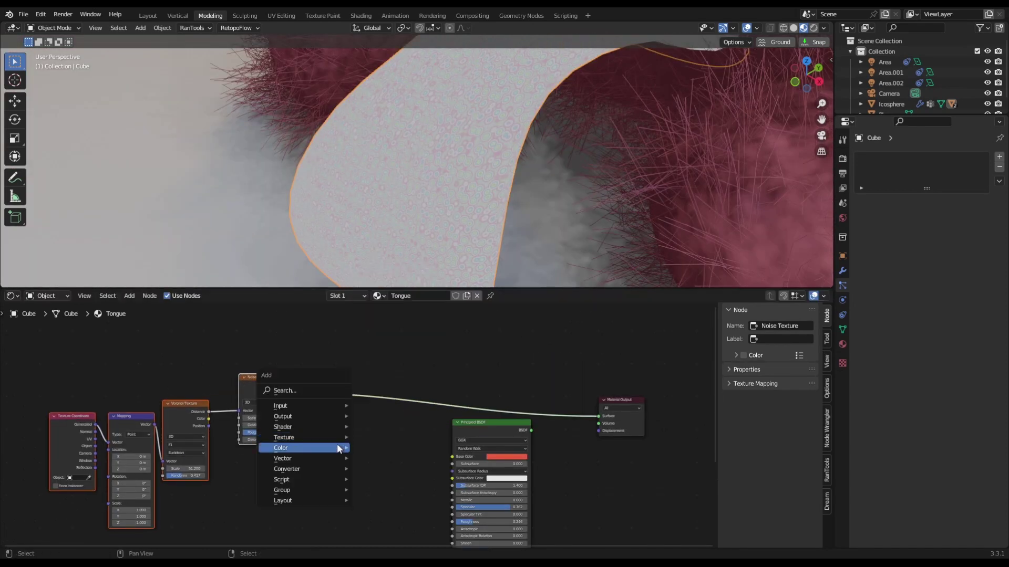
mouse_move(317, 462)
click(397, 362)
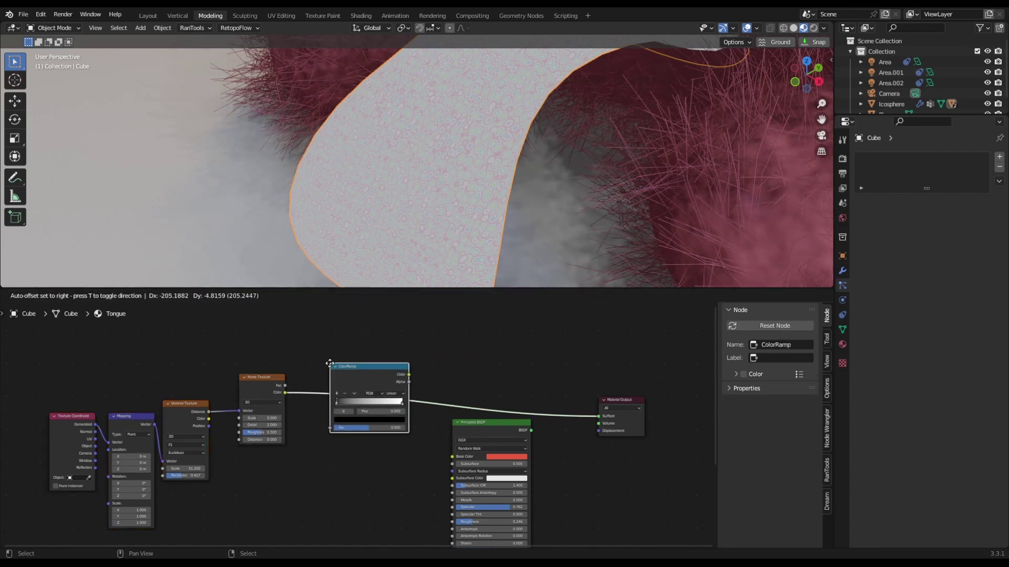
click(329, 361)
scroll(435, 196, up, 6)
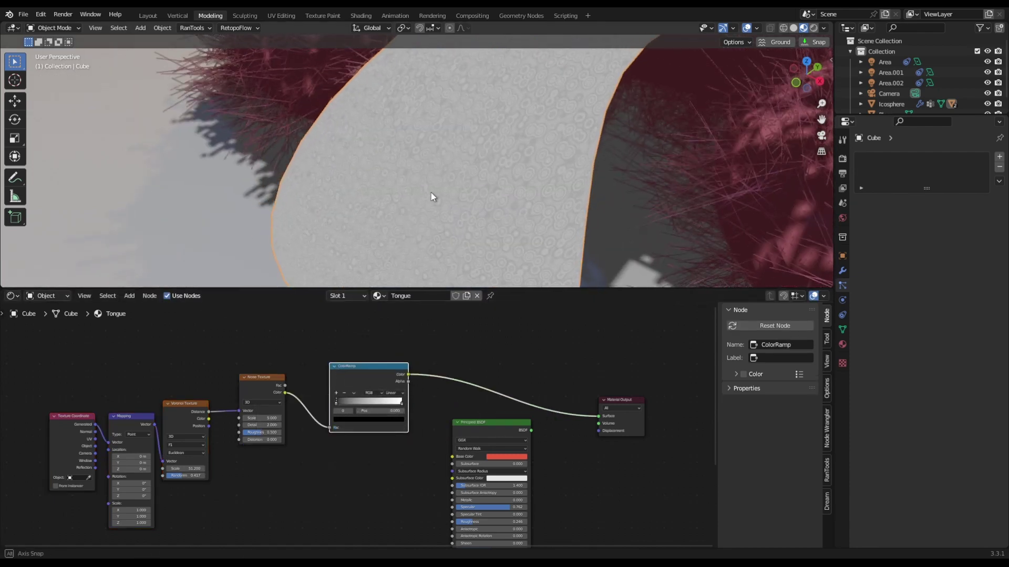
scroll(449, 198, up, 2)
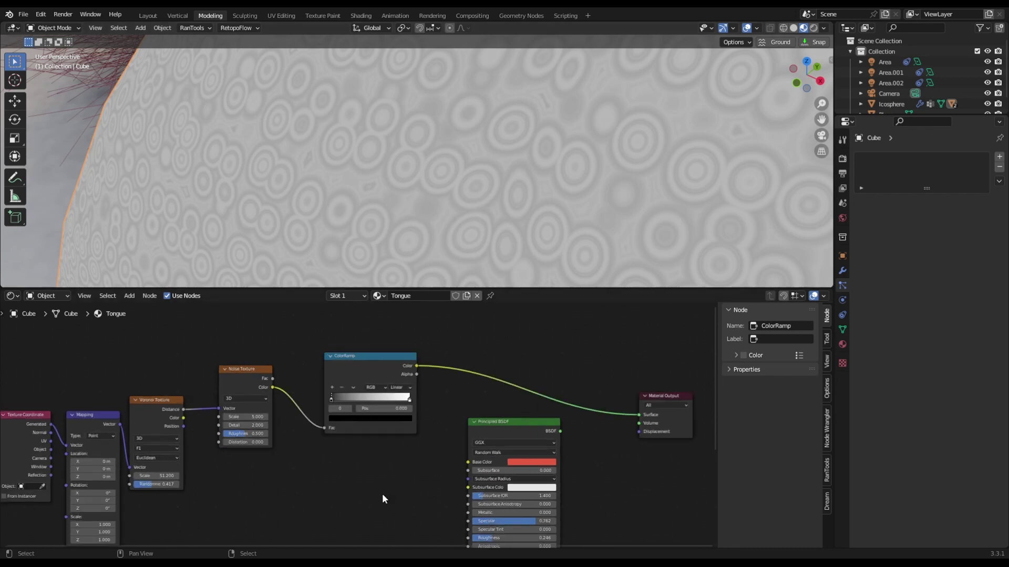
Bring the ColorRamp's black and white stops closer together for stronger ring contrast on the tongue.
scroll(383, 493, up, 1)
drag(348, 399, 392, 403)
drag(101, 377, 427, 464)
drag(428, 463, 432, 466)
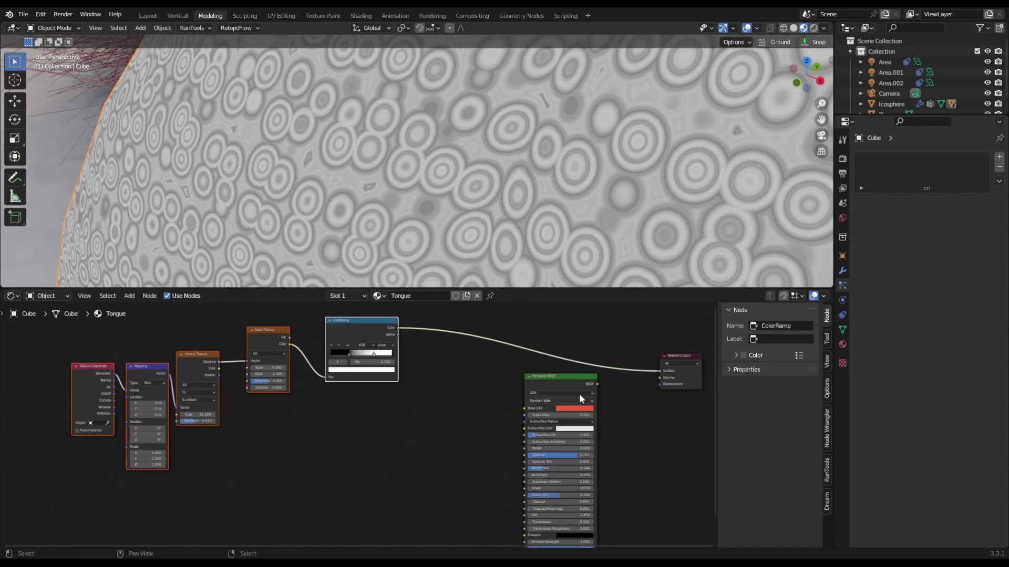
Reconnect the Principled BSDF to the Material Output and feed the ColorRamp's color into its Roughness.
ctrl+shift+click(557, 378)
drag(398, 328, 506, 500)
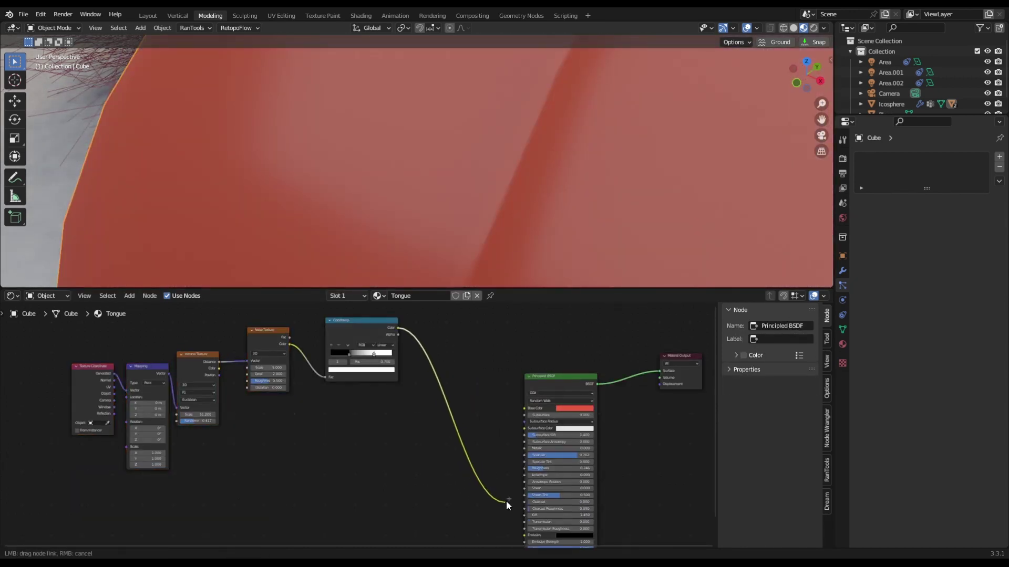
drag(510, 486, 524, 468)
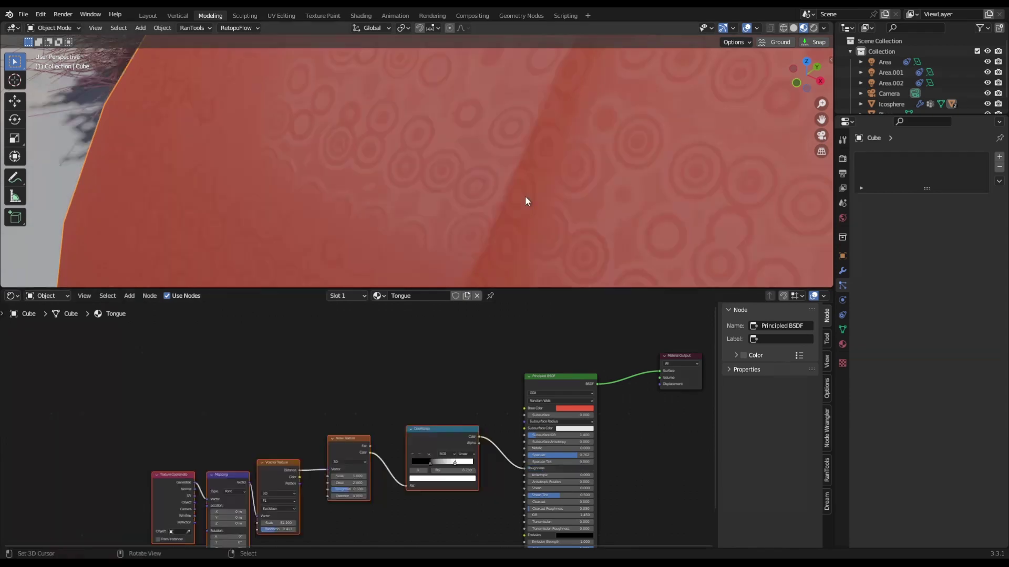
scroll(525, 195, up, 2)
scroll(528, 192, down, 2)
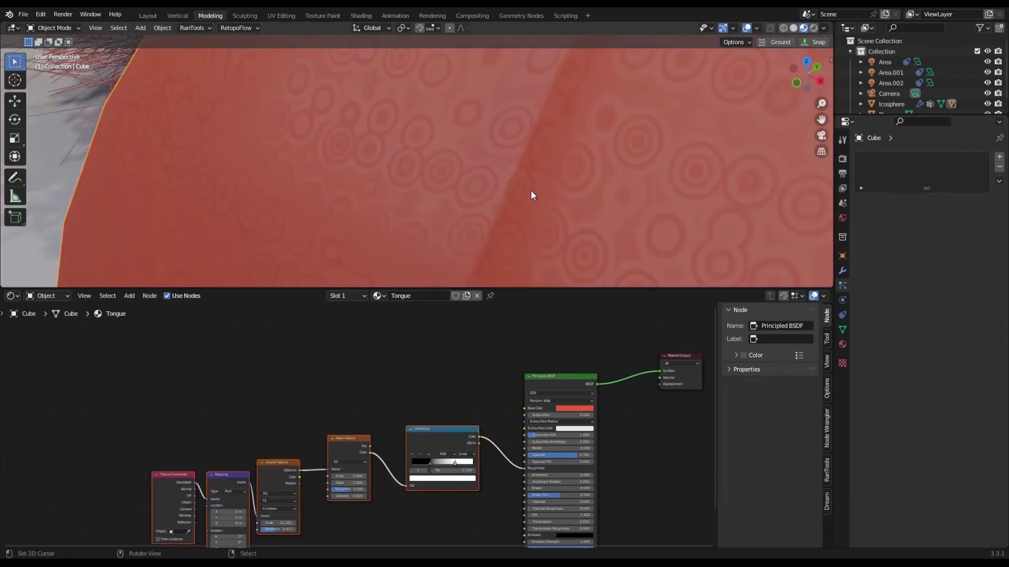
Raise the Principled BSDF's Specular to 1.000 and inspect the ring highlights along the tongue's edge.
middle_drag(531, 190, 600, 177)
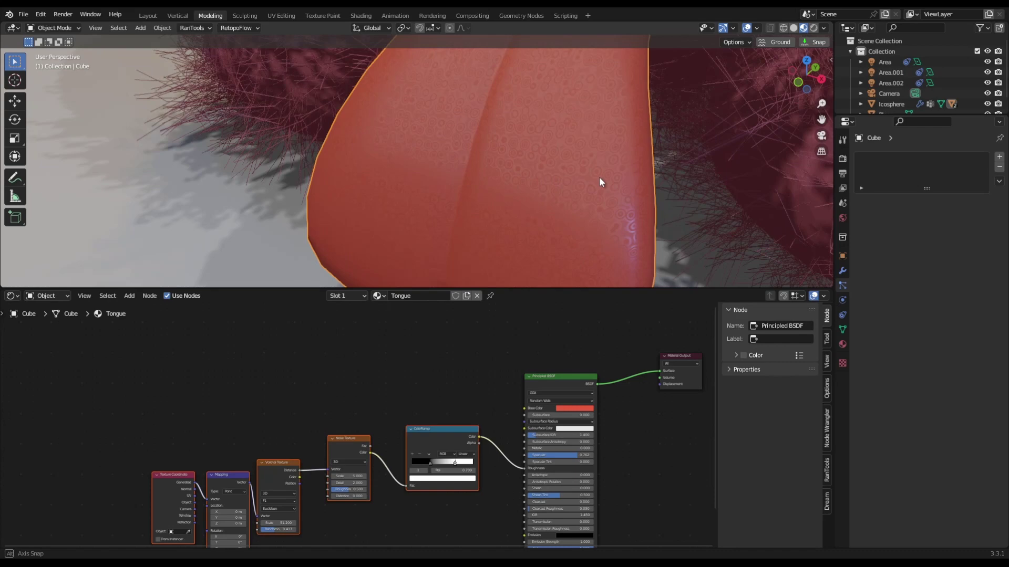
scroll(631, 200, up, 2)
middle_drag(657, 225, 565, 215)
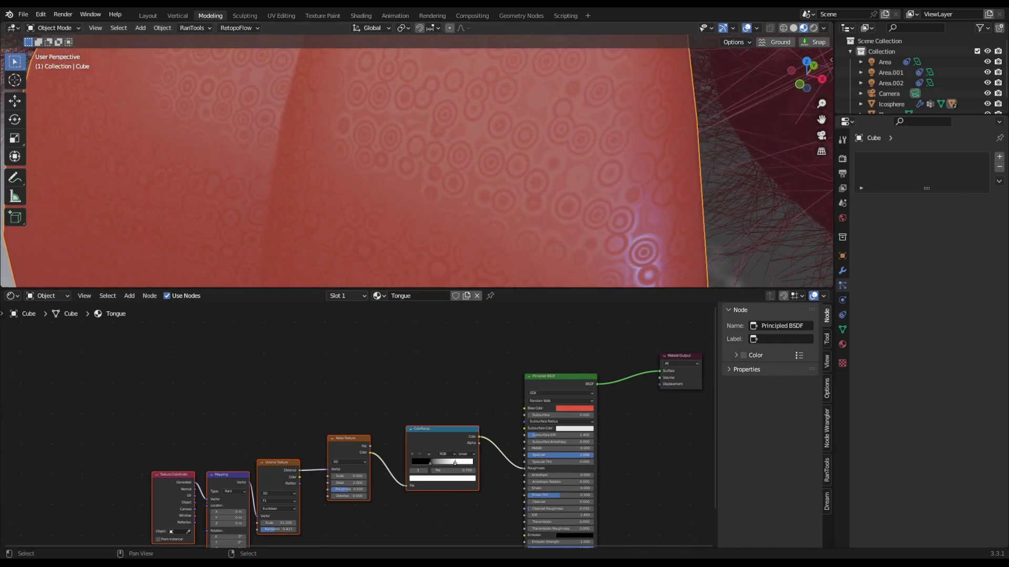
middle_drag(622, 231, 616, 222)
scroll(616, 222, down, 3)
scroll(616, 222, up, 3)
Try different ColorRamp stop positions for the roughness, moving the white stop to 0.841, and inspect the tongue's shine.
drag(455, 462, 428, 361)
scroll(480, 229, down, 6)
scroll(472, 200, down, 3)
scroll(485, 167, up, 5)
middle_drag(529, 202, 537, 233)
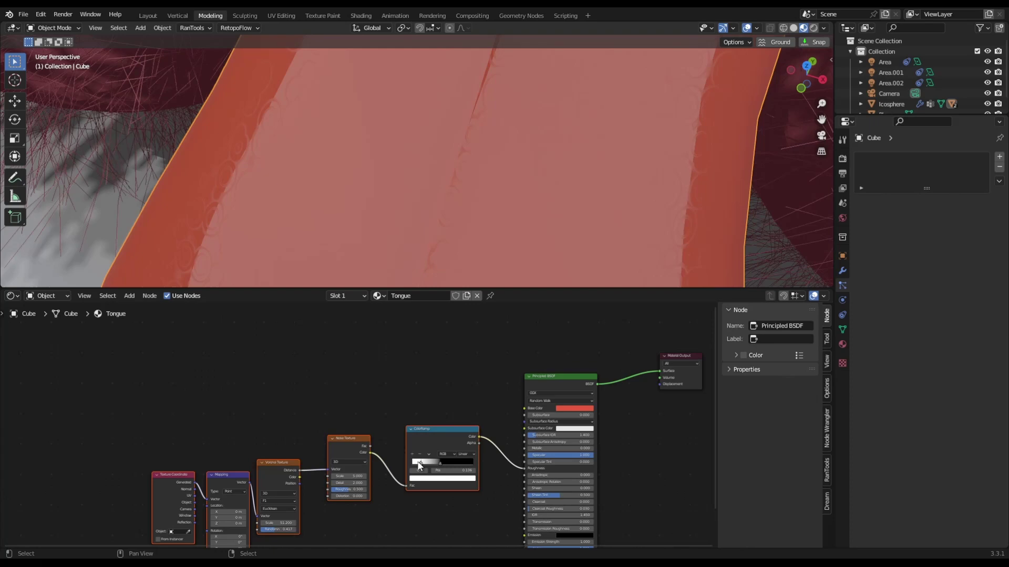
drag(428, 463, 465, 464)
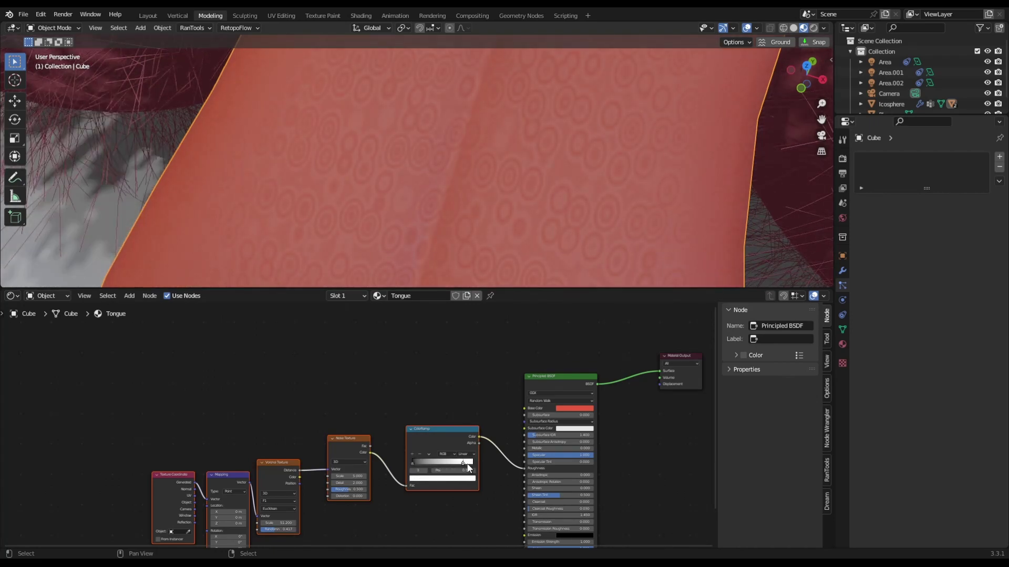
scroll(497, 200, down, 6)
middle_drag(497, 200, 470, 265)
scroll(468, 219, down, 2)
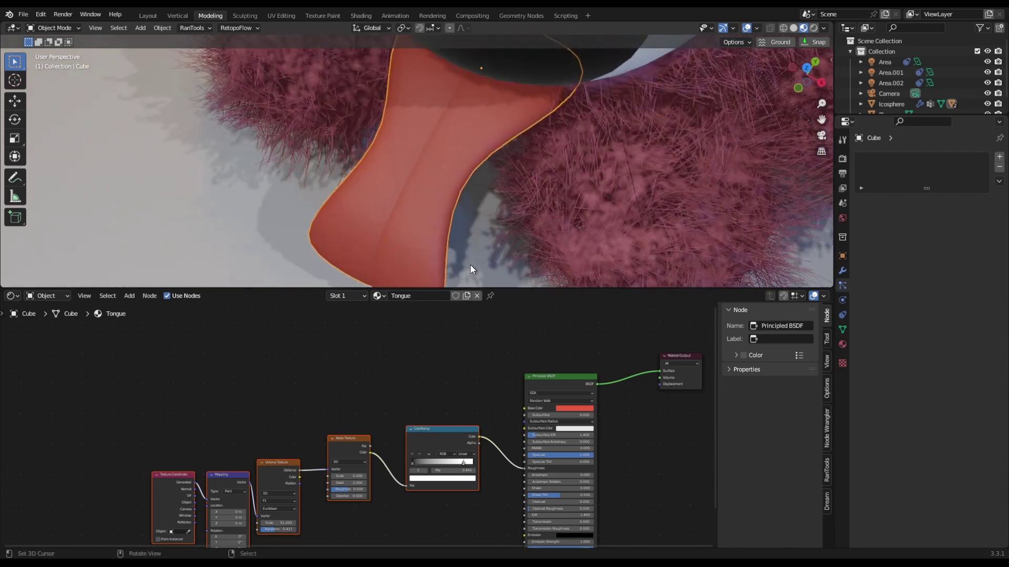
scroll(496, 216, up, 4)
middle_drag(496, 215, 417, 168)
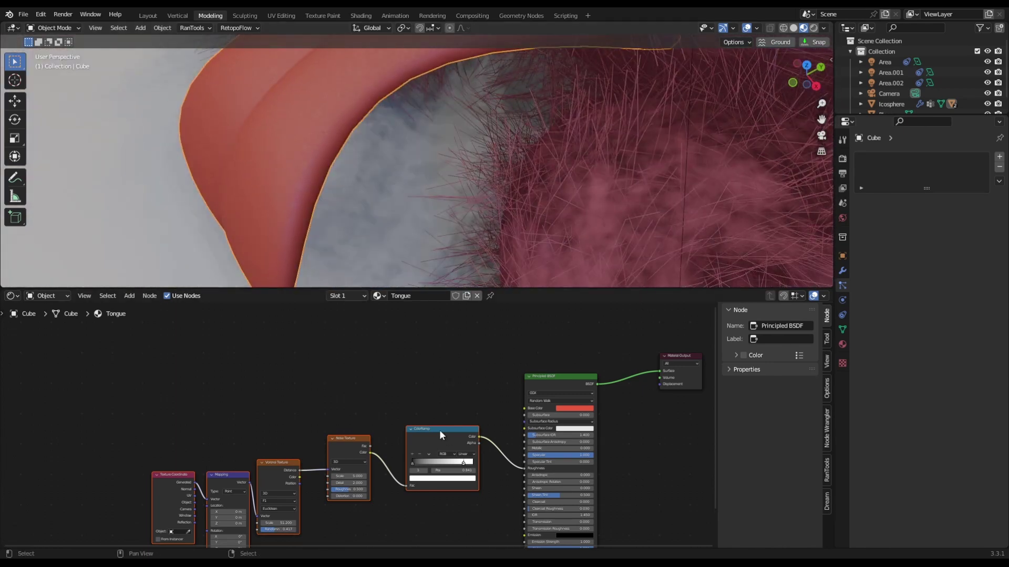
Shift the texture nodes clear of the Principled BSDF and add a Bump node between the ColorRamp and the shader.
drag(439, 430, 307, 368)
key(shift+a)
mouse_move(423, 495)
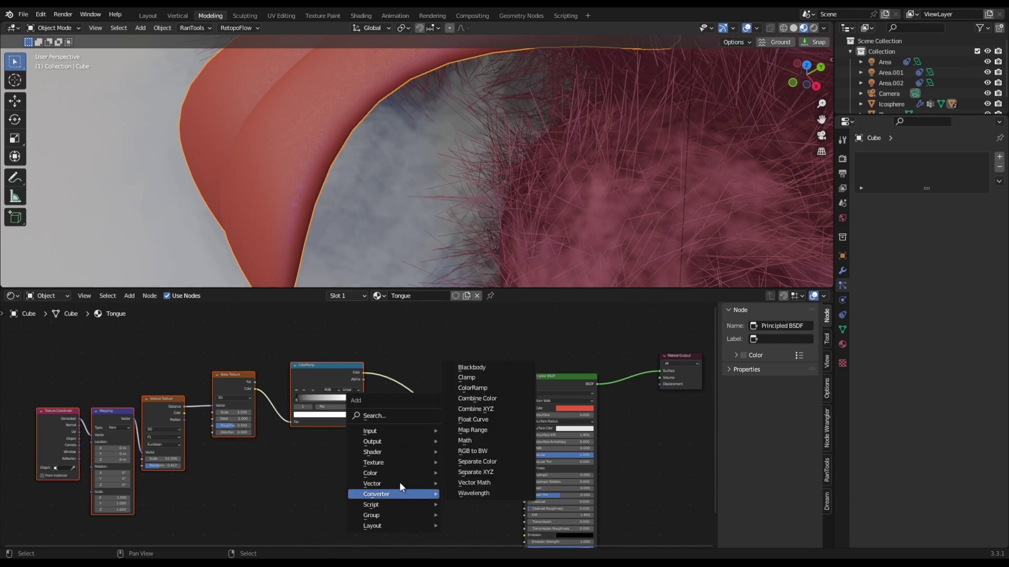
mouse_move(399, 484)
click(473, 400)
click(436, 491)
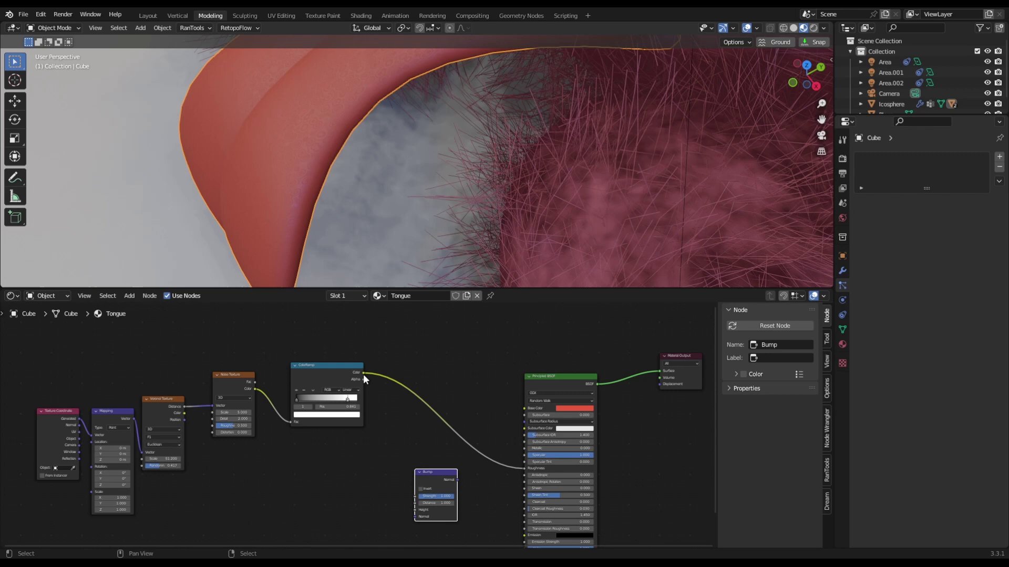
Link the ColorRamp's color to the Bump's Height and the Bump's output to the Principled BSDF's Normal.
drag(364, 373, 414, 511)
middle_drag(492, 500, 461, 434)
drag(428, 413, 438, 420)
drag(474, 494, 494, 490)
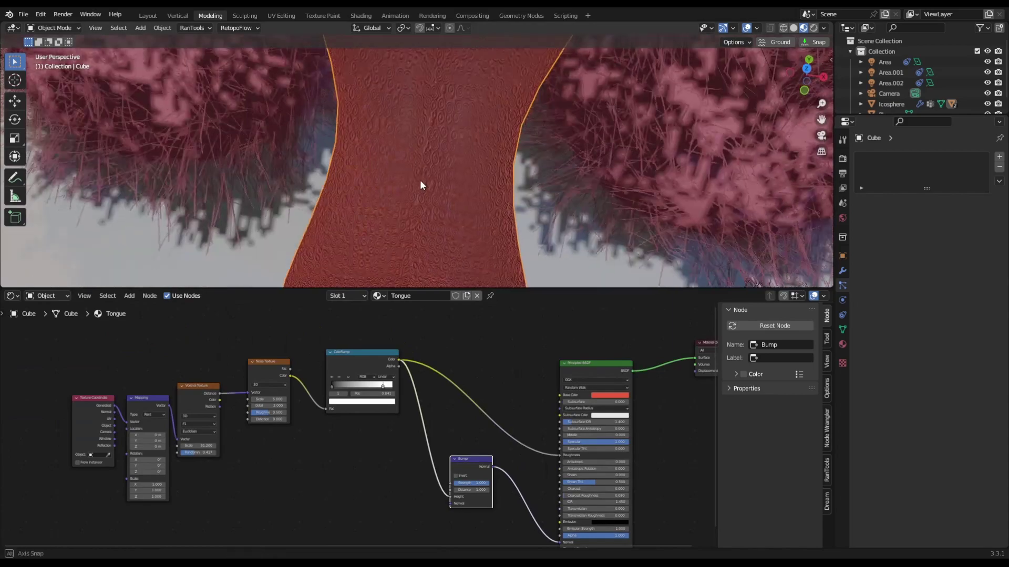
Reduce the Bump node's strength to 0.3 to soften the relief on the tongue.
scroll(409, 138, up, 4)
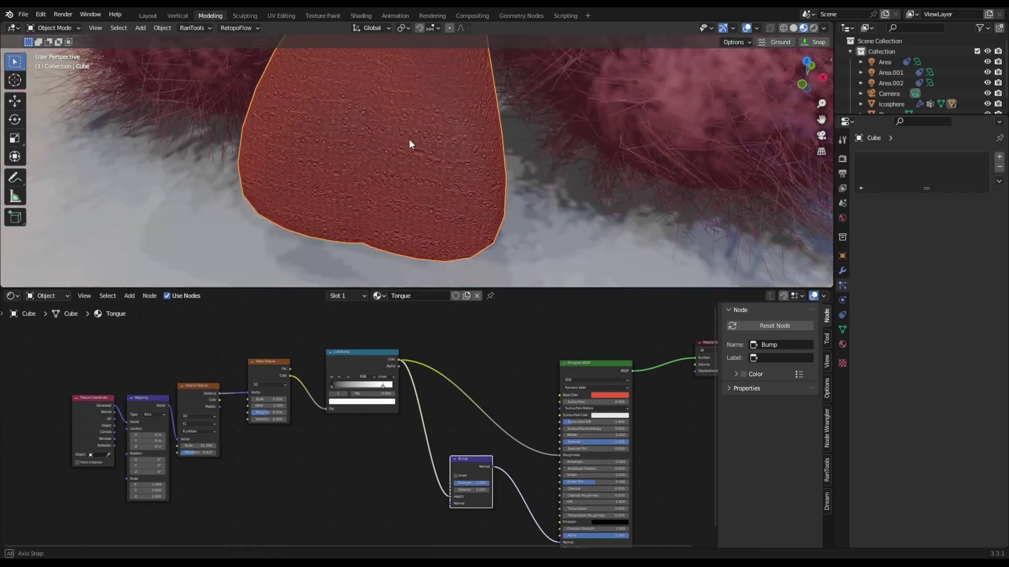
scroll(429, 188, up, 2)
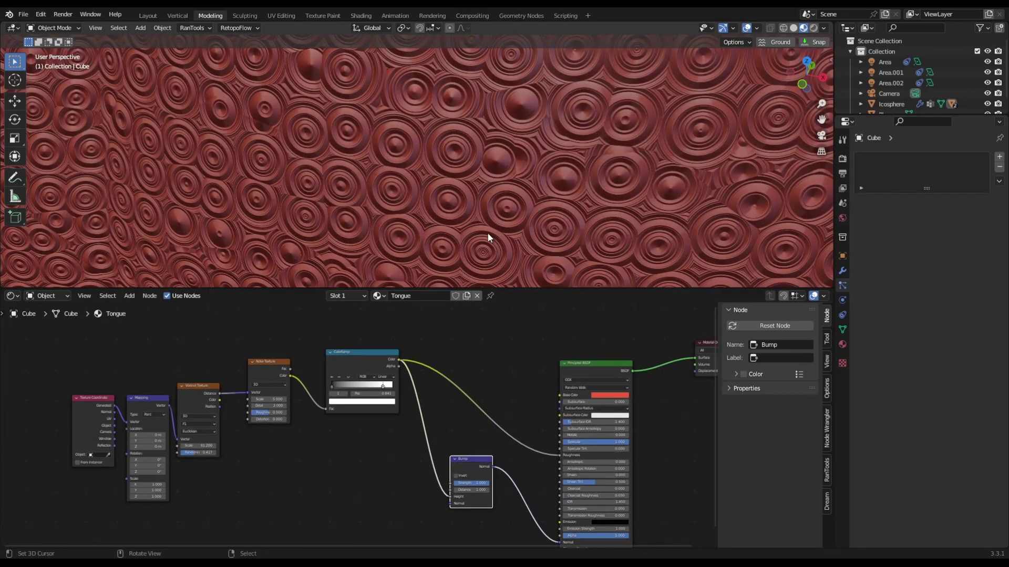
scroll(473, 210, down, 6)
scroll(494, 471, up, 8)
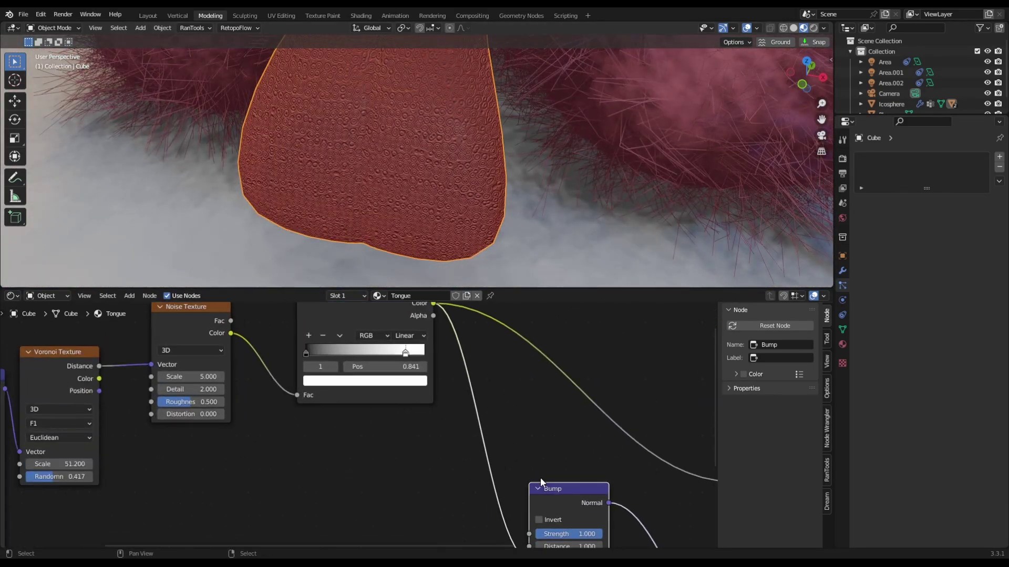
drag(568, 534, 520, 534)
middle_drag(421, 136, 421, 169)
drag(553, 534, 556, 534)
scroll(465, 193, down, 5)
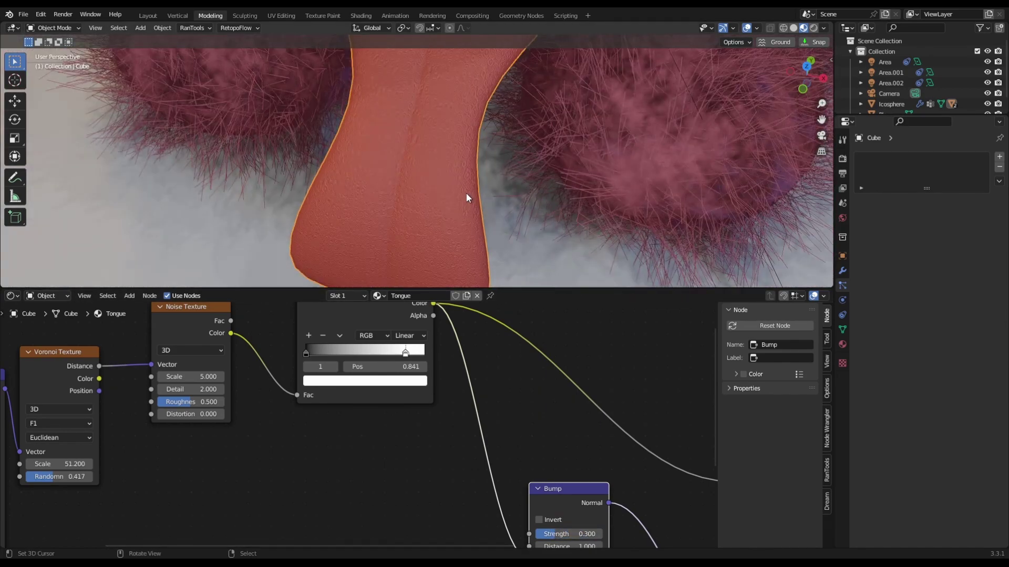
Invert the ColorRamp's gradient, placing the white stop at 0.105 and the black stop at 0.586.
middle_drag(465, 193, 454, 165)
scroll(456, 172, up, 5)
scroll(457, 172, up, 2)
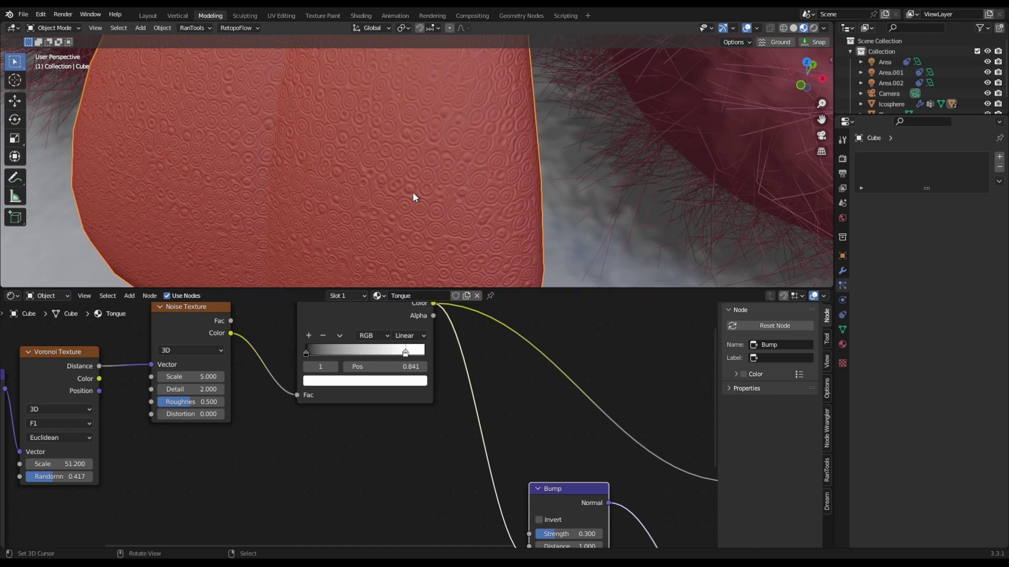
drag(406, 353, 312, 348)
middle_drag(367, 181, 411, 156)
scroll(420, 210, up, 3)
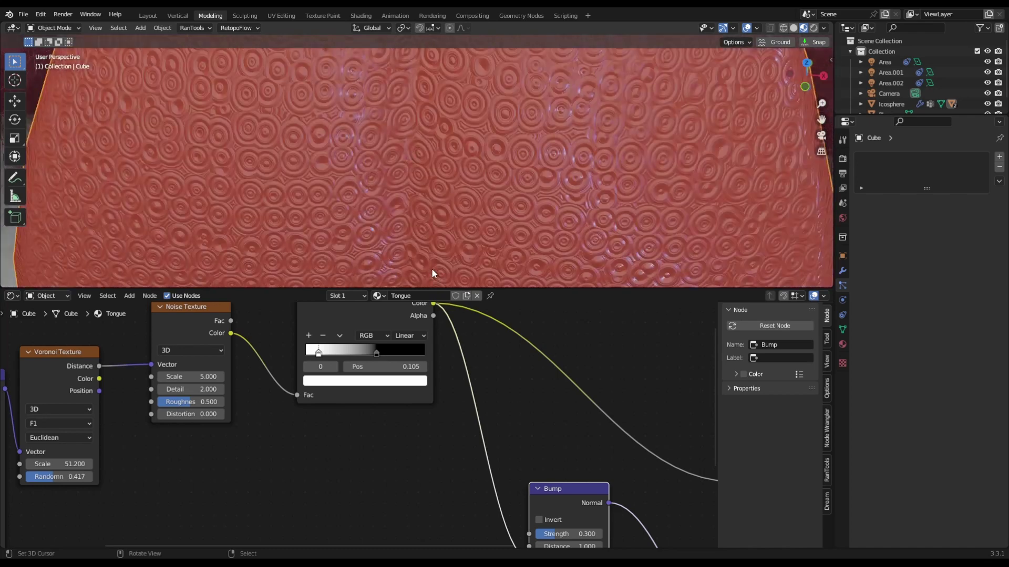
mouse_move(378, 352)
mouse_down()
mouse_move(366, 352)
mouse_move(376, 352)
mouse_up()
Lower the Noise Texture's scale to 0.3 to turn the fine rings into larger bumps.
scroll(504, 136, down, 5)
scroll(486, 135, down, 4)
mouse_move(500, 154)
middle_down()
mouse_move(486, 134)
mouse_move(486, 160)
middle_up()
scroll(484, 145, up, 8)
scroll(486, 164, up, 4)
scroll(232, 389, up, 1)
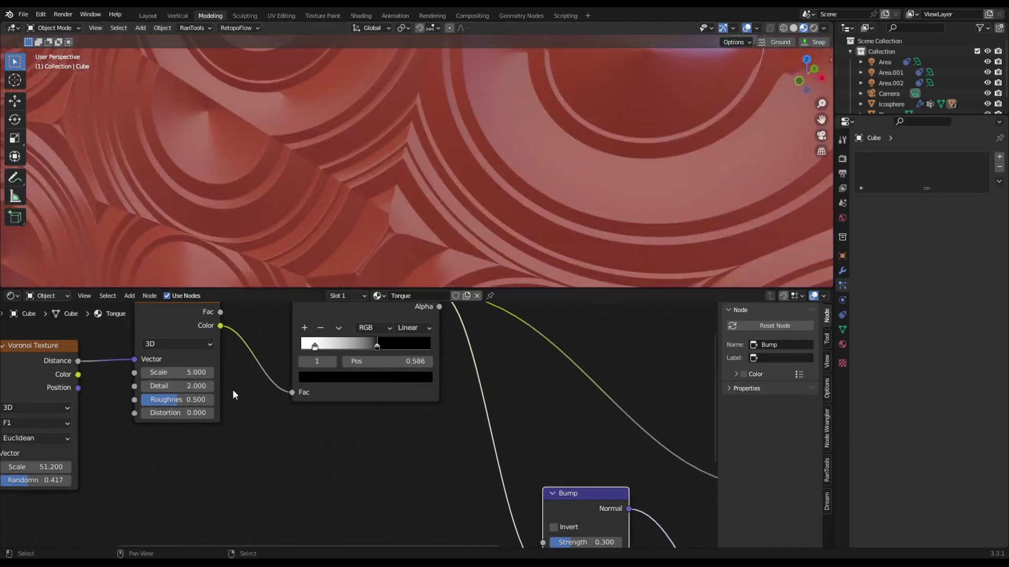
middle_drag(264, 421, 426, 488)
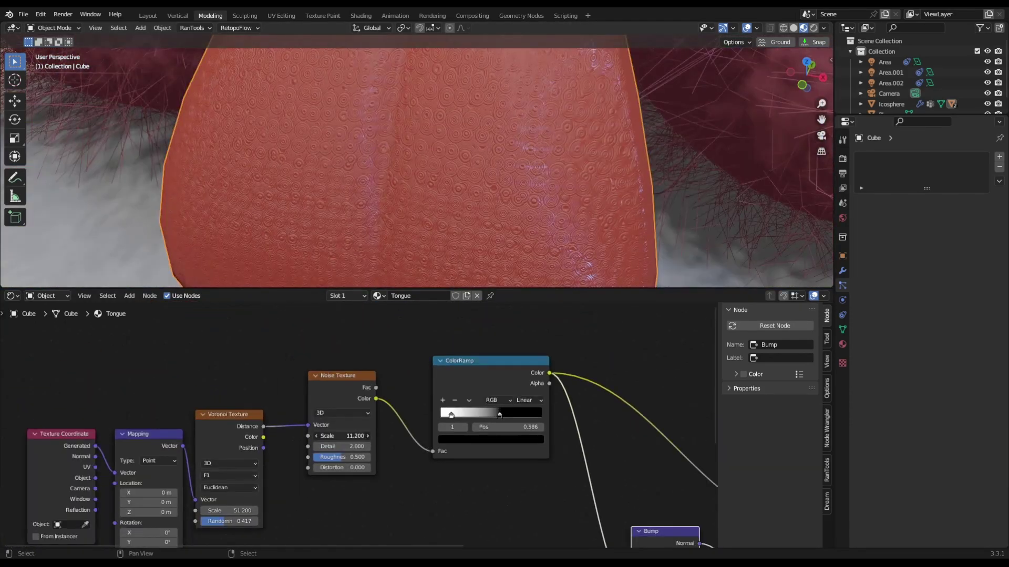
drag(342, 436, 296, 436)
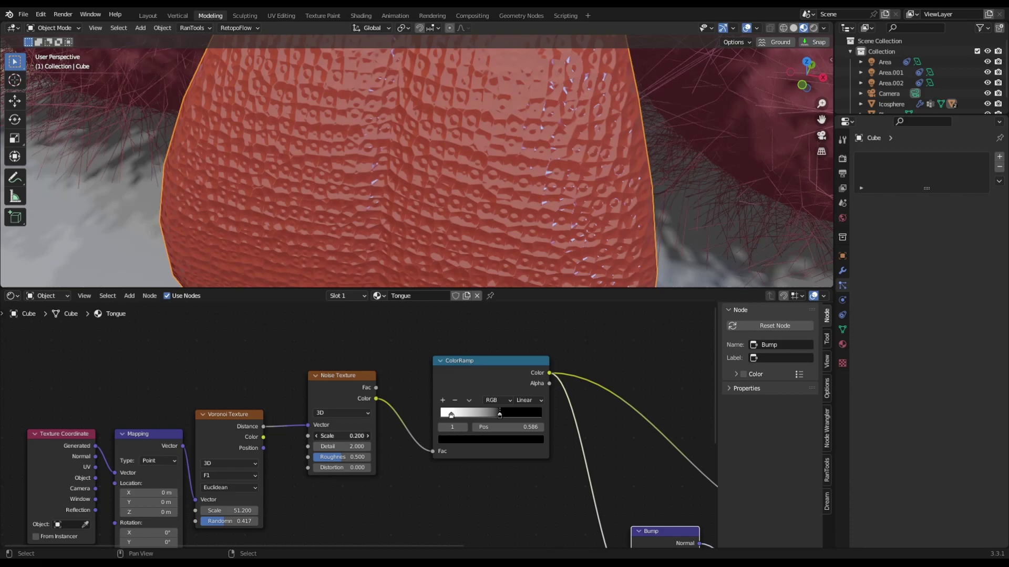
Fine-tune the ColorRamp's stops, setting the white stop to 0.205, and inspect the tongue's bumps from several angles.
scroll(476, 199, down, 3)
middle_drag(476, 200, 472, 169)
scroll(471, 169, up, 4)
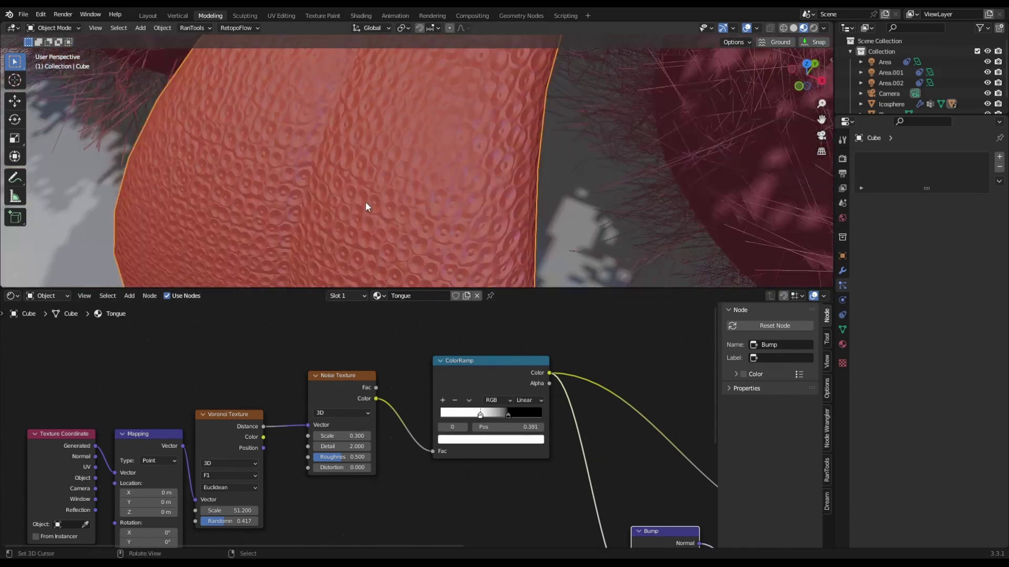
scroll(366, 203, down, 3)
middle_drag(366, 203, 415, 232)
scroll(415, 232, up, 3)
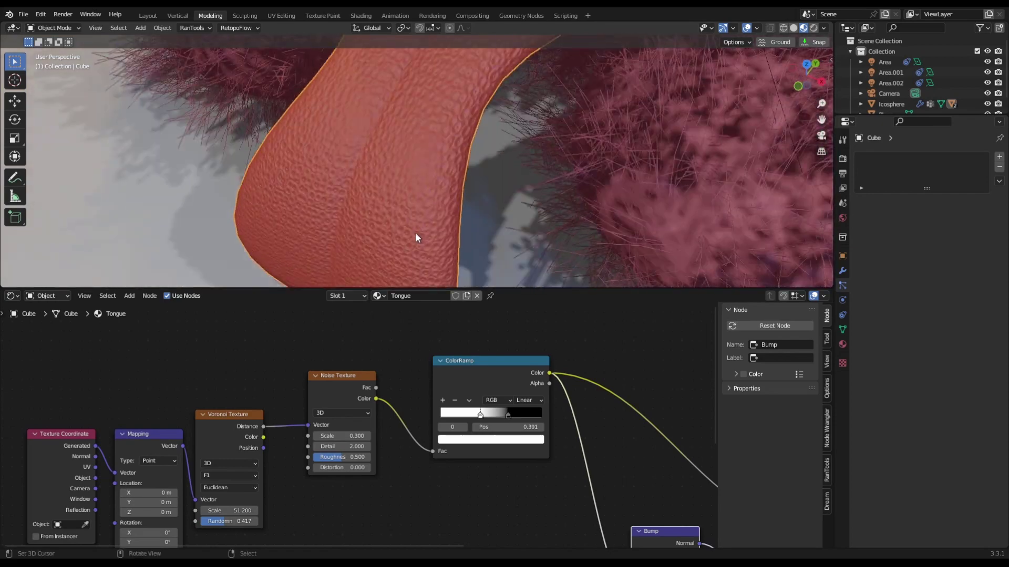
middle_drag(415, 189, 512, 131)
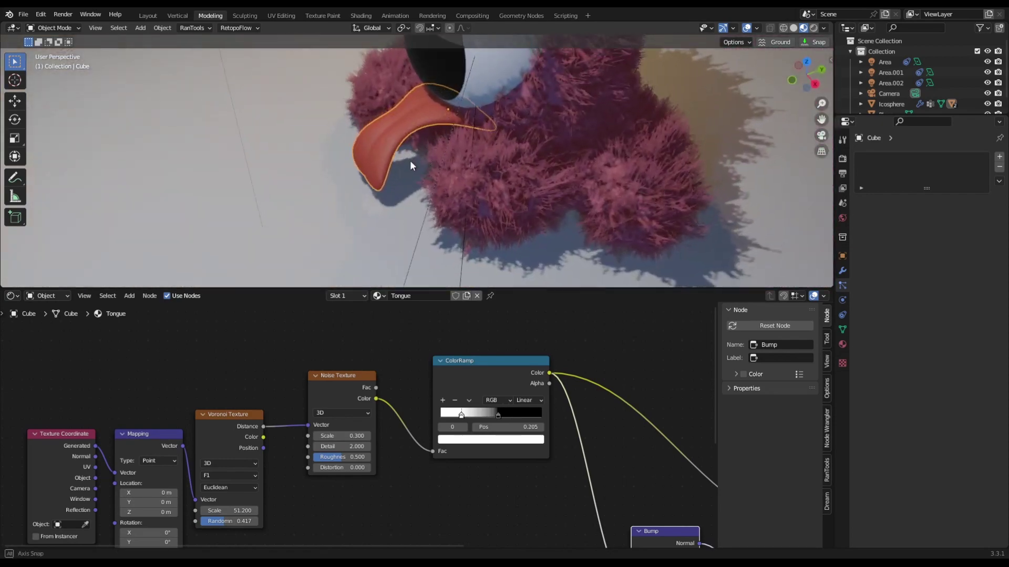
Enlarge the 3D viewport area and render the current frame.
scroll(480, 176, up, 4)
scroll(499, 128, down, 5)
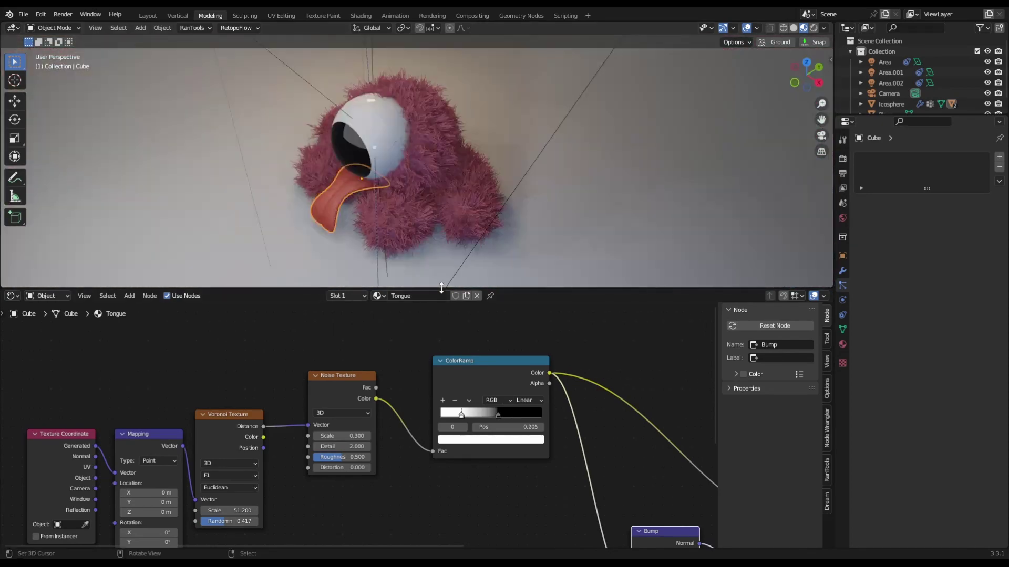
drag(442, 288, 457, 423)
key(F12)
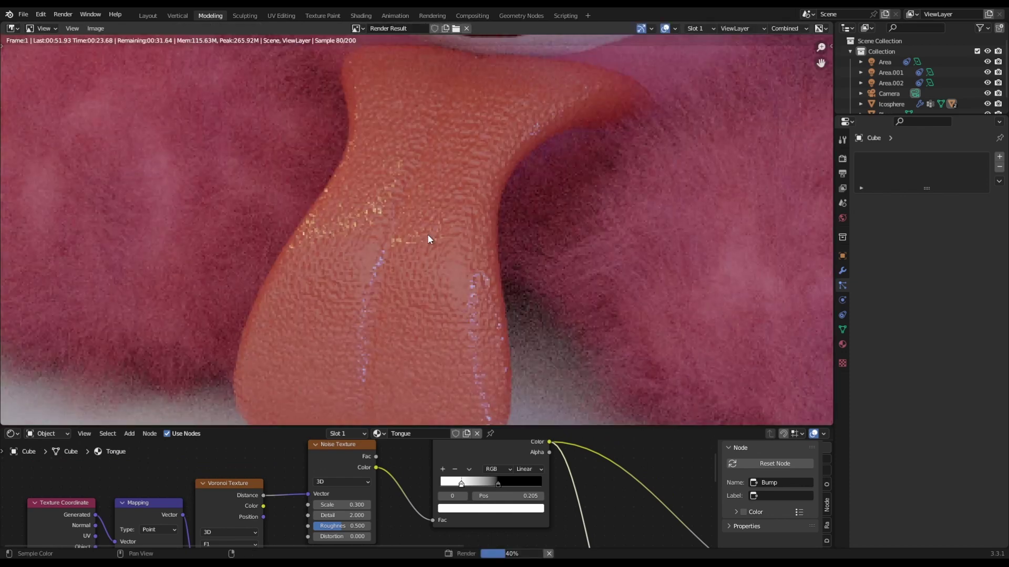
Examine the tongue's surface bumps and highlights in the progressing render, both close up and with the surrounding fur.
scroll(427, 234, down, 6)
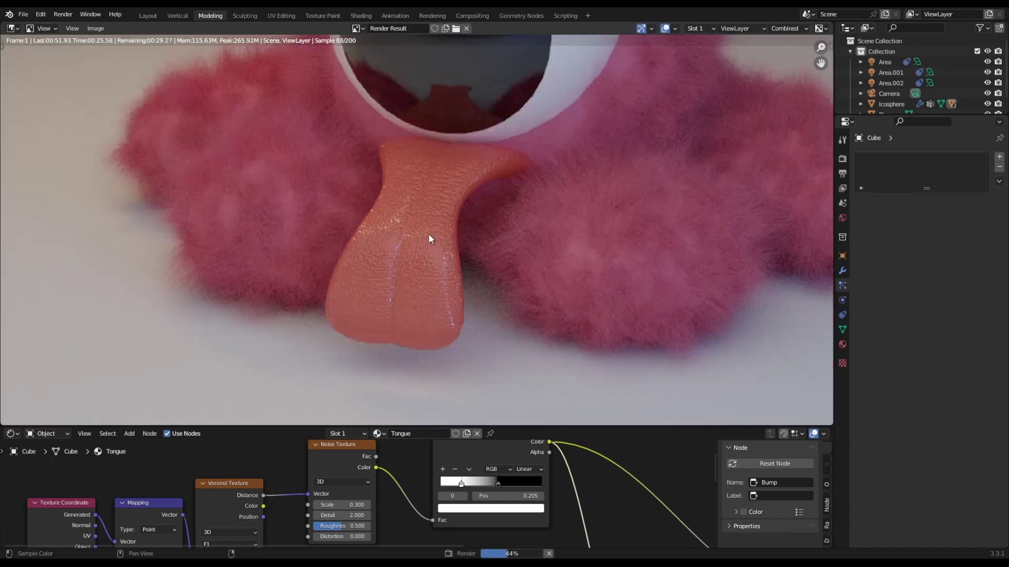
scroll(415, 247, up, 2)
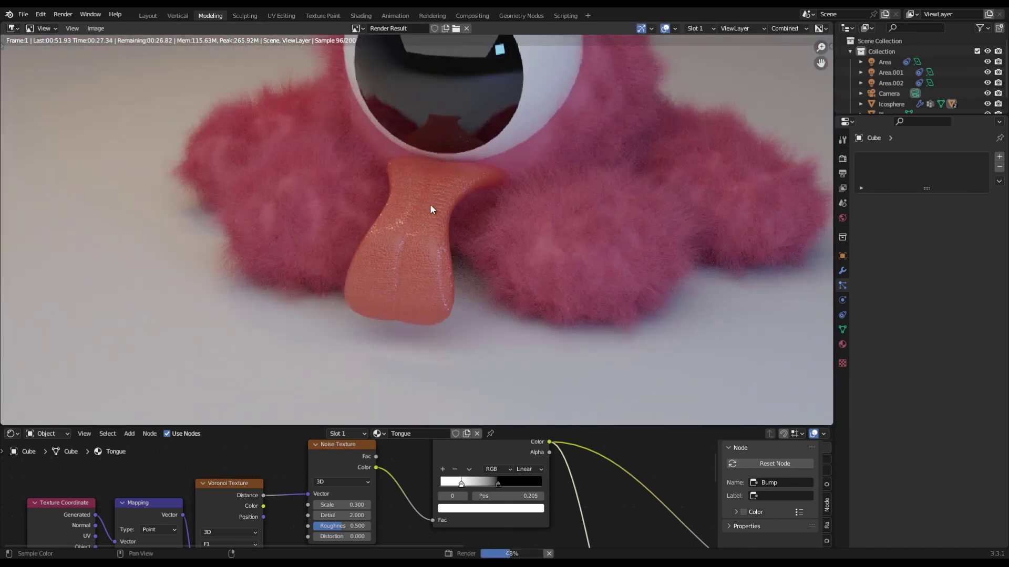
scroll(431, 209, up, 6)
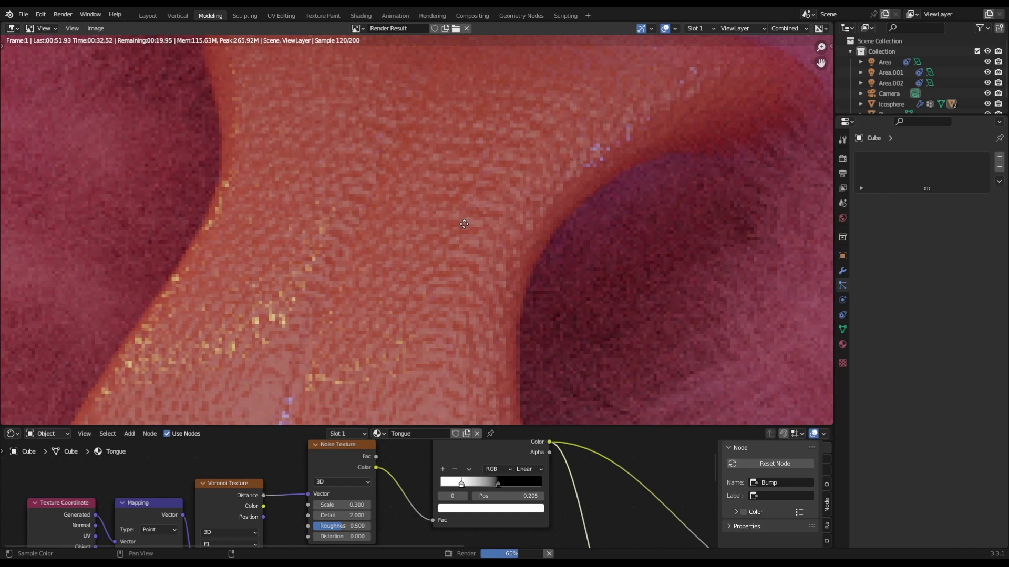
scroll(464, 224, down, 4)
scroll(432, 247, up, 4)
scroll(470, 274, down, 3)
scroll(475, 261, up, 1)
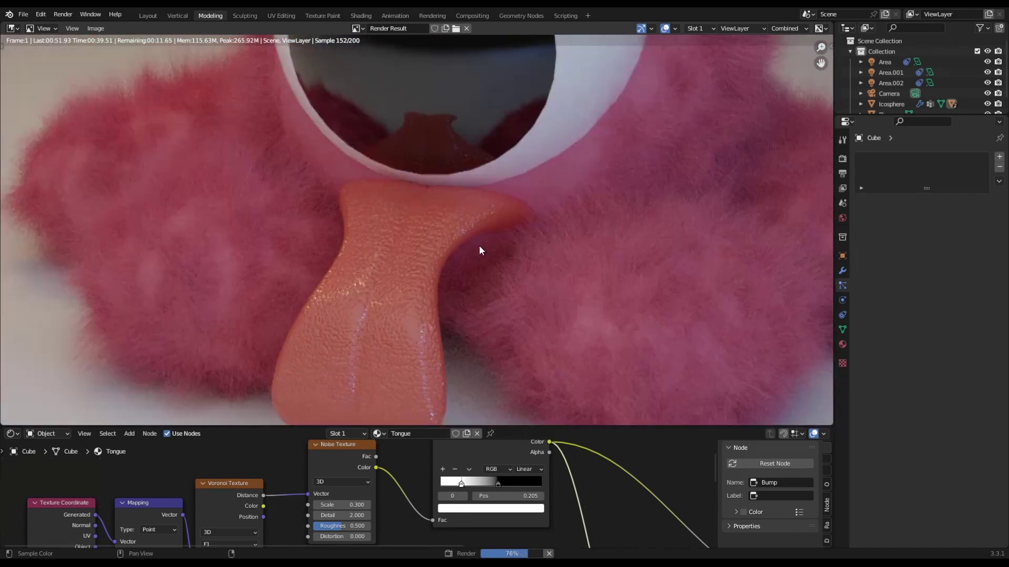
scroll(504, 242, up, 2)
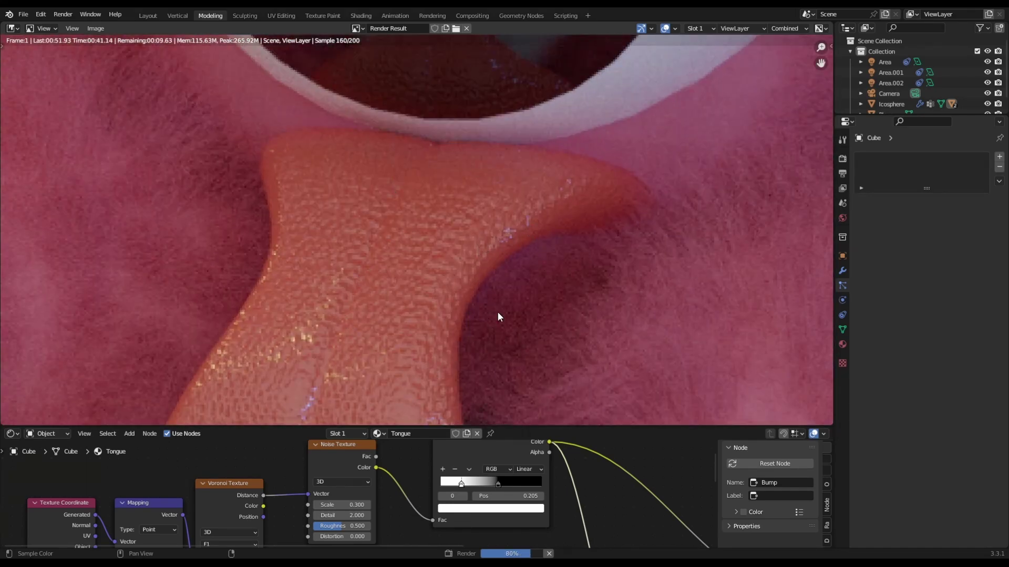
scroll(491, 310, down, 3)
scroll(456, 311, up, 2)
scroll(474, 286, down, 1)
scroll(474, 287, down, 2)
Resize the render area and examine the tongue, feet fur and whole creature as the render finishes.
drag(468, 425, 456, 249)
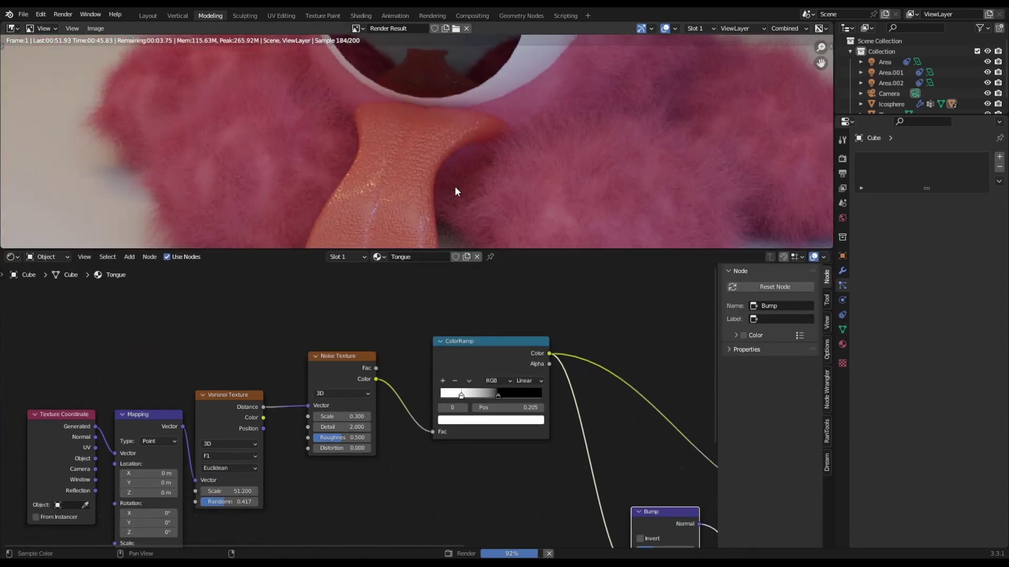
scroll(455, 186, up, 2)
scroll(456, 189, down, 1)
scroll(453, 175, down, 1)
scroll(453, 175, up, 1)
middle_drag(453, 175, 467, 79)
scroll(395, 156, down, 3)
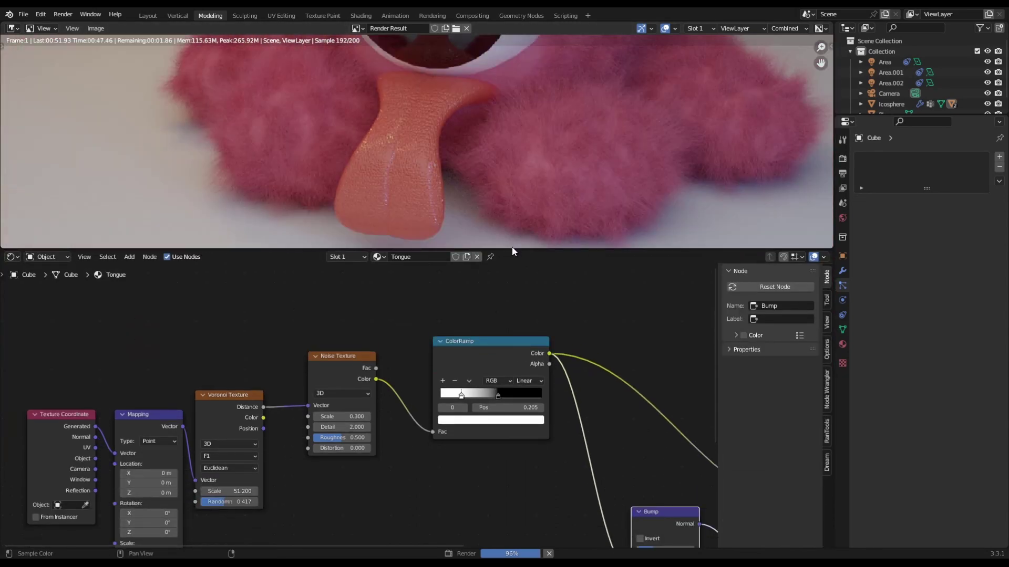
drag(512, 249, 509, 325)
scroll(468, 166, down, 2)
middle_drag(468, 166, 463, 246)
scroll(448, 209, up, 5)
scroll(522, 310, up, 1)
middle_drag(523, 310, 430, 63)
scroll(374, 224, up, 3)
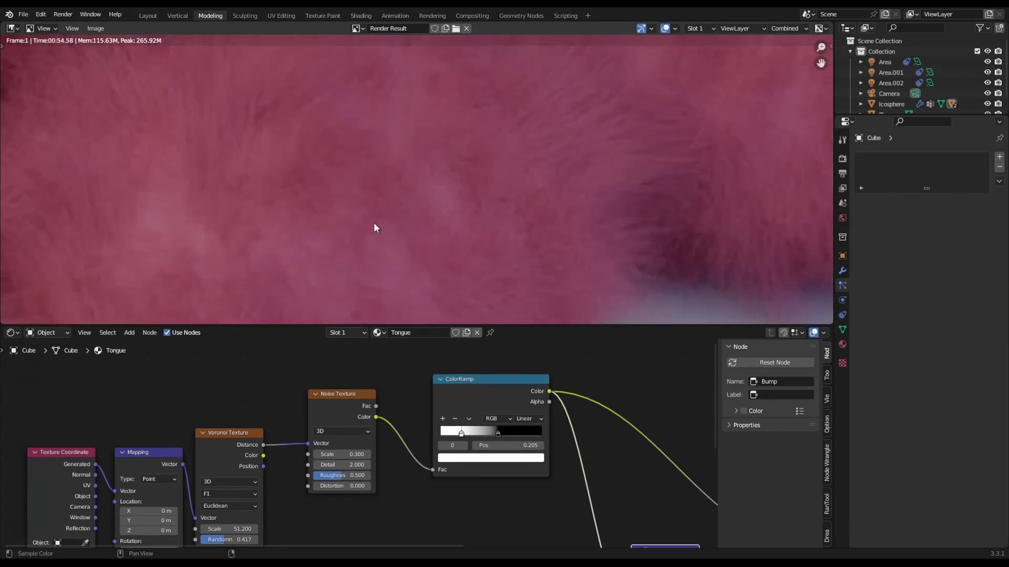
scroll(373, 225, down, 4)
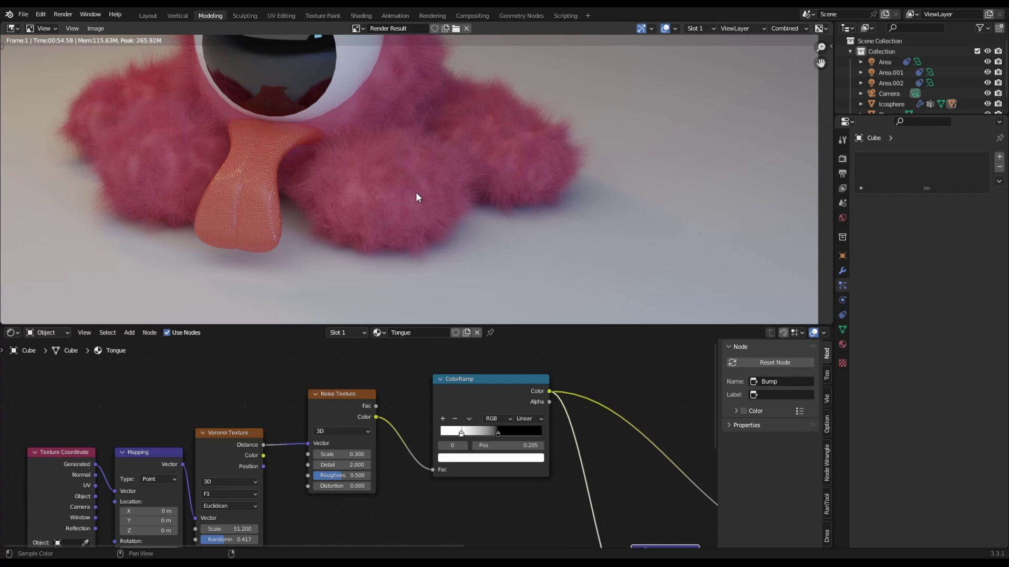
scroll(417, 198, down, 3)
Switch the render area back to the 3D viewport with the creature's tongue in close view.
click(13, 28)
click(68, 51)
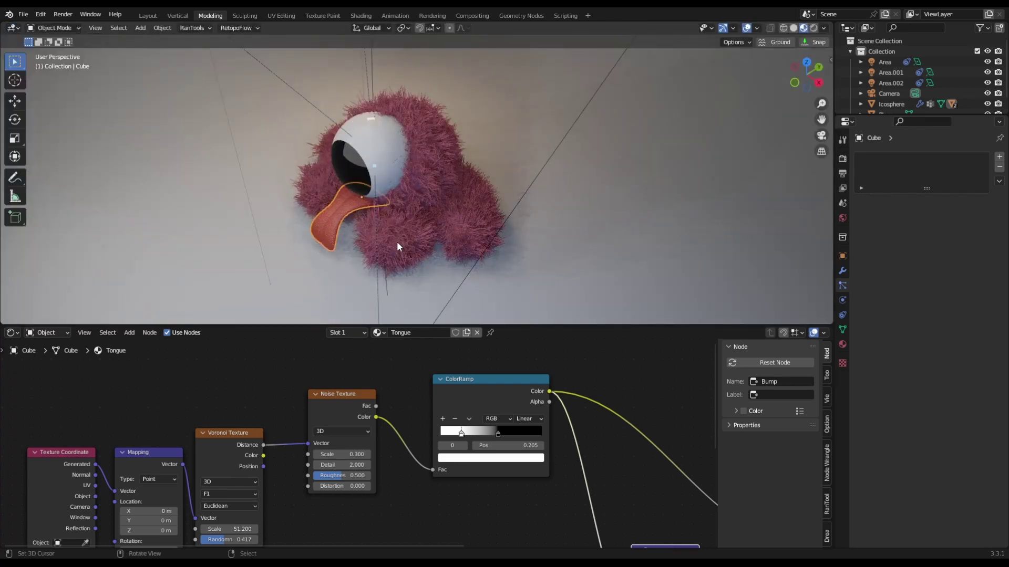
scroll(441, 219, up, 3)
scroll(447, 213, up, 3)
Sample the red Base Color into the tongue shader's Subsurface Color and set Subsurface to 1.000.
middle_drag(388, 453, 436, 396)
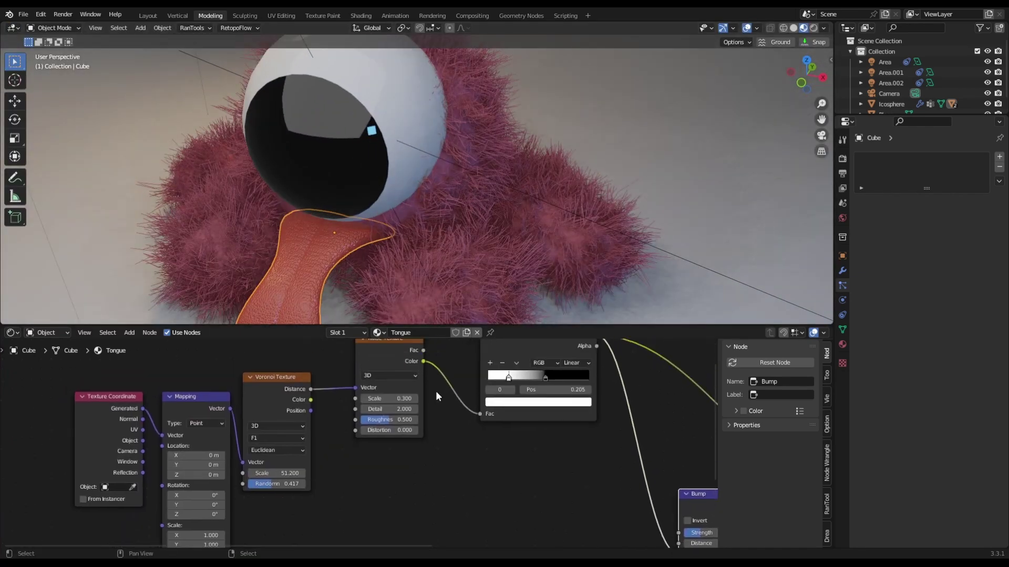
scroll(436, 391, down, 4)
middle_drag(667, 418, 310, 483)
scroll(336, 443, up, 7)
scroll(486, 492, up, 2)
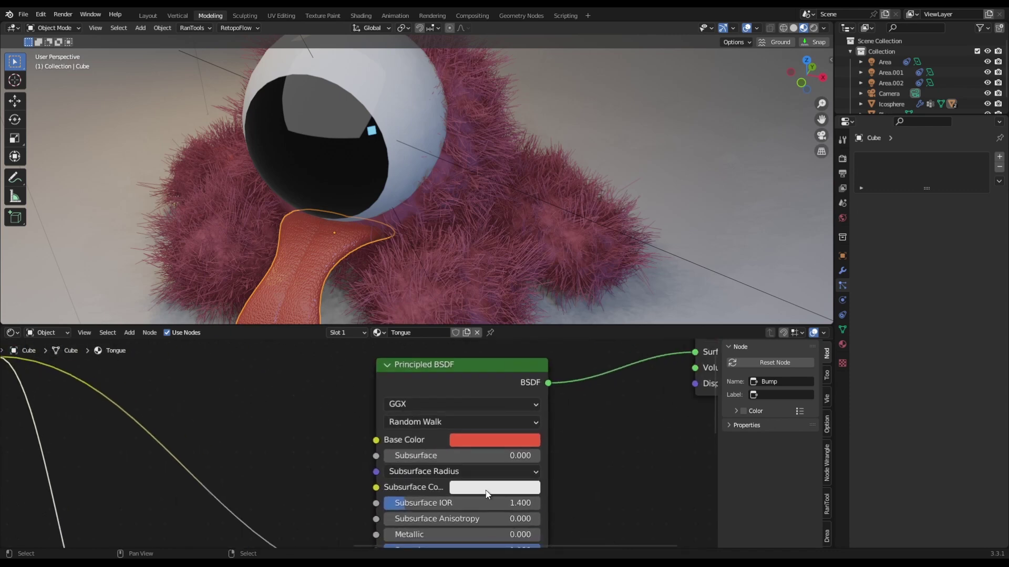
click(503, 485)
click(573, 424)
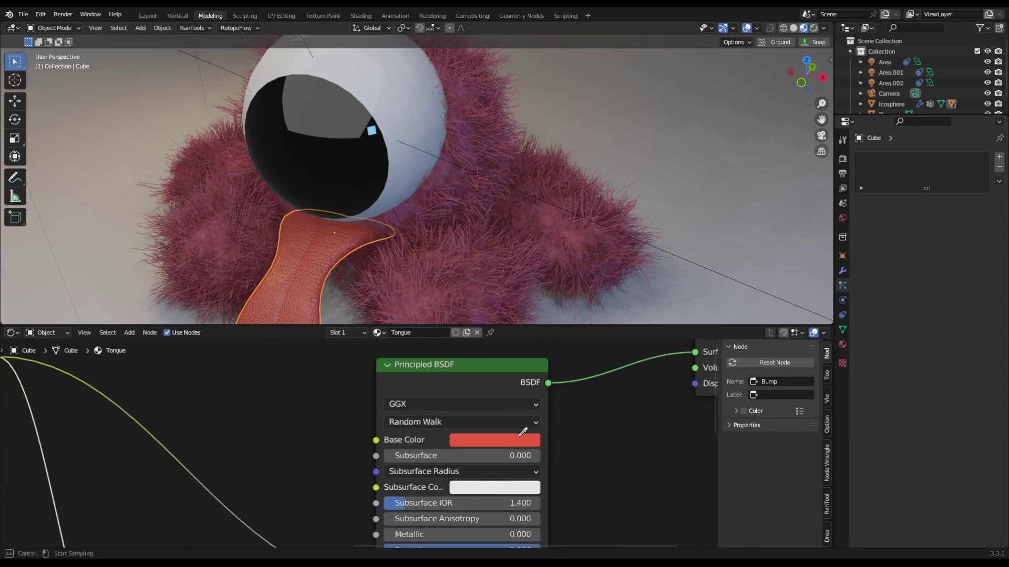
click(505, 440)
drag(462, 456, 538, 459)
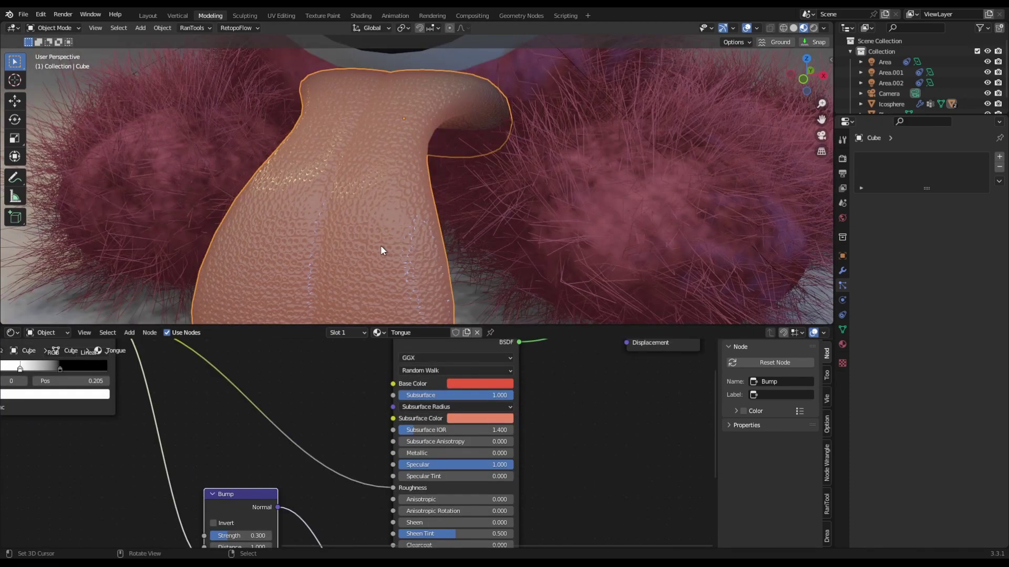
Inspect the tongue's surface relief and shading in the viewport from several angles and distances.
middle_drag(381, 245, 450, 216)
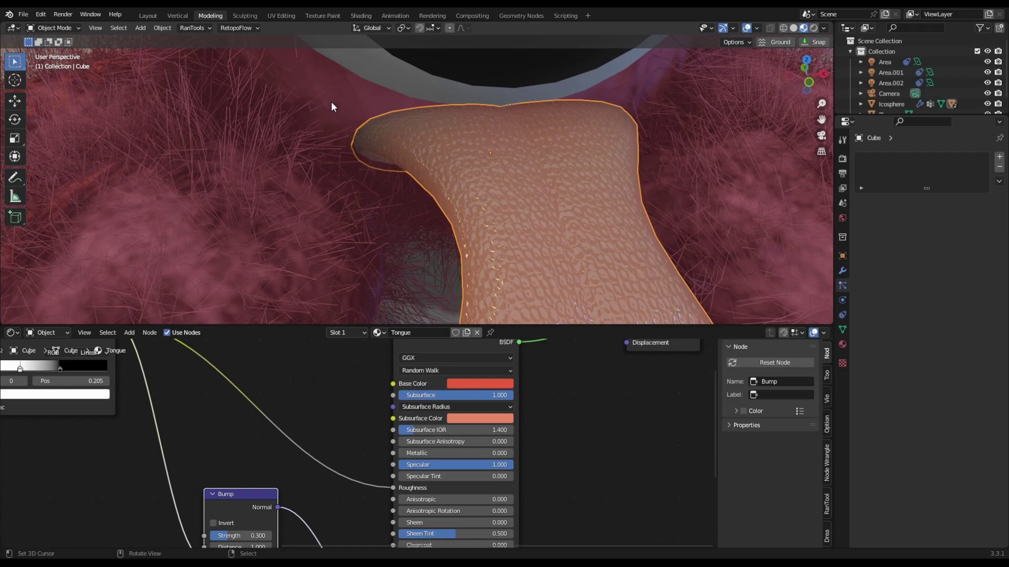
middle_drag(431, 182, 417, 232)
scroll(445, 205, up, 3)
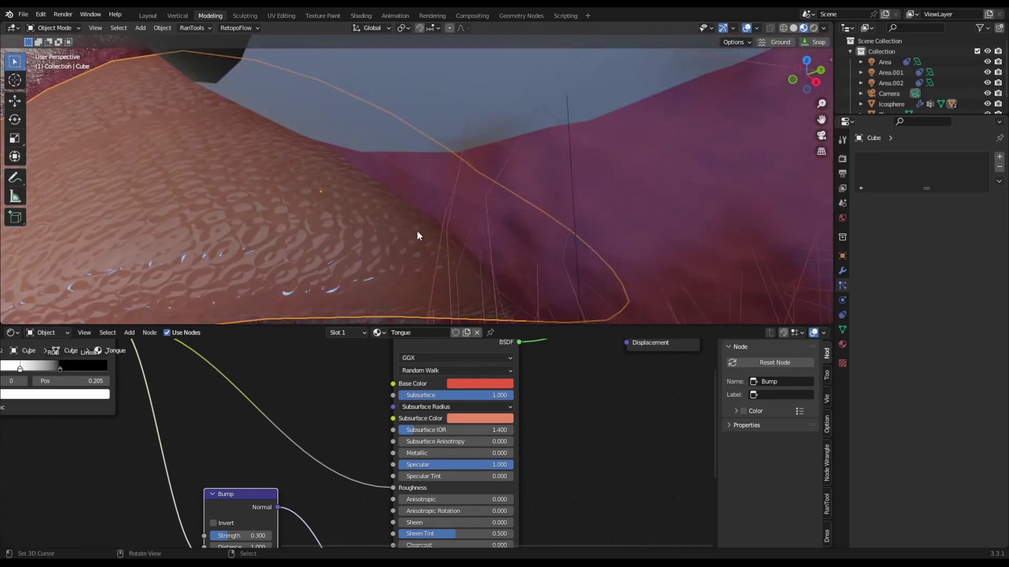
middle_drag(359, 260, 464, 163)
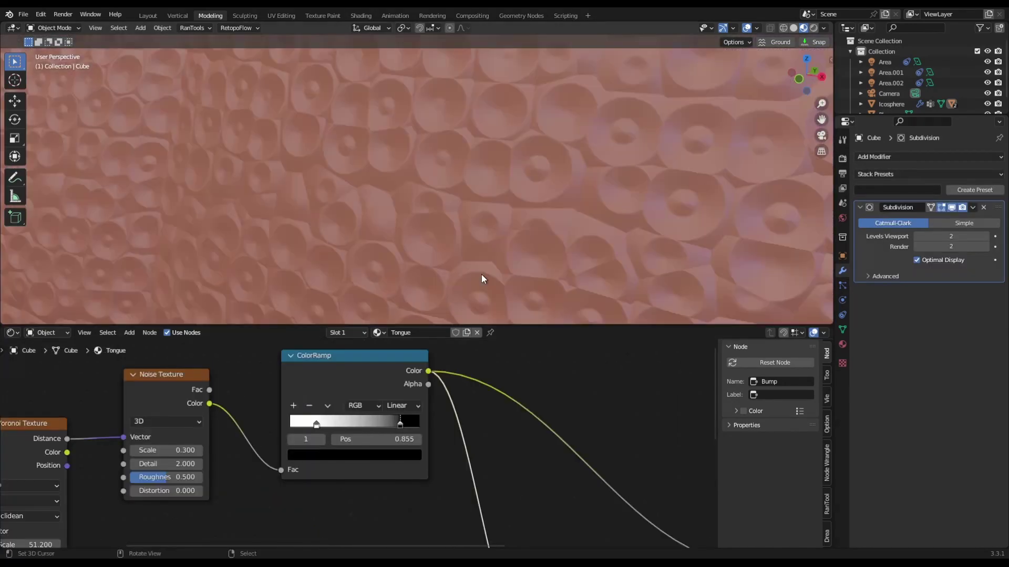
scroll(481, 274, down, 8)
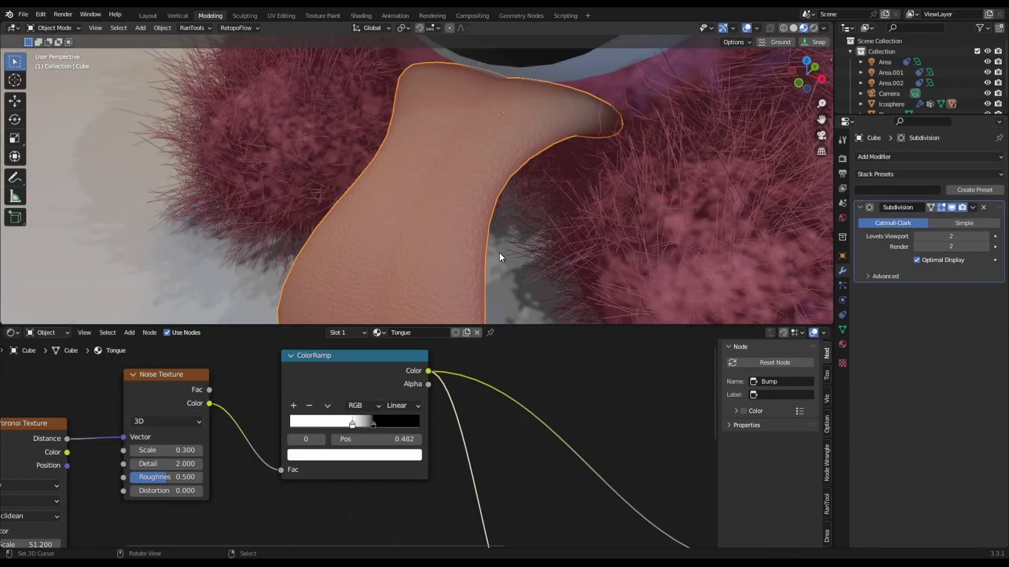
scroll(501, 250, down, 3)
middle_drag(504, 244, 483, 239)
scroll(537, 204, up, 6)
scroll(527, 228, up, 3)
scroll(526, 227, down, 8)
Set the hair particle system's emission number on the creature's body to 10000.
click(523, 213)
scroll(481, 235, up, 1)
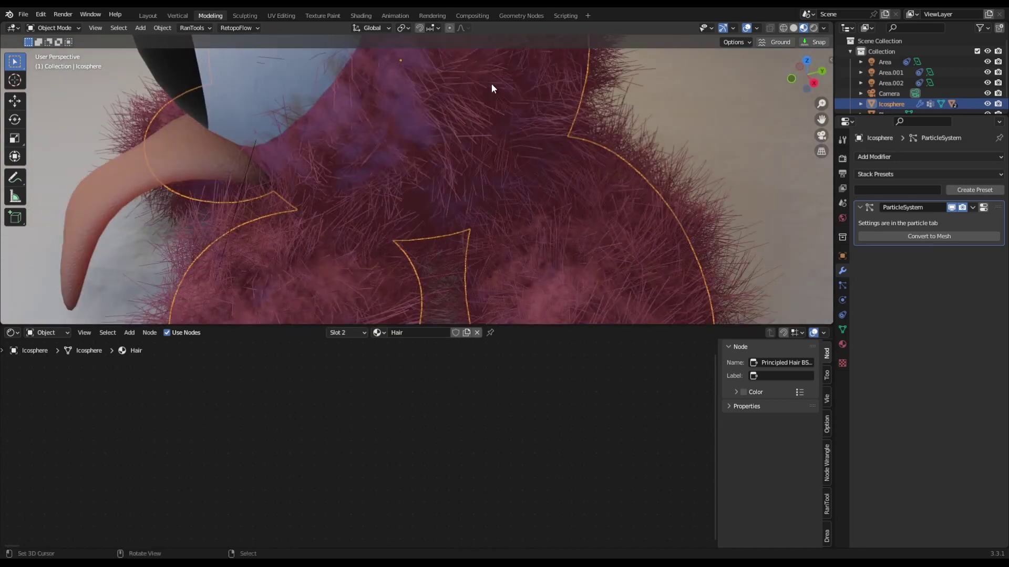
click(842, 286)
click(939, 198)
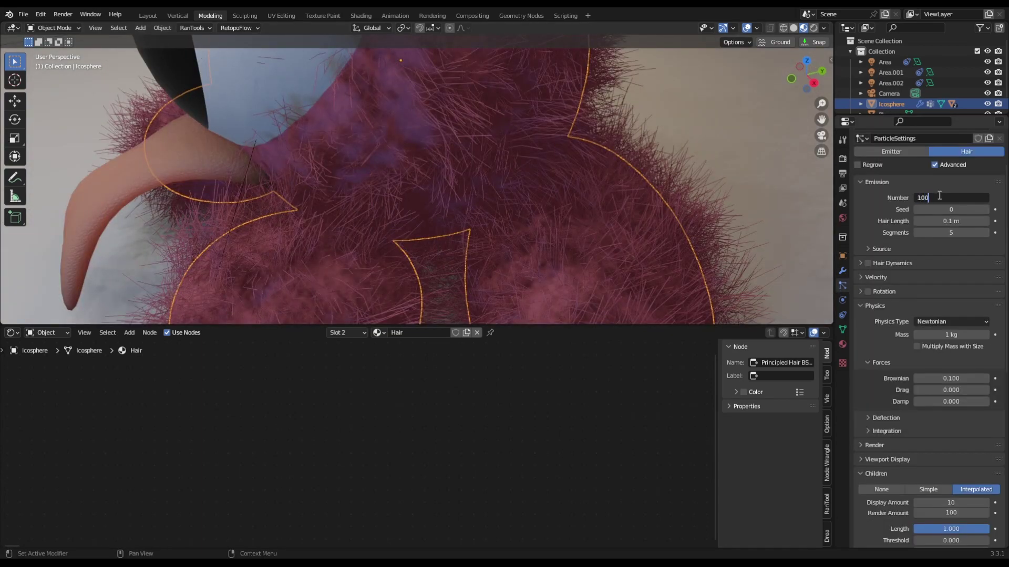
key(Return)
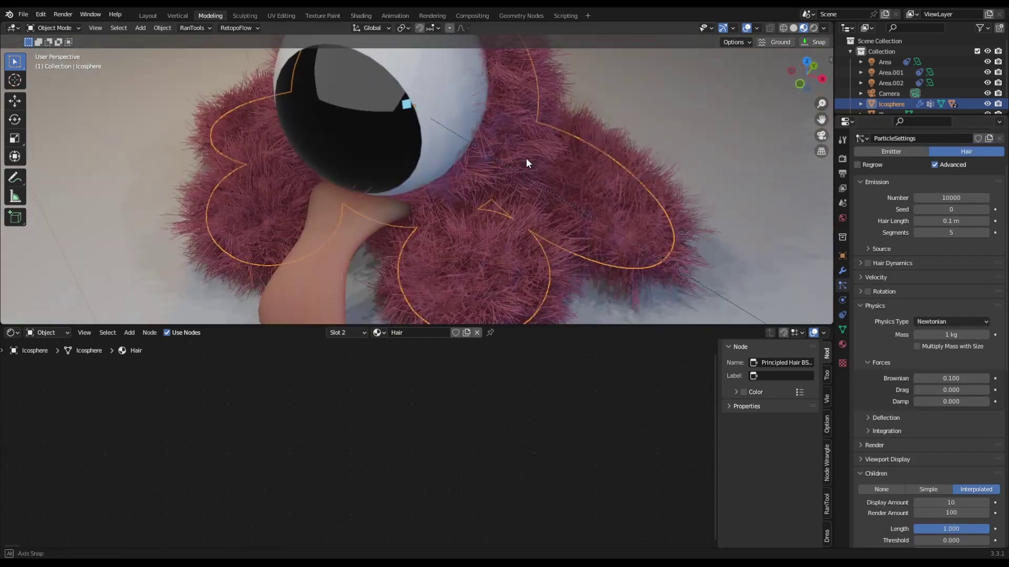
Save the file, render the frame to check the creature's fur and tongue, and return to the 3D viewport.
key(ctrl+s)
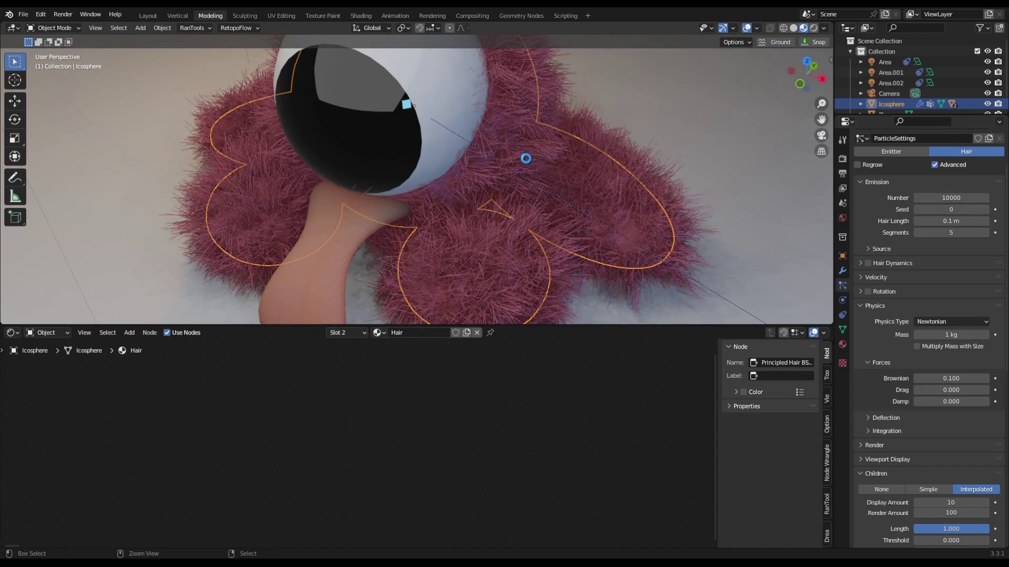
key(F12)
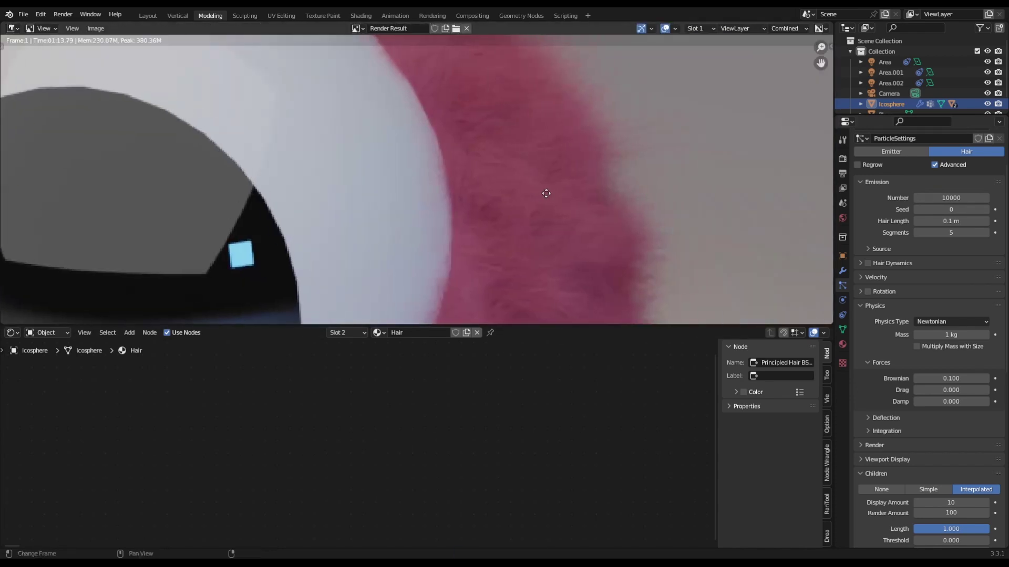
scroll(549, 178, down, 6)
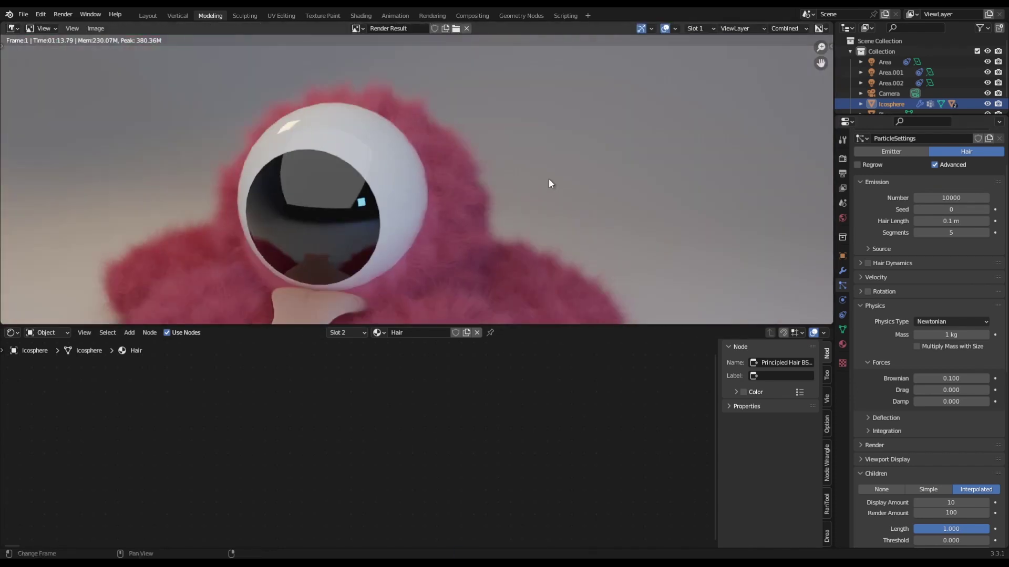
middle_drag(514, 144, 477, 206)
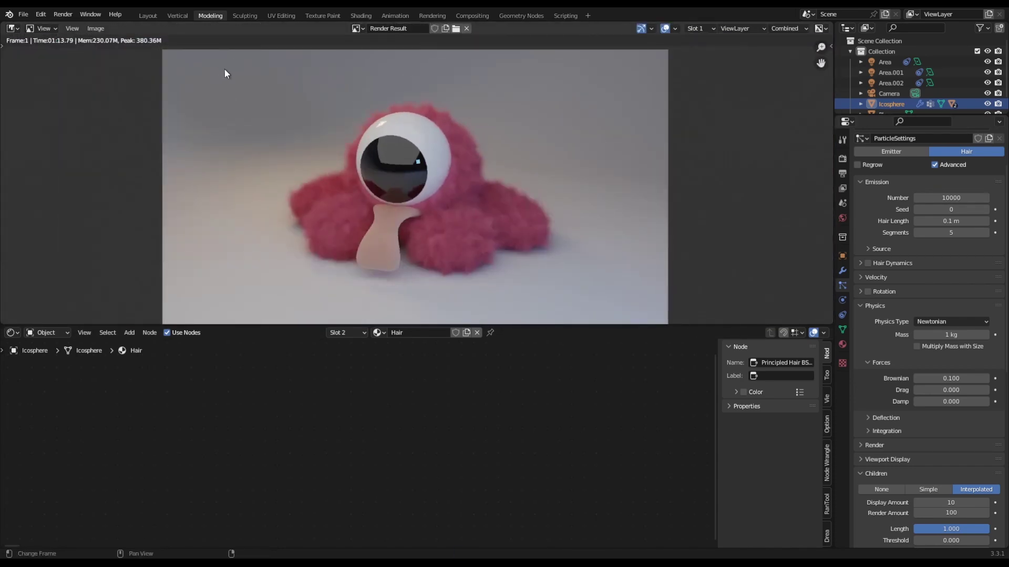
click(16, 28)
click(36, 58)
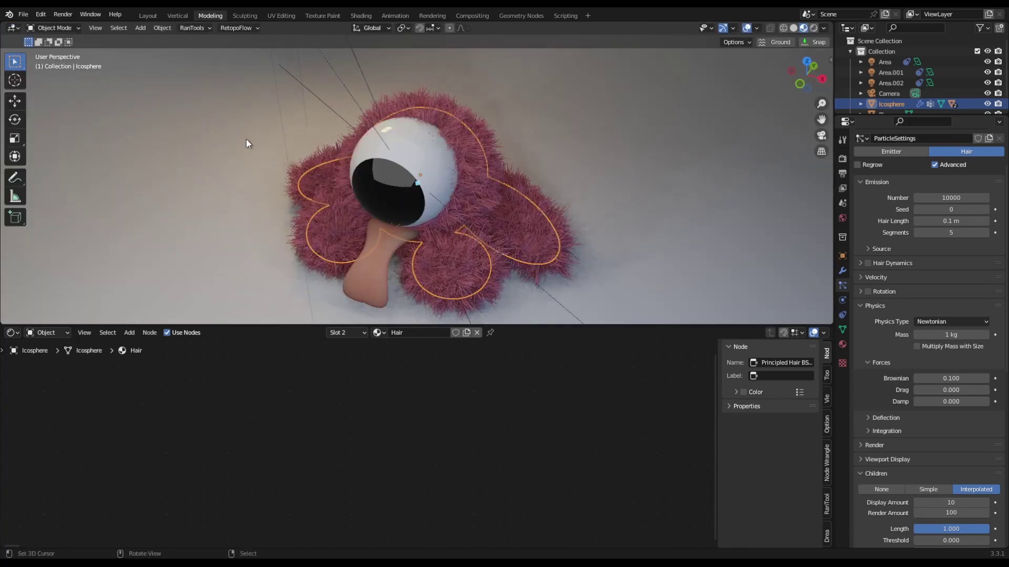
Duplicate the eyeball's mesh in place in Edit Mode and scale the copy up to about 1.034.
scroll(433, 208, up, 5)
click(432, 208)
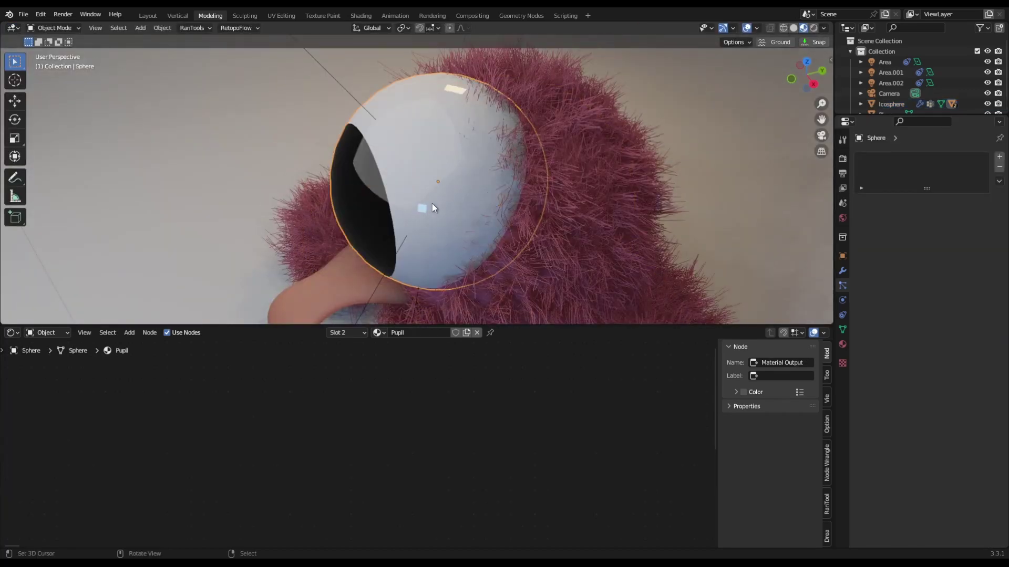
key(Tab)
middle_drag(432, 203, 526, 196)
key(shift+d)
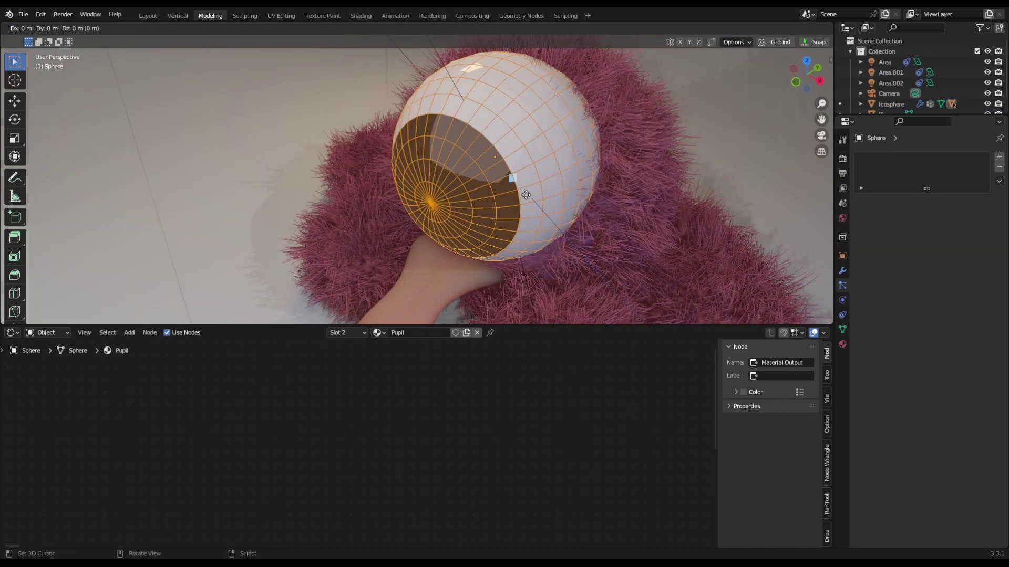
right_click(526, 195)
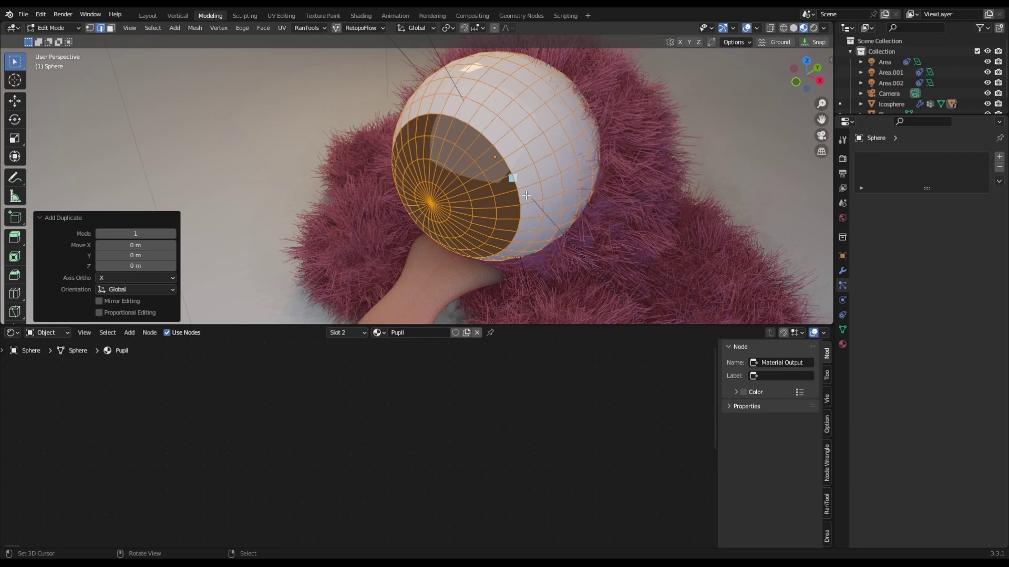
key(s)
click(529, 195)
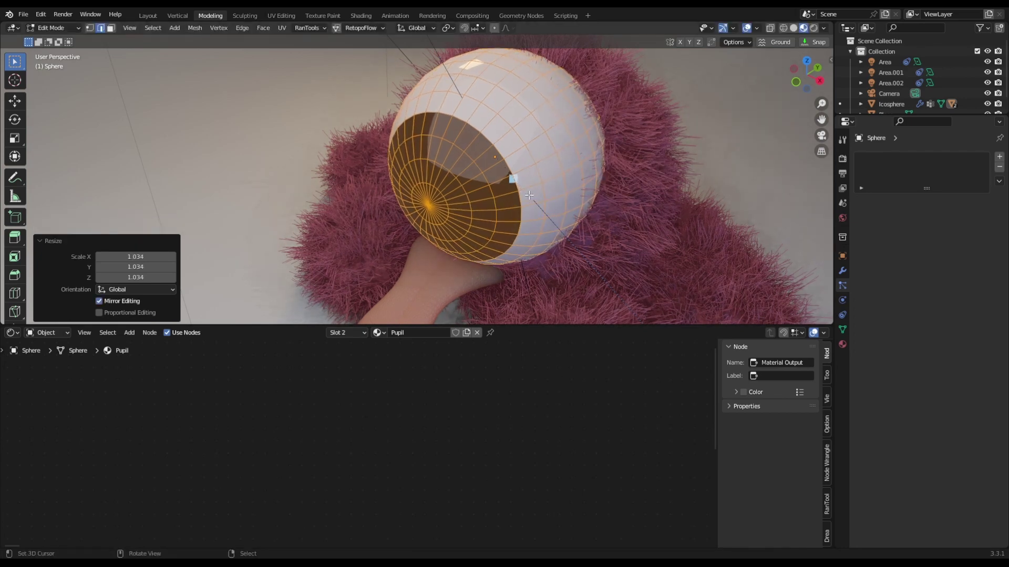
Rotate the duplicated eyeball mesh 90° about the Z axis.
key(r)
key(9)
key(0)
key(Return)
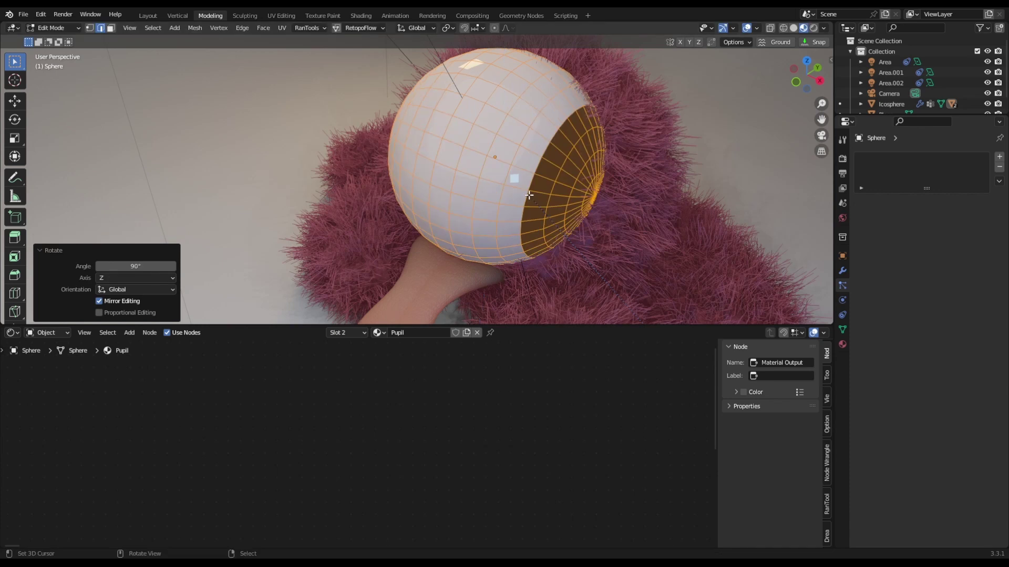
Separate the duplicated eyeball mesh into its own object and select that object in Object Mode.
key(p)
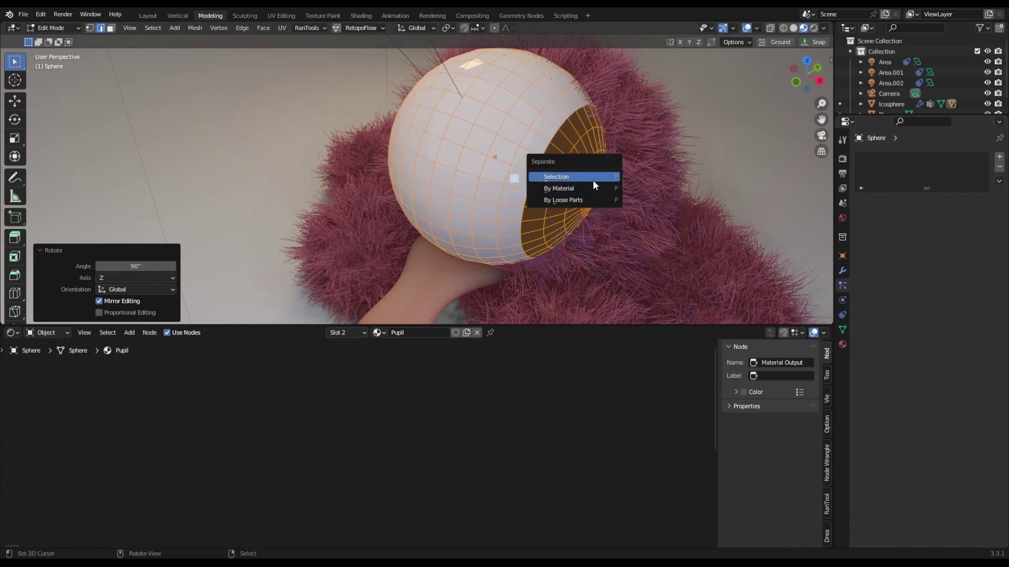
click(593, 179)
key(Tab)
click(563, 159)
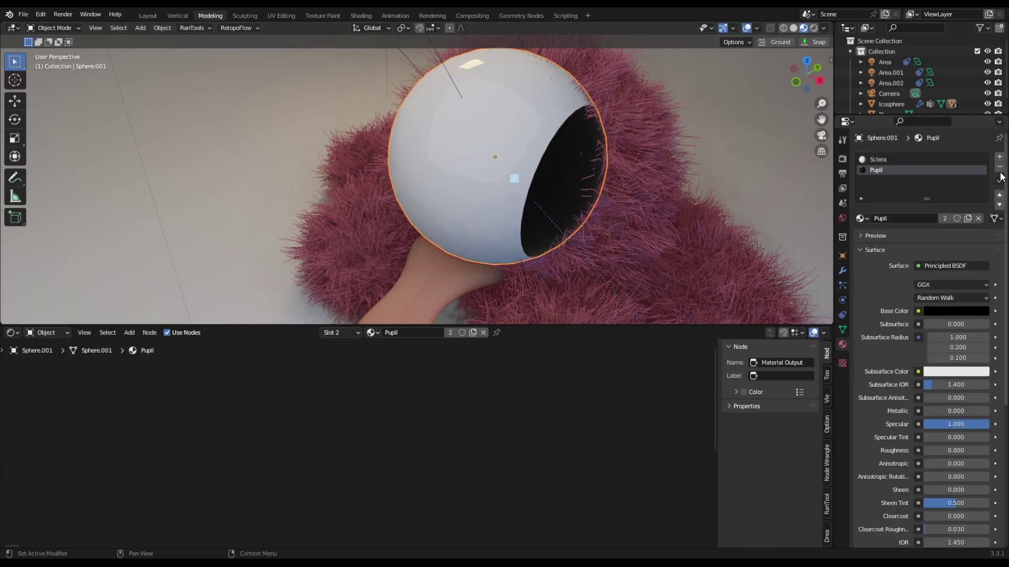
Remove the Pupil material slot from the outer eye shell and assign it the Skin material.
click(1000, 167)
click(862, 201)
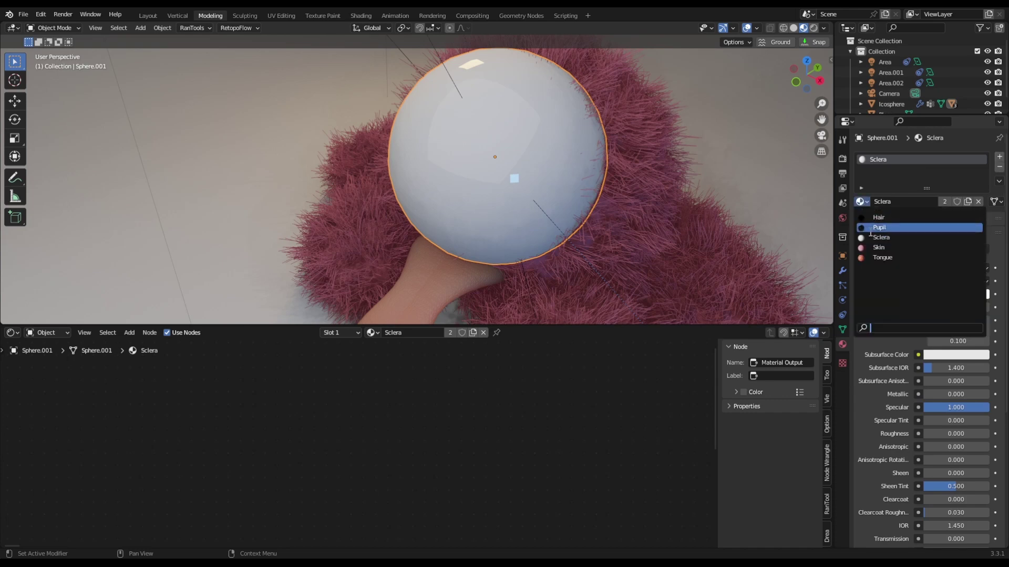
click(888, 245)
Delete the lower half of the eye shell's vertices in Edit Mode, leaving an upper eyelid, and return to Object Mode.
key(KP_1)
key(Tab)
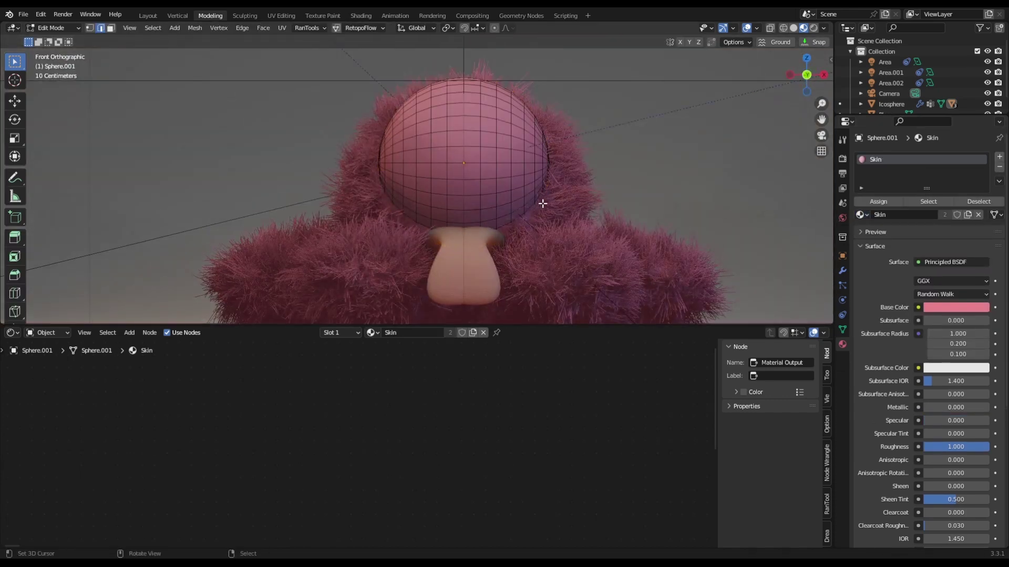
click(769, 26)
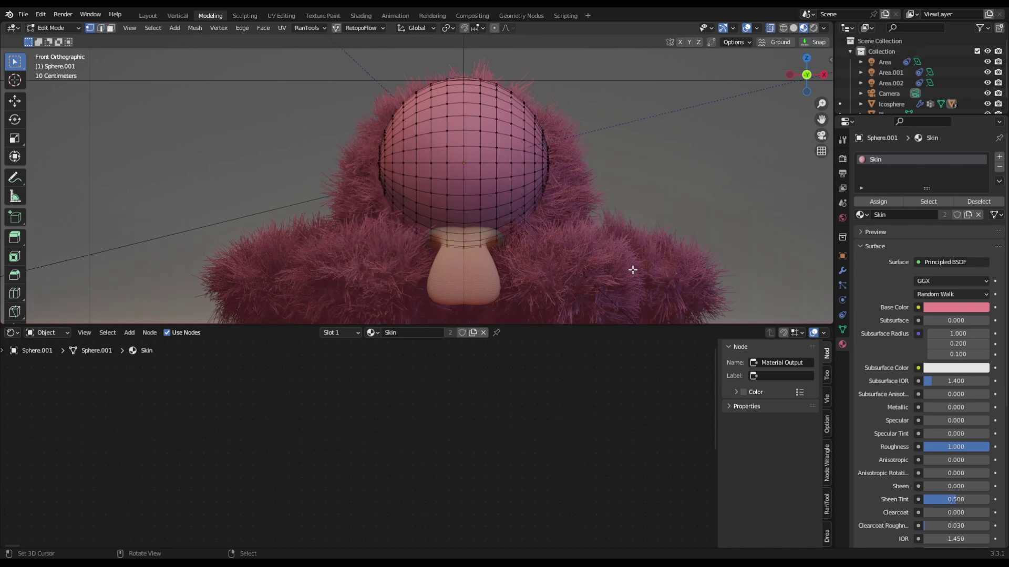
drag(633, 270, 331, 165)
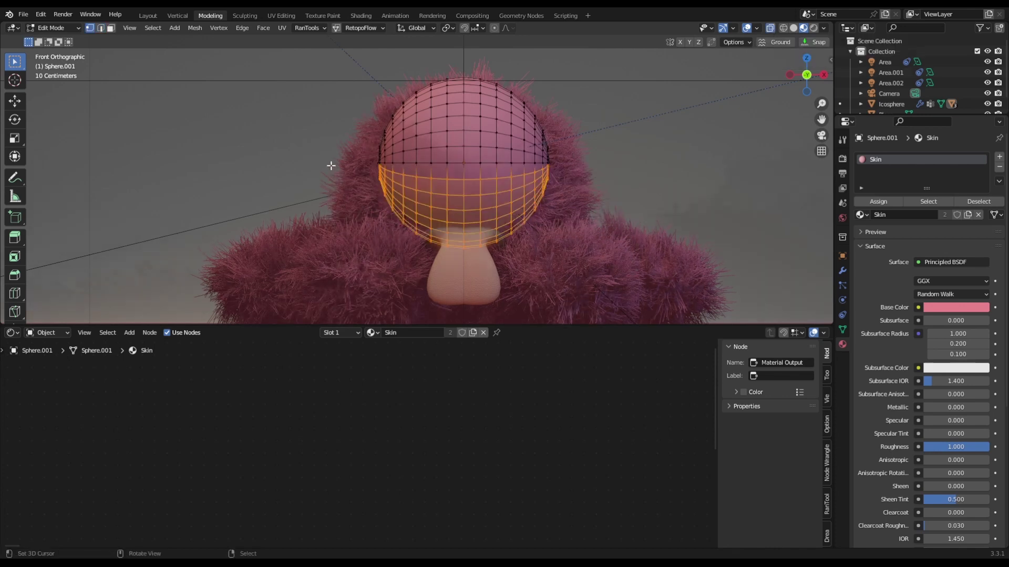
key(x)
click(302, 103)
scroll(566, 162, up, 4)
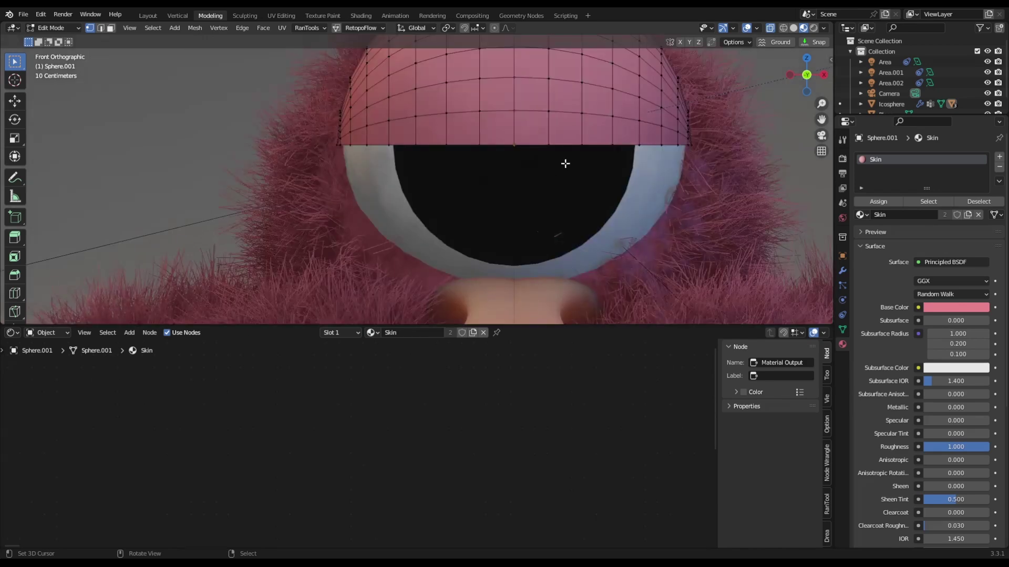
middle_drag(565, 163, 575, 280)
key(KP_1)
scroll(574, 279, down, 2)
key(Tab)
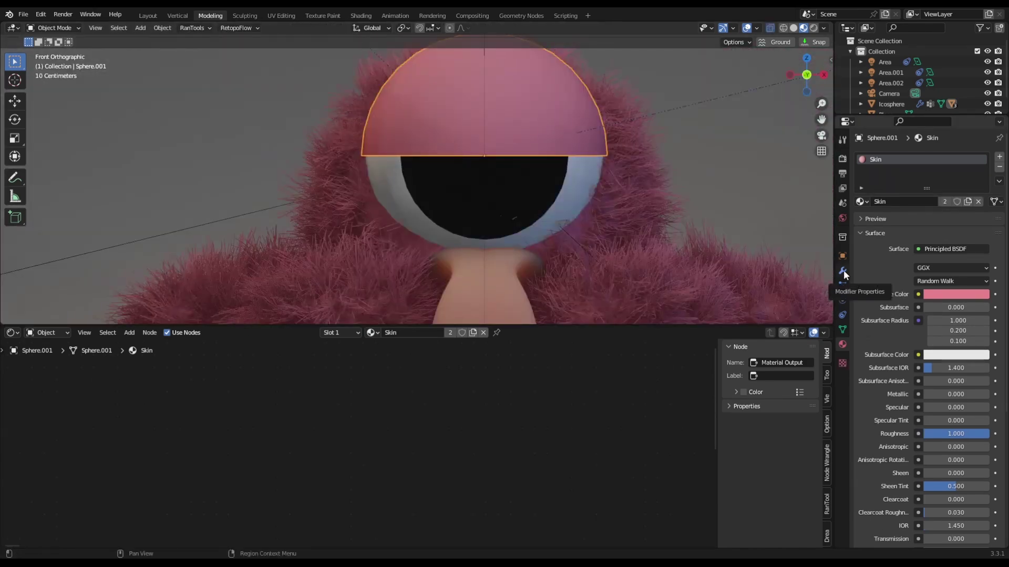
Add a Solidify modifier to the eyelid with a thickness of 0.07 m.
click(843, 271)
click(911, 158)
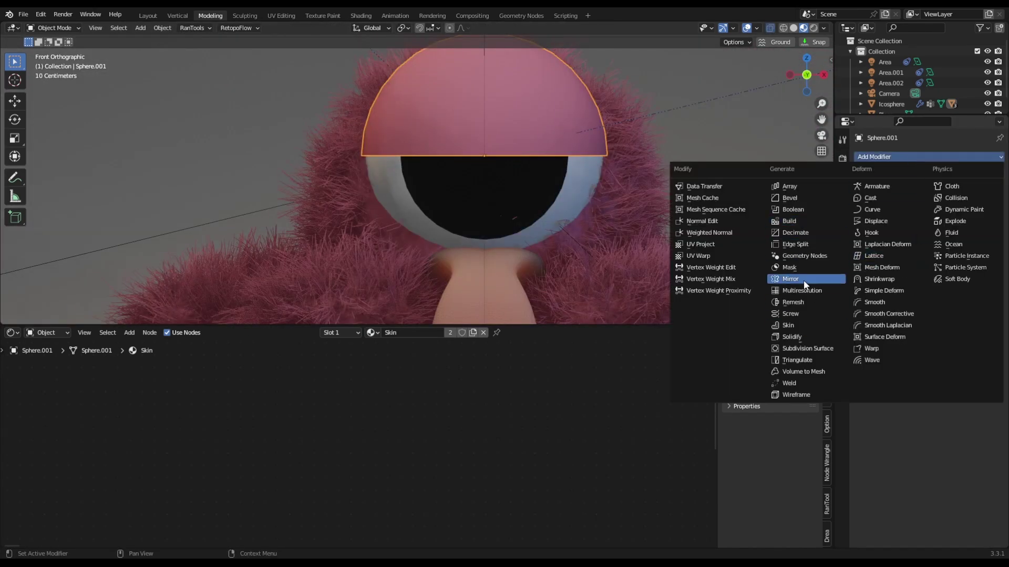
click(802, 338)
middle_drag(647, 214, 606, 181)
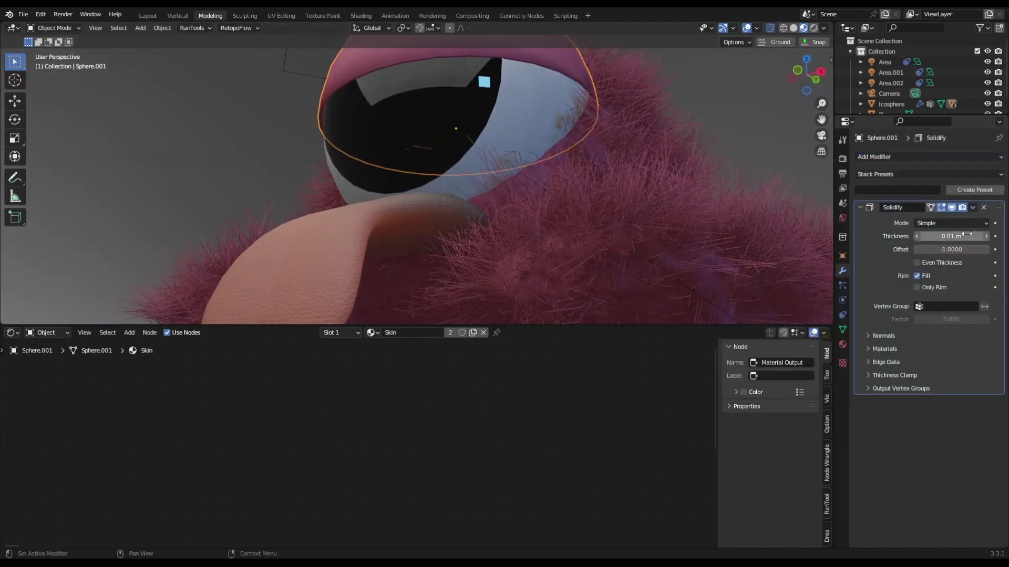
middle_drag(657, 221, 528, 174)
Rotate the eyelid about 39.8° in the right orthographic view to tilt it open over the eye.
key(r)
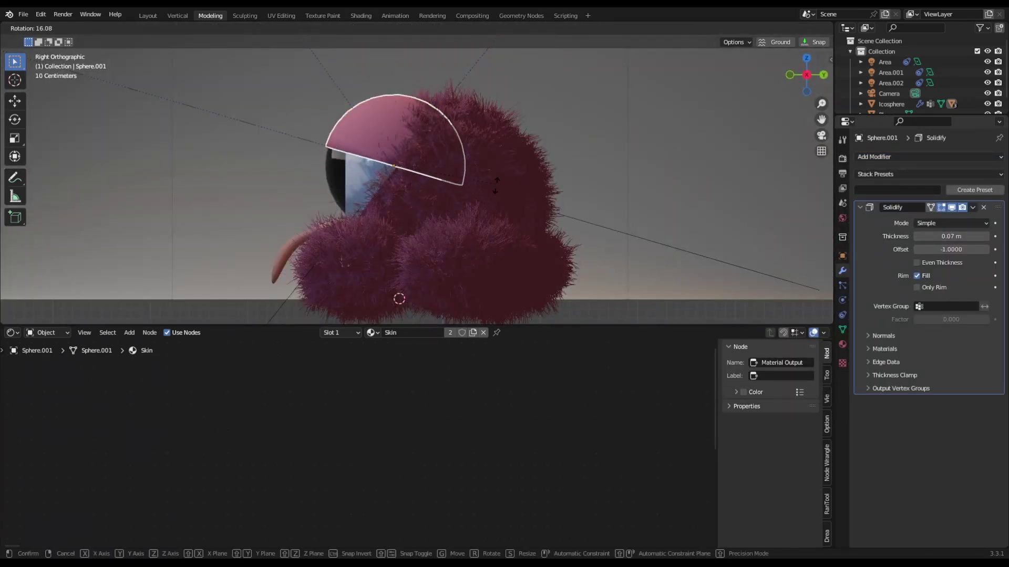
click(459, 210)
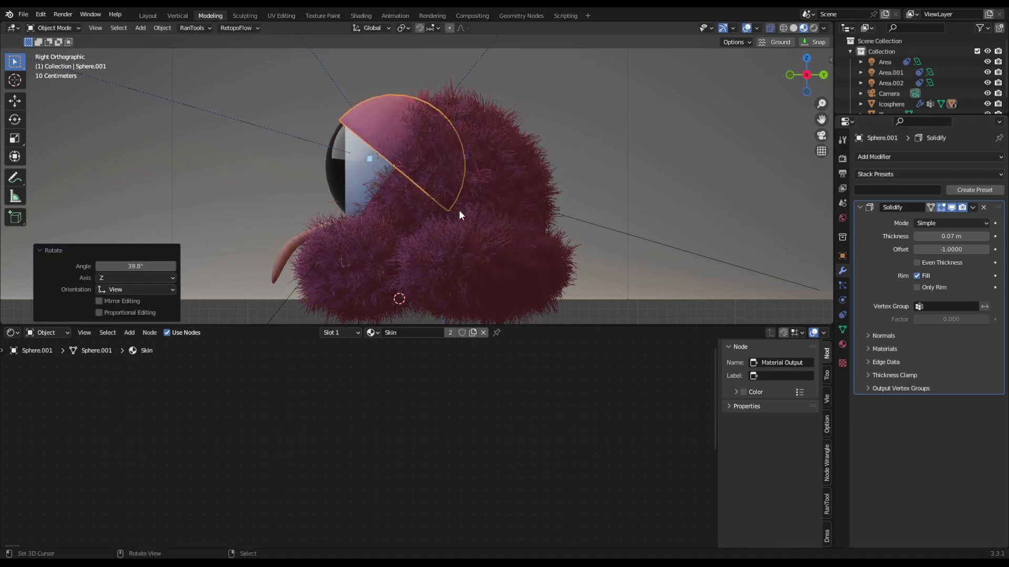
mouse_move(459, 209)
middle_down()
mouse_move(557, 203)
mouse_move(477, 206)
mouse_move(536, 208)
mouse_move(501, 182)
mouse_move(456, 203)
mouse_move(490, 221)
mouse_move(538, 179)
mouse_move(564, 178)
mouse_move(481, 160)
middle_up()
scroll(535, 198, up, 4)
scroll(453, 208, down, 4)
scroll(452, 209, up, 4)
scroll(538, 179, down, 4)
scroll(547, 181, up, 3)
scroll(550, 185, down, 2)
scroll(458, 163, up, 6)
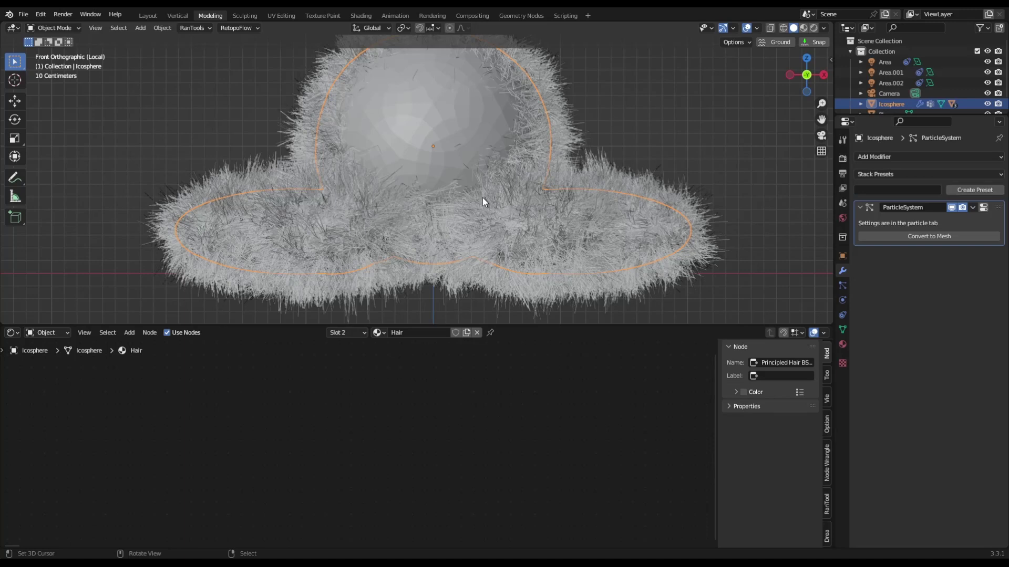
Examine the body's hair weights in Weight Paint mode, go back to Object Mode and leave local view.
key(ctrl+Tab)
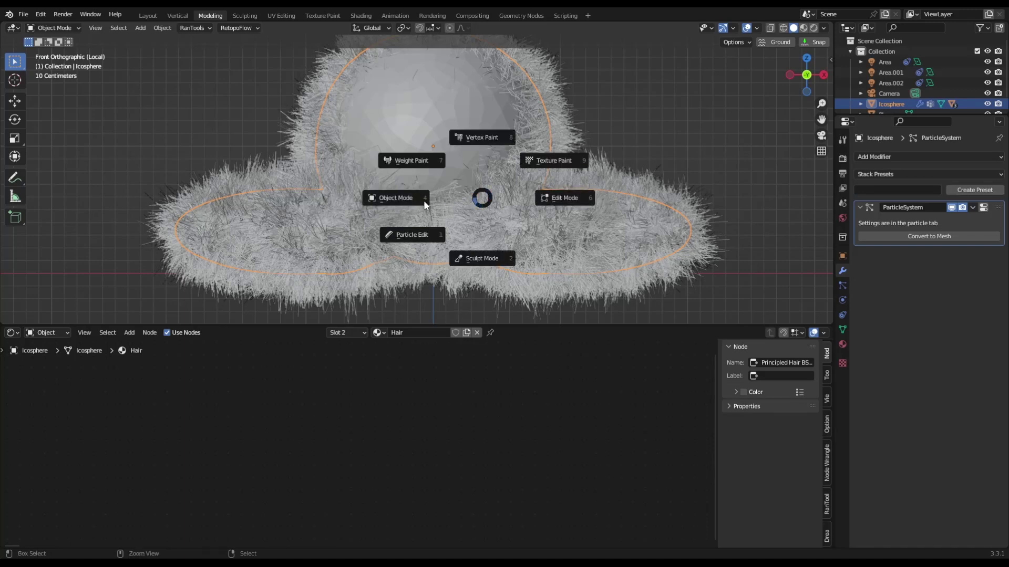
click(415, 156)
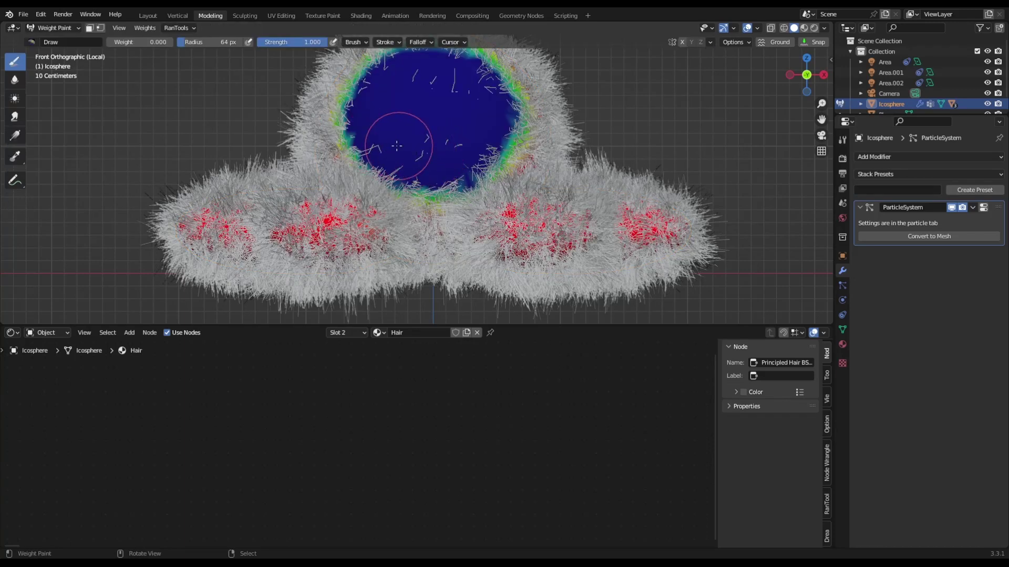
mouse_move(371, 138)
middle_down()
mouse_move(401, 135)
mouse_move(387, 90)
mouse_move(436, 204)
mouse_move(470, 157)
middle_up()
scroll(471, 157, up, 4)
scroll(493, 189, down, 3)
key(ctrl+Tab)
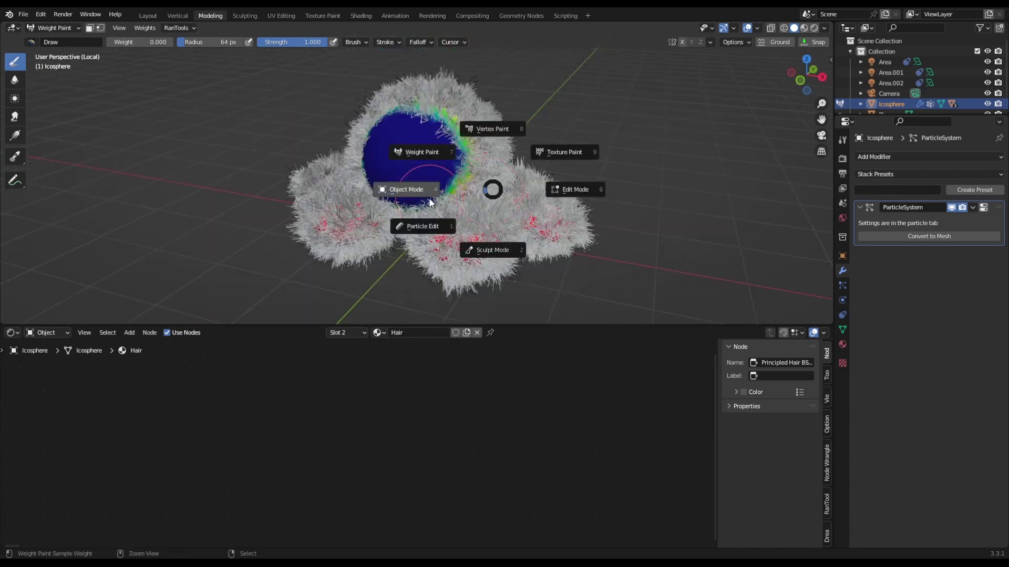
click(420, 193)
middle_drag(423, 193, 510, 189)
key(KP_1)
scroll(521, 165, up, 3)
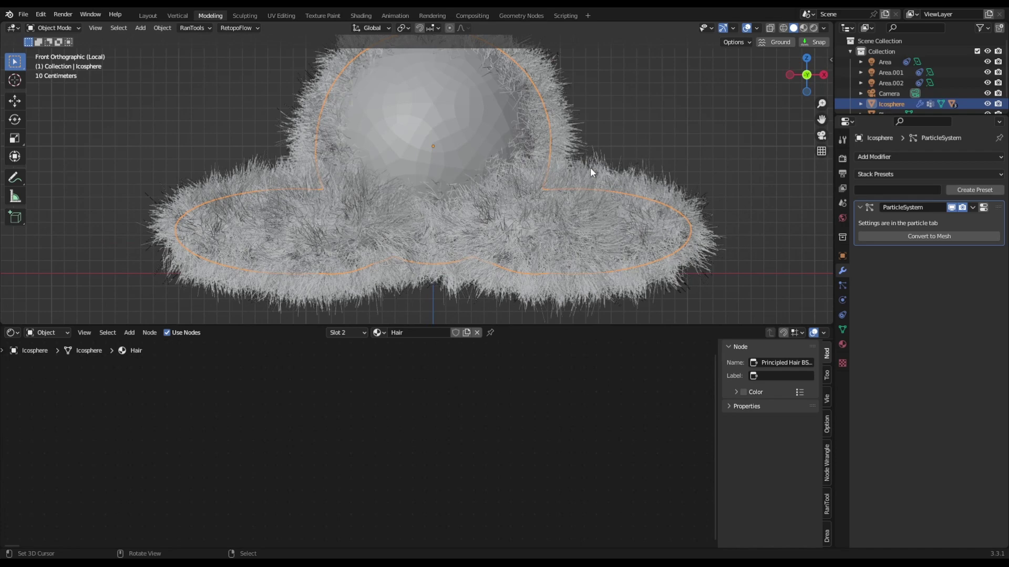
key(KP_Divide)
key(KP_1)
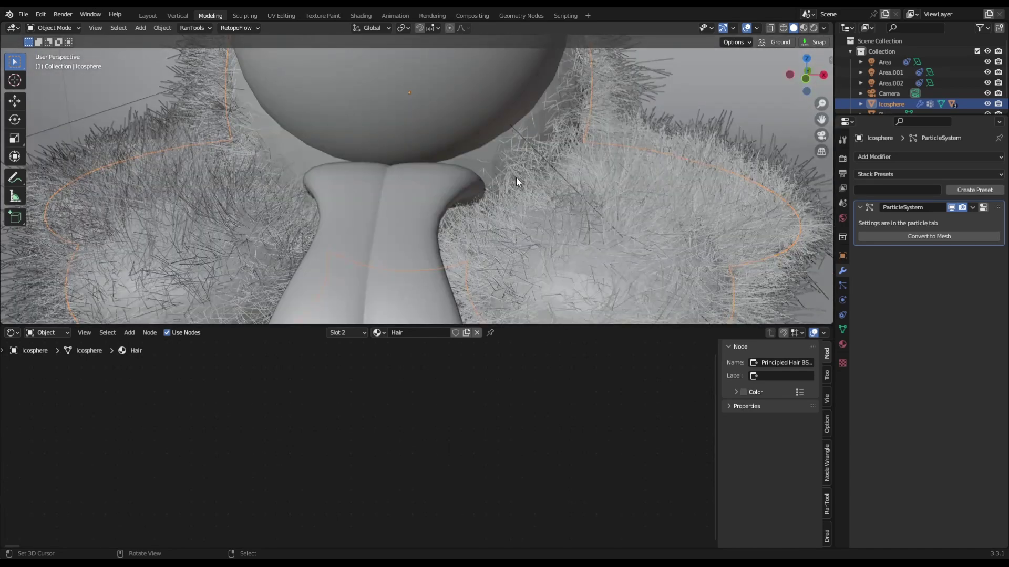
Hide the body's hair particle system in the viewport.
click(983, 207)
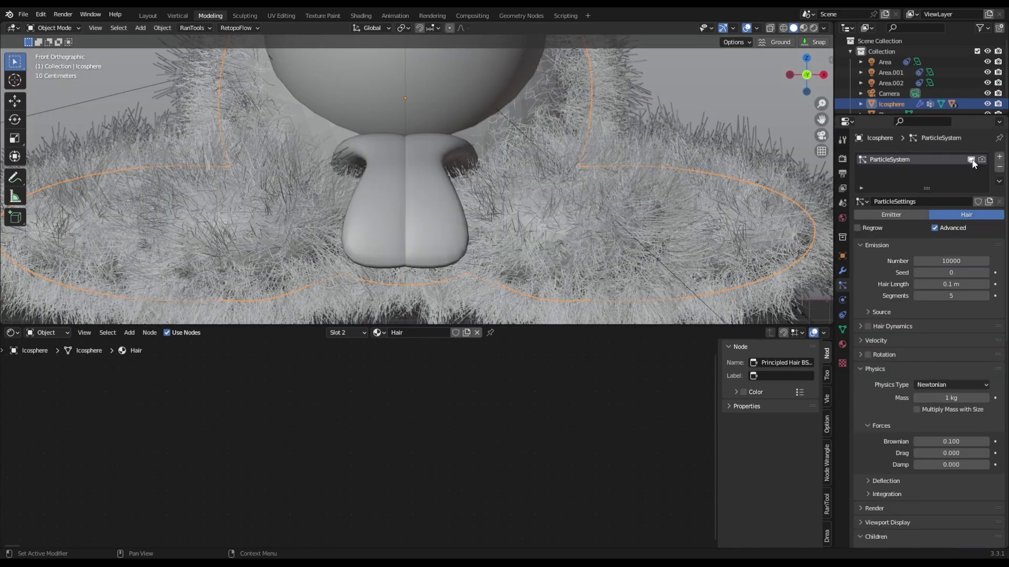
click(971, 159)
middle_drag(705, 221, 480, 219)
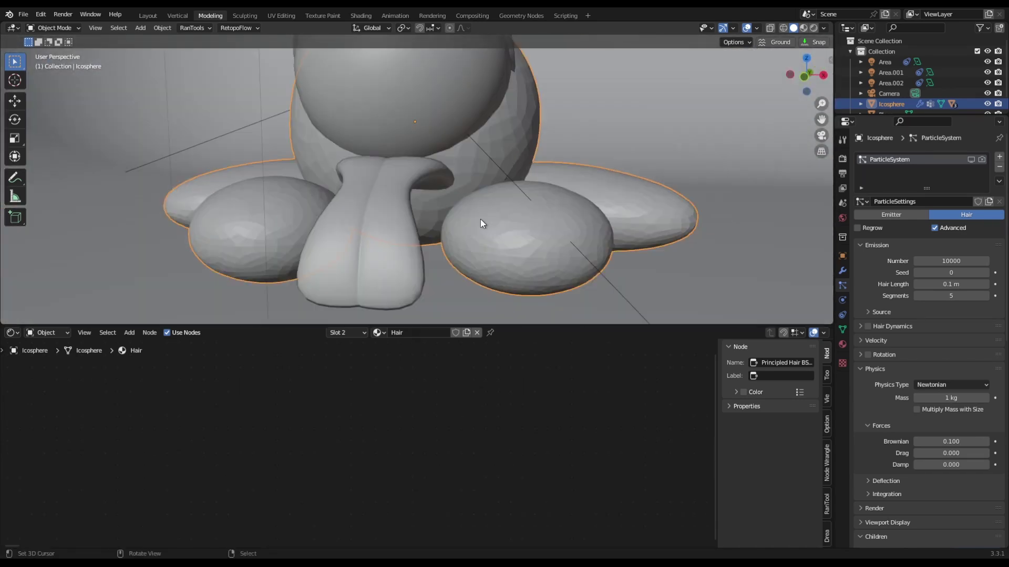
Apply the body's transforms and switch it to Sculpt Mode in front view.
key(KP_1)
key(ctrl+a)
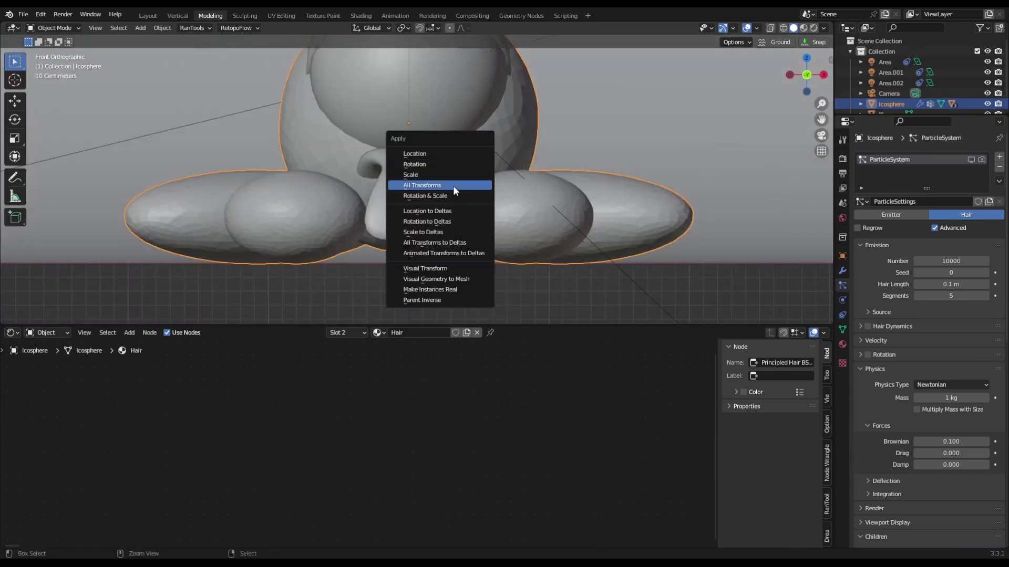
key(ctrl+Tab)
scroll(510, 173, up, 1)
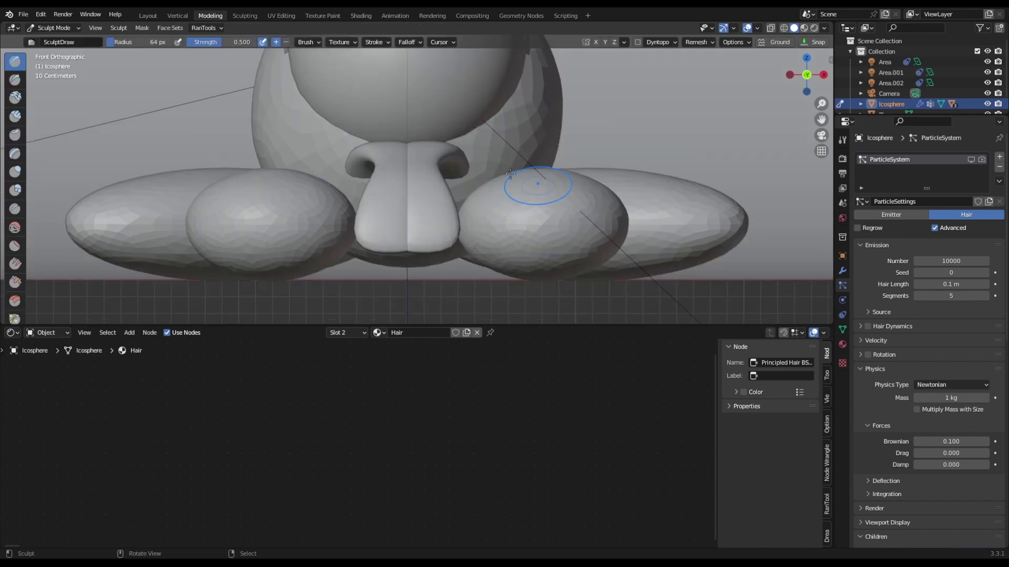
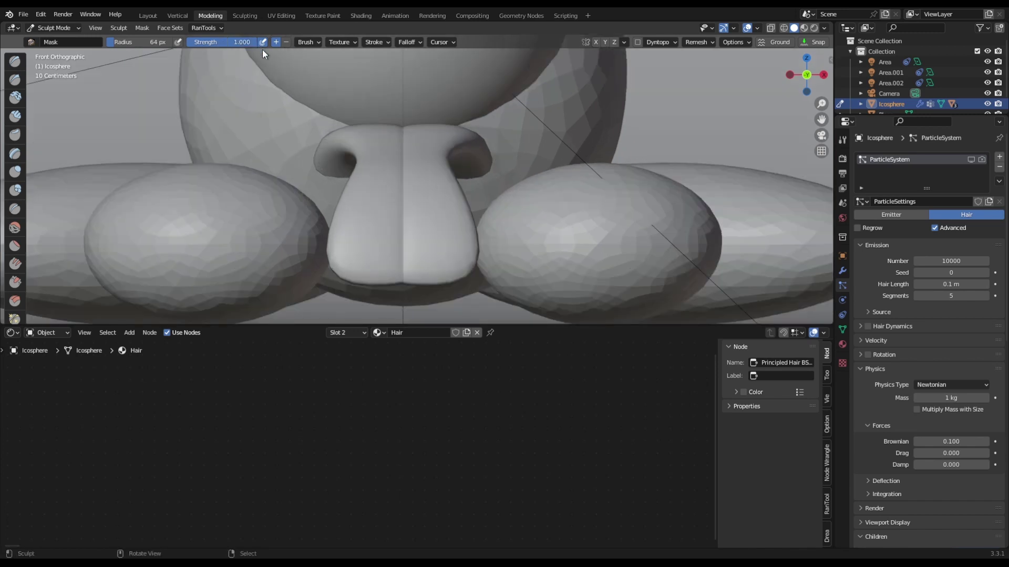
Isolate the body in local view and paint a mouth-shaped mask across its lower front.
scroll(384, 175, down, 3)
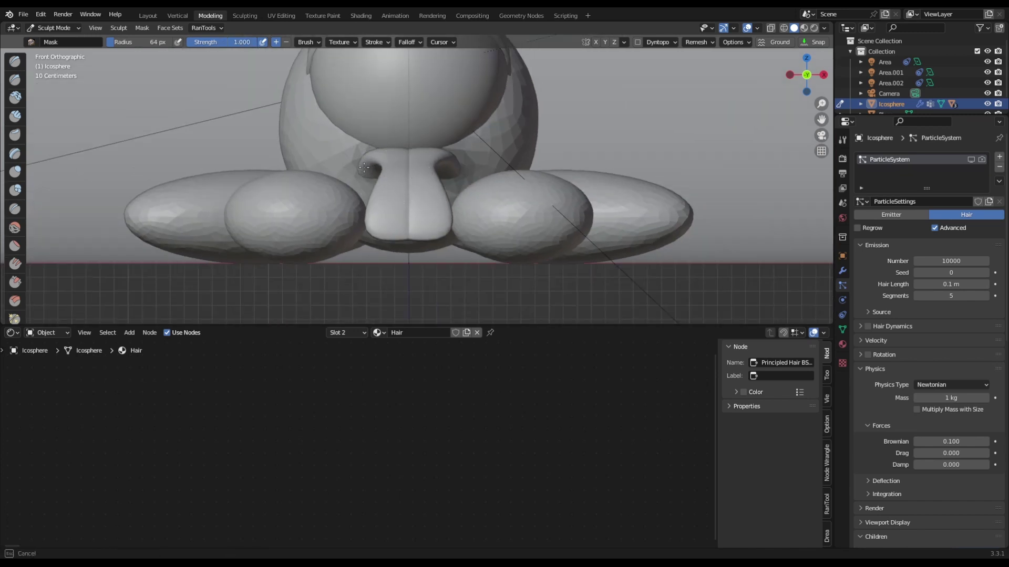
key(KP_Divide)
scroll(435, 217, up, 10)
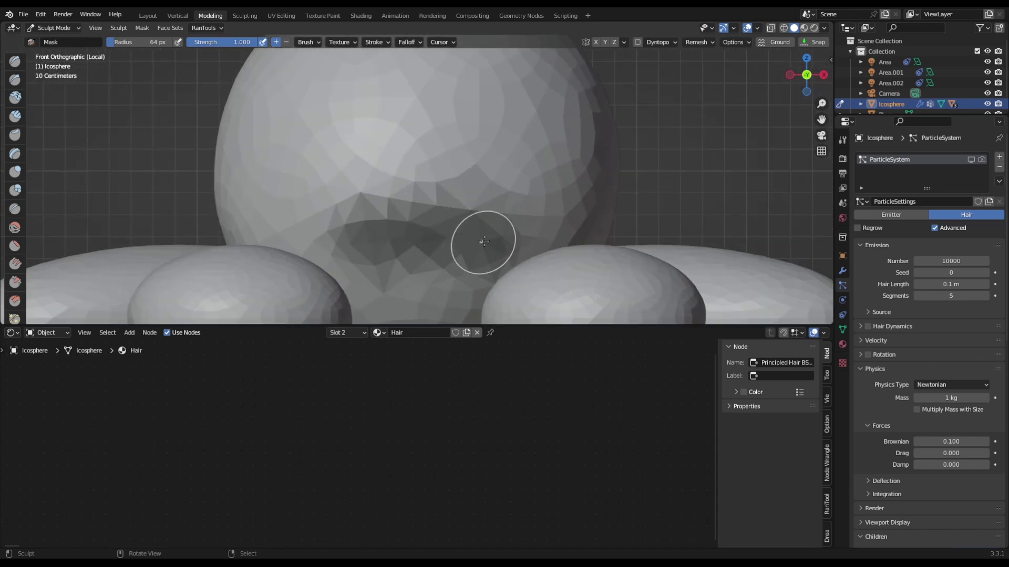
scroll(422, 227, down, 4)
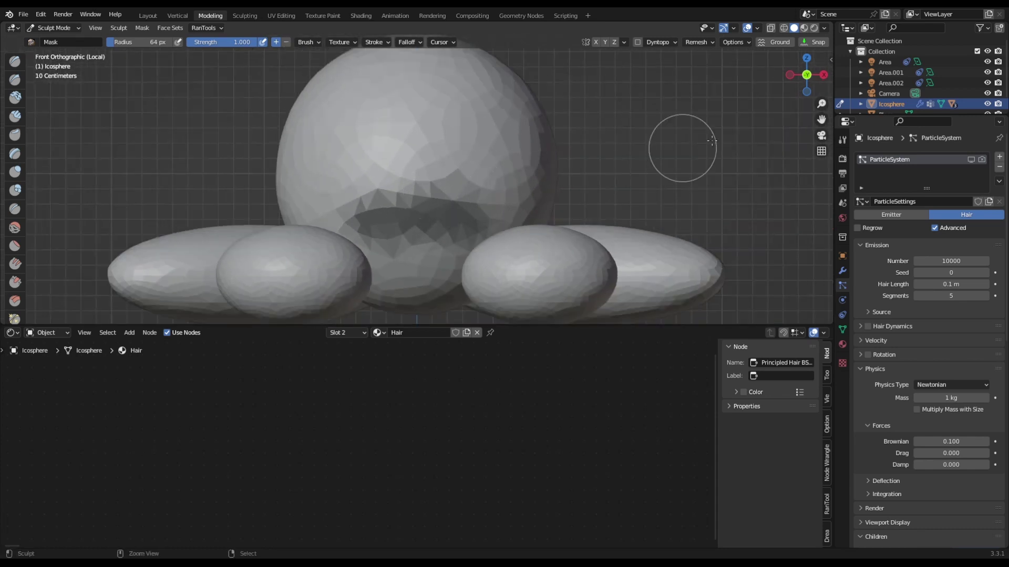
Try voxel-remeshing the body twice, the second time with a 0.01 m voxel size, and undo both remeshes.
click(696, 42)
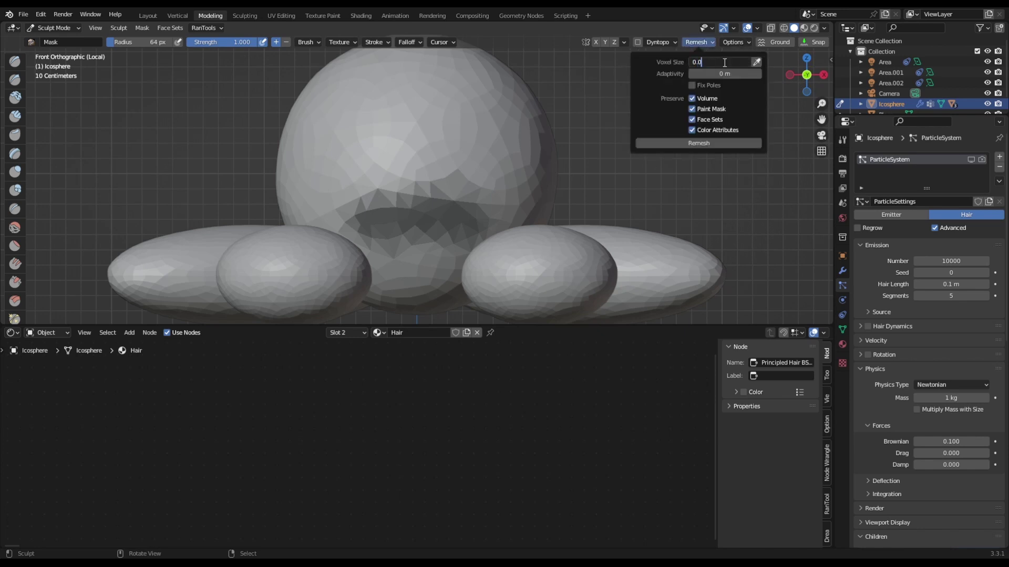
click(698, 142)
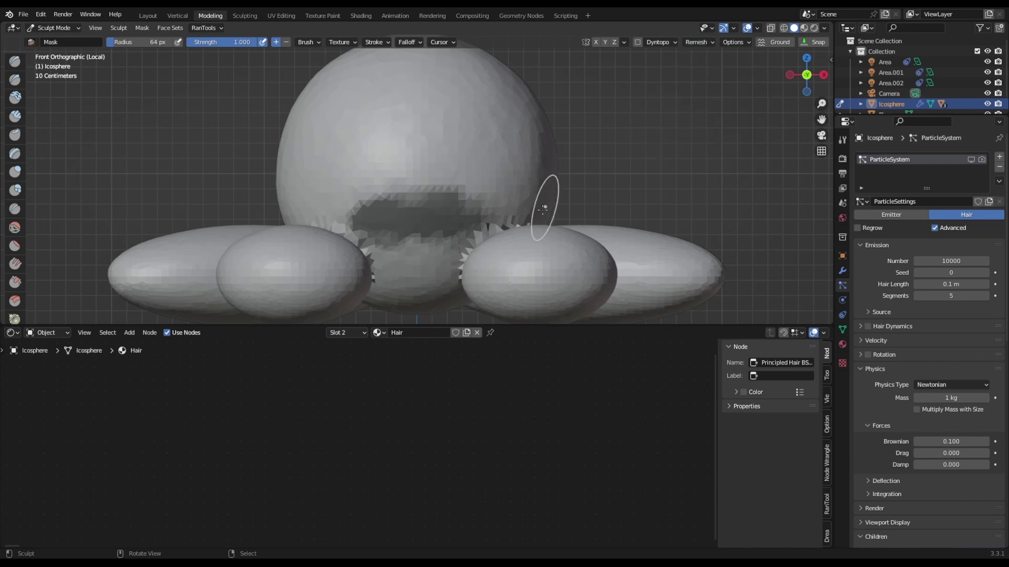
scroll(519, 244, up, 5)
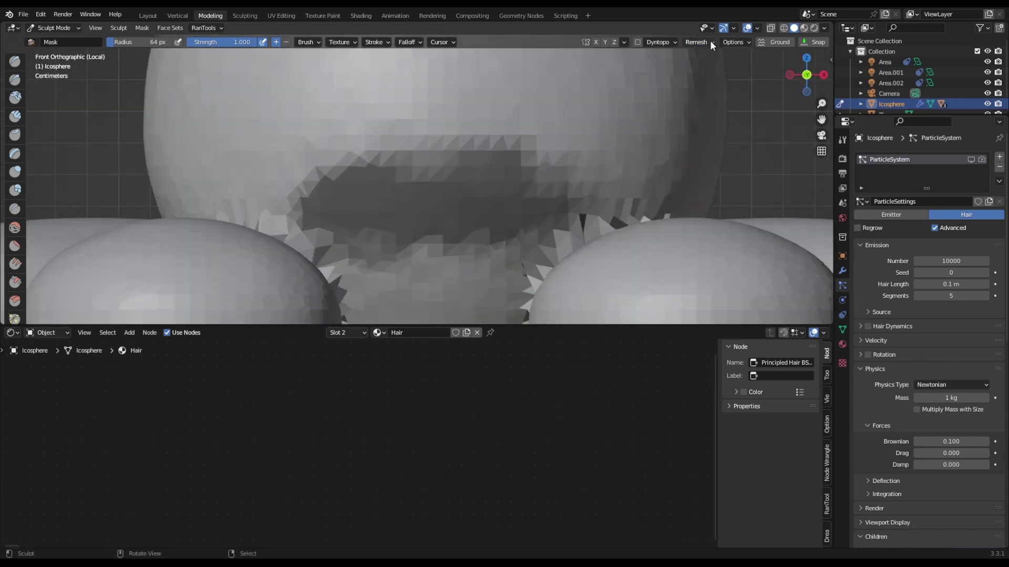
click(709, 44)
click(713, 61)
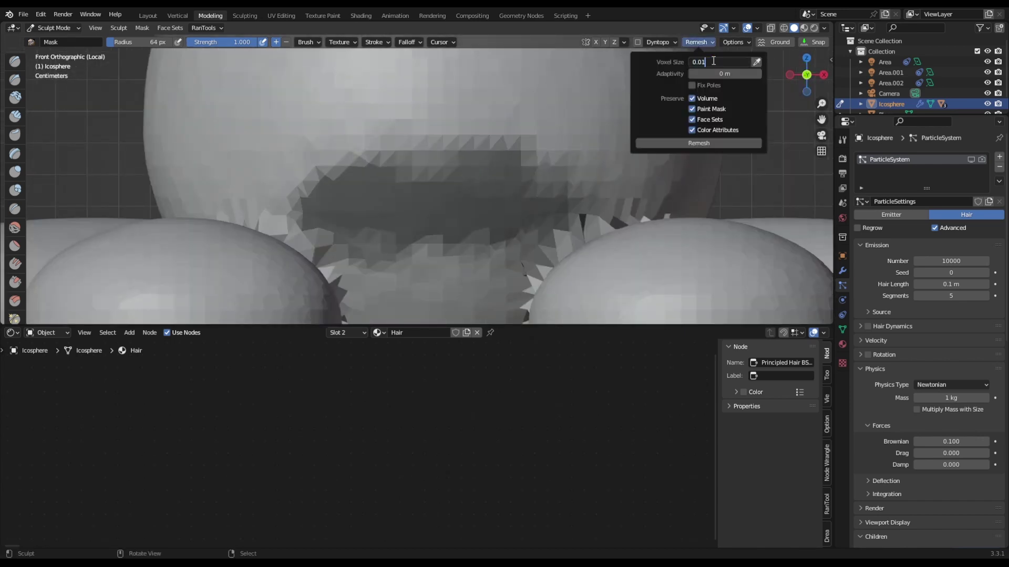
click(698, 143)
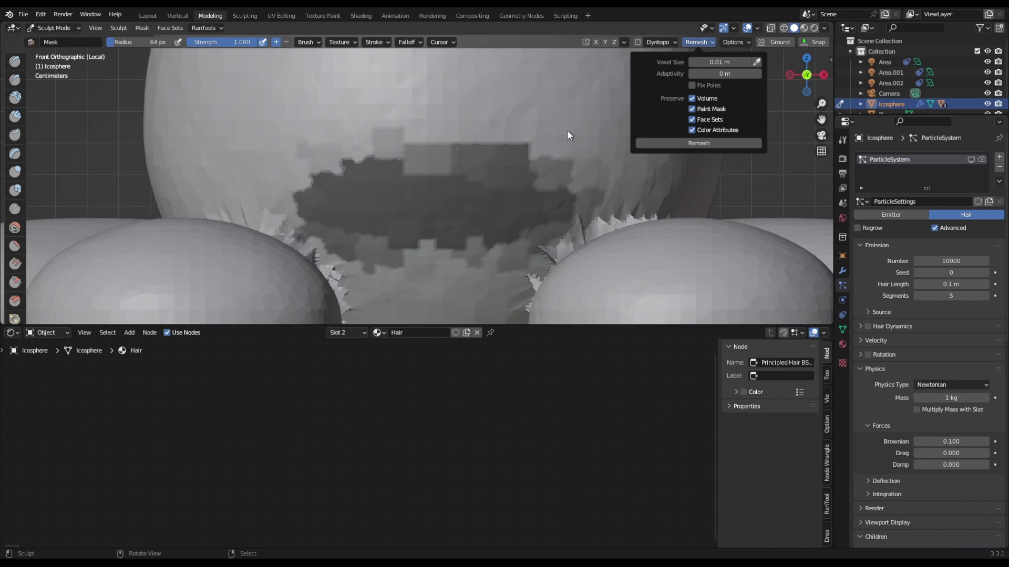
key(ctrl+z)
key(ctrl+z)
Remesh the body with a voxel size of 0.01 m and clear its mask.
click(706, 43)
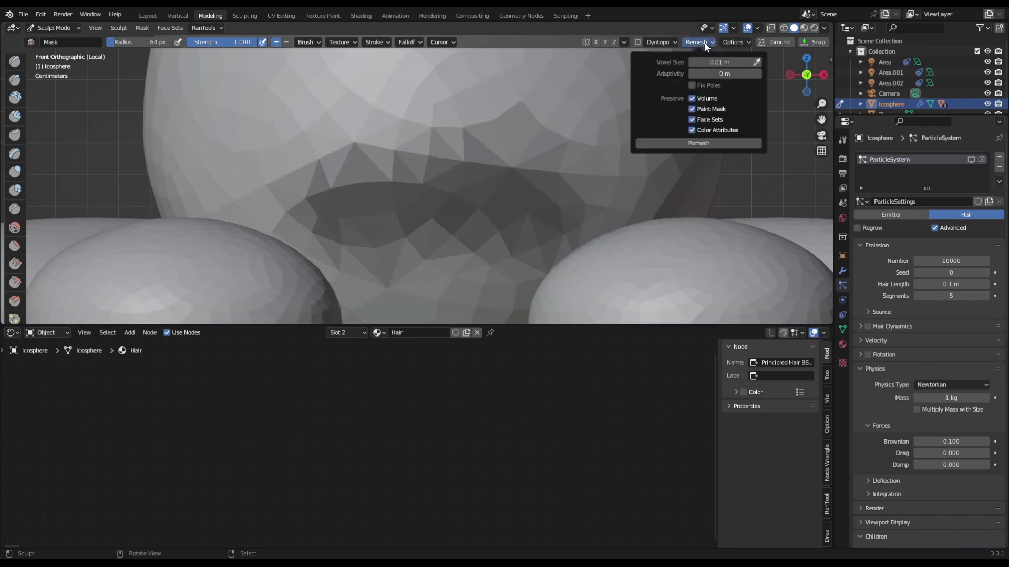
click(714, 142)
key(a)
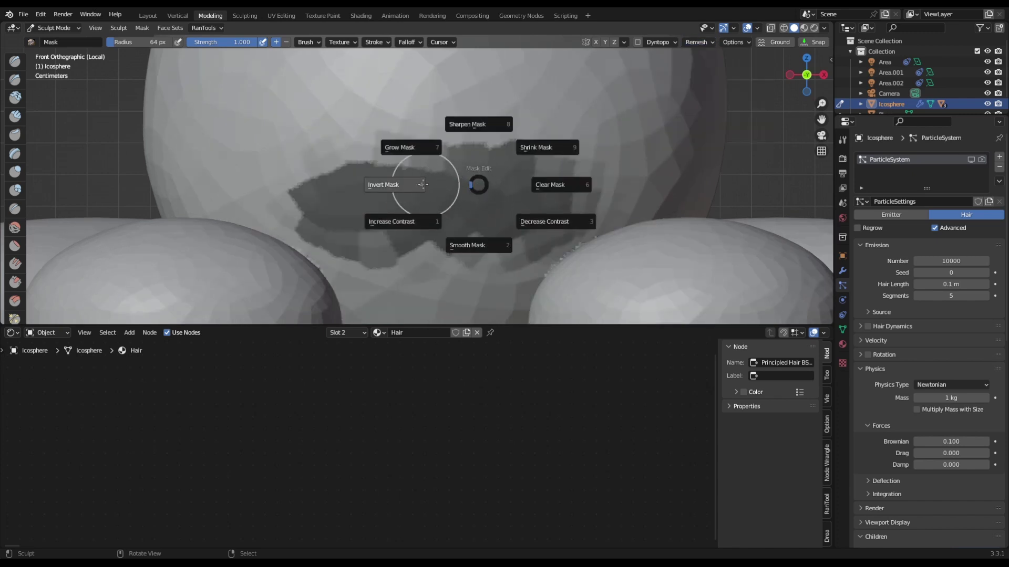
click(561, 184)
Paint a smooth, wide mouth-shaped mask across the lower front of the remeshed body.
drag(530, 192, 460, 196)
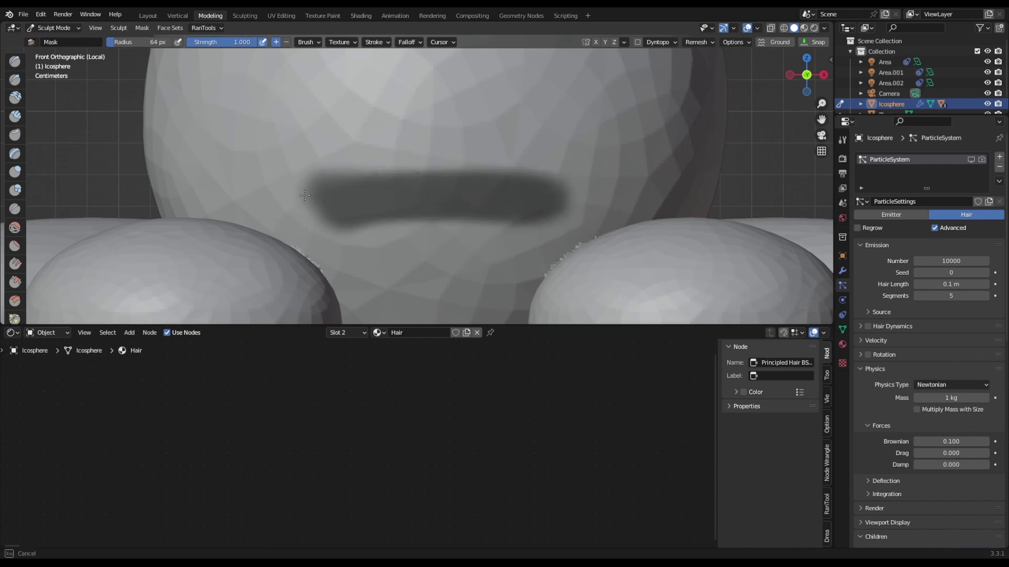
mouse_move(305, 196)
mouse_down()
mouse_move(541, 169)
mouse_move(388, 216)
mouse_up()
drag(549, 191, 386, 166)
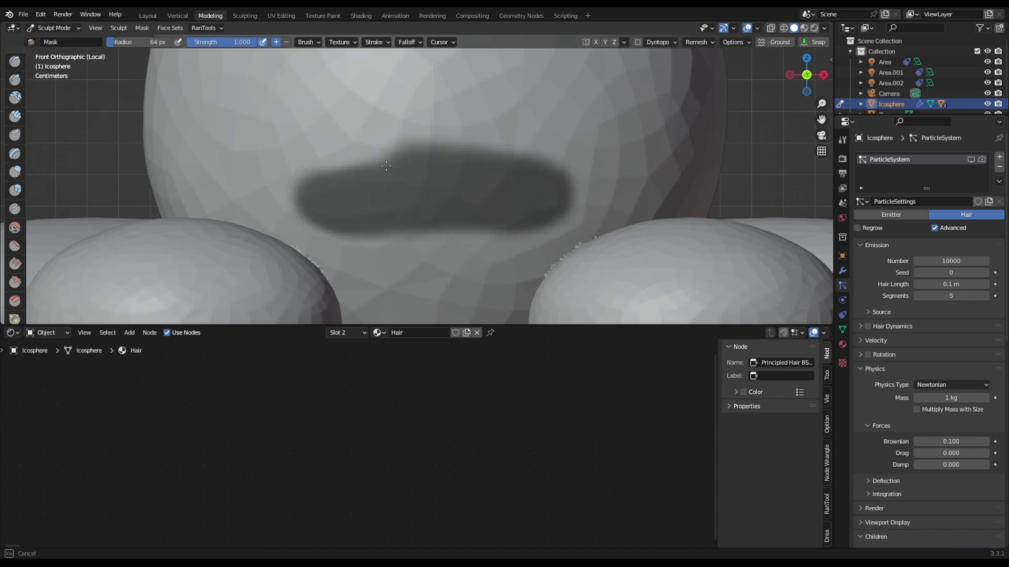
Invert the mask so only the mouth area can be sculpted, and enlarge the 3D viewport over the node editor.
scroll(401, 177, down, 3)
key(a)
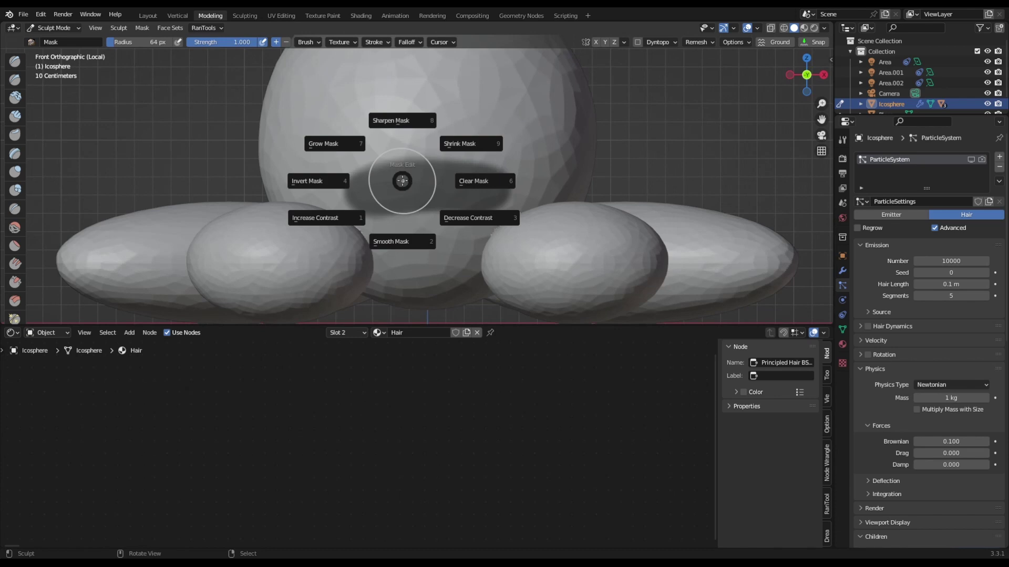
click(327, 180)
middle_drag(428, 191, 396, 207)
drag(96, 325, 96, 518)
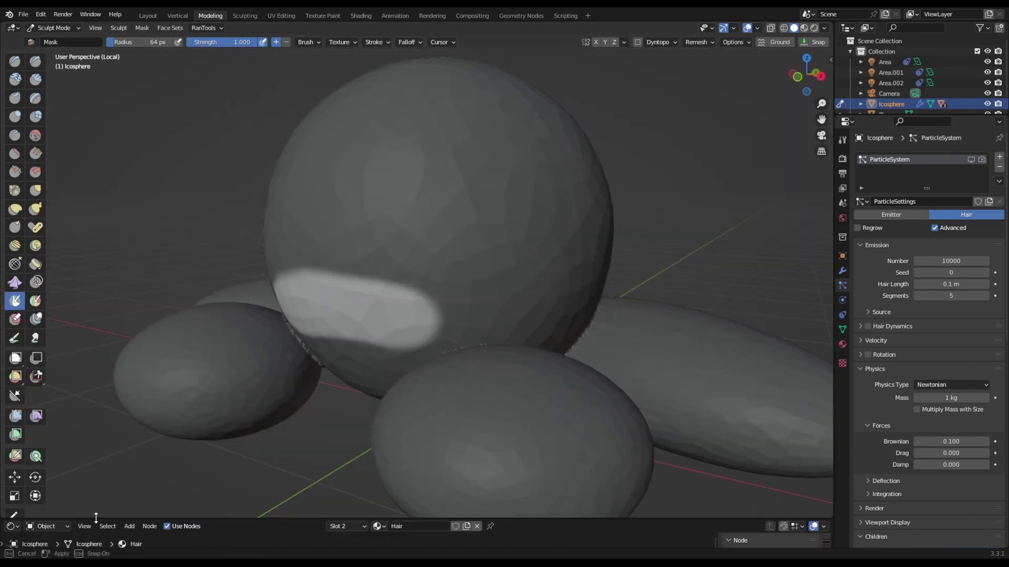
Move the unmasked mouth area backward into the body to form a recess behind the tongue.
scroll(15, 470, down, 1)
click(15, 471)
middle_drag(462, 206, 464, 230)
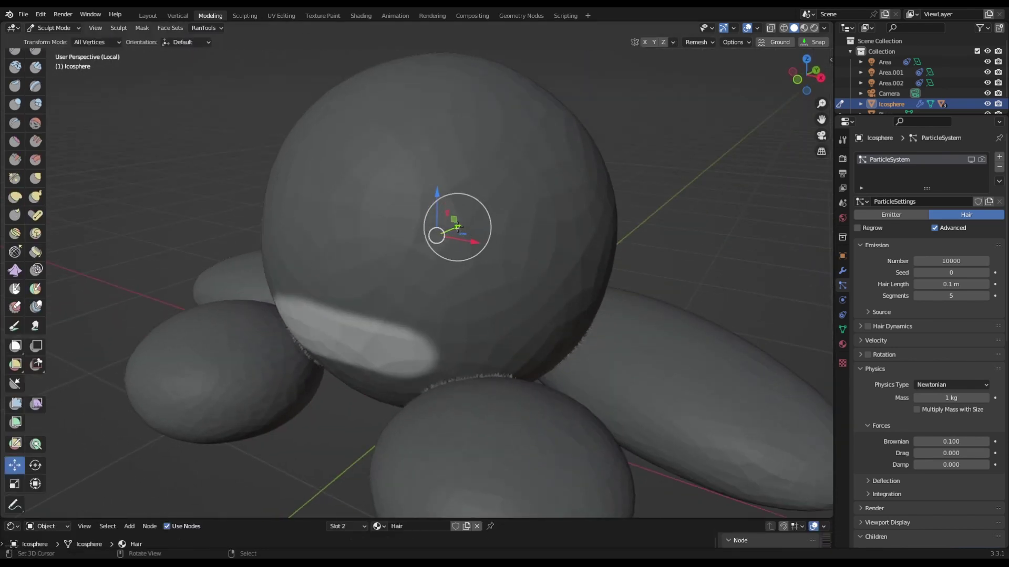
drag(458, 227, 473, 221)
key(KP_1)
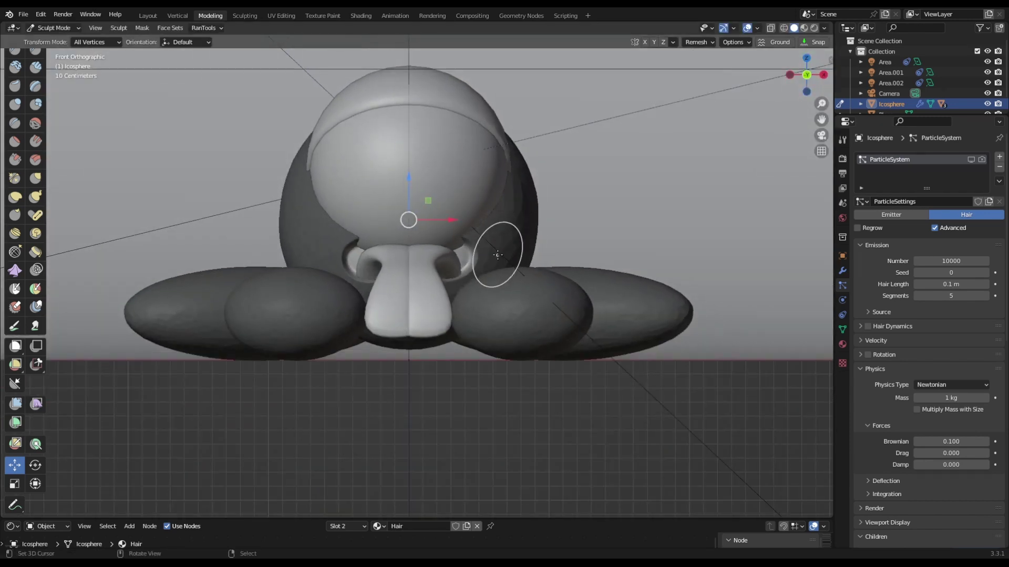
scroll(497, 257, up, 2)
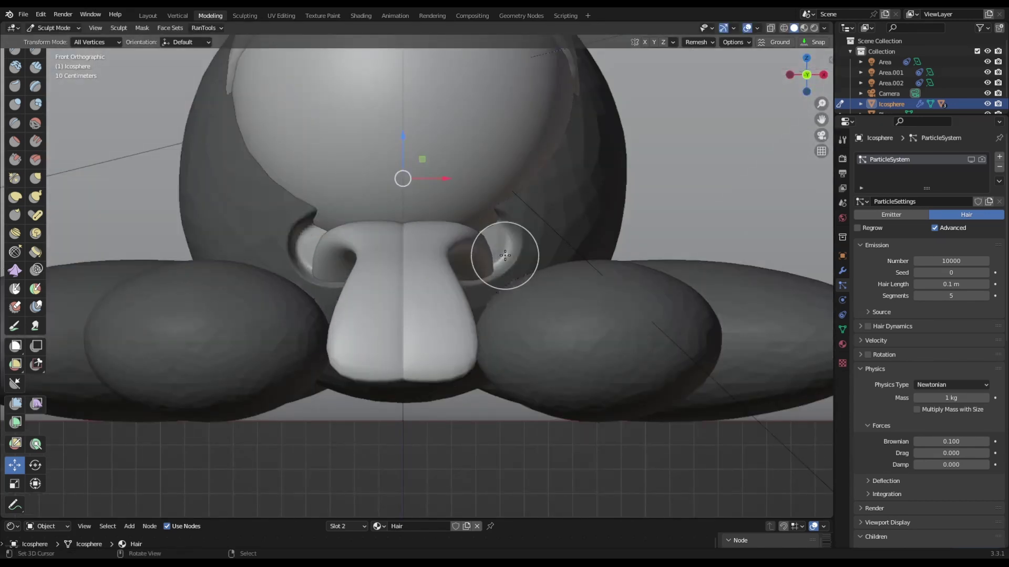
scroll(473, 246, up, 1)
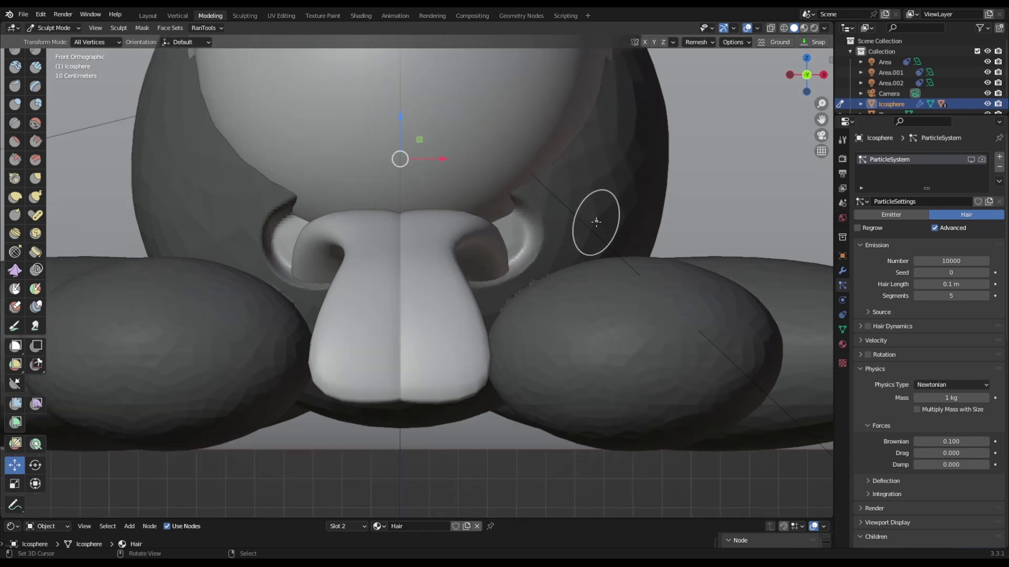
Clear the mask and reshape the mouth recess around the tongue using Elastic Deform with a 174 px radius.
key(a)
click(656, 223)
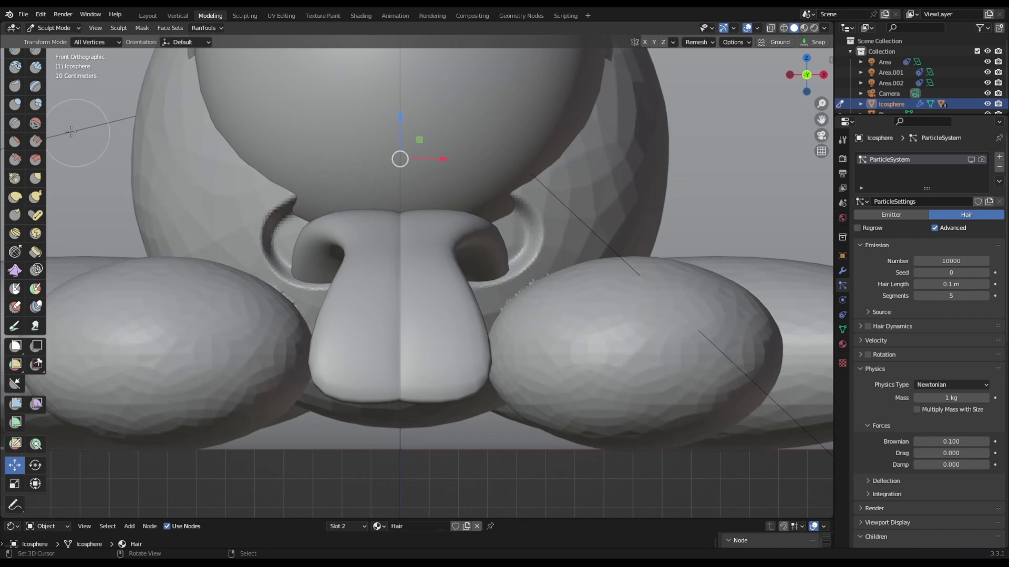
click(15, 198)
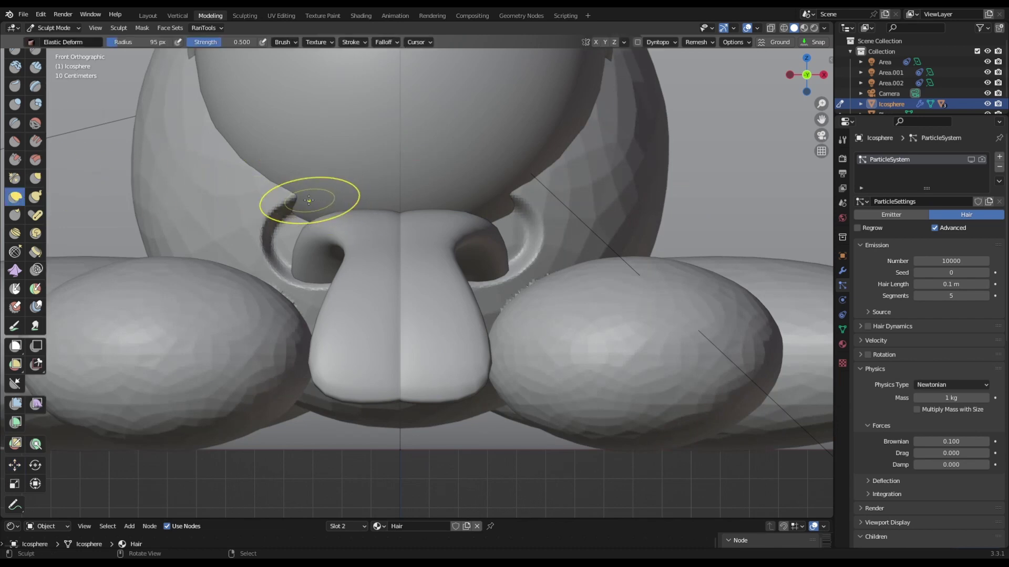
key(f)
click(373, 179)
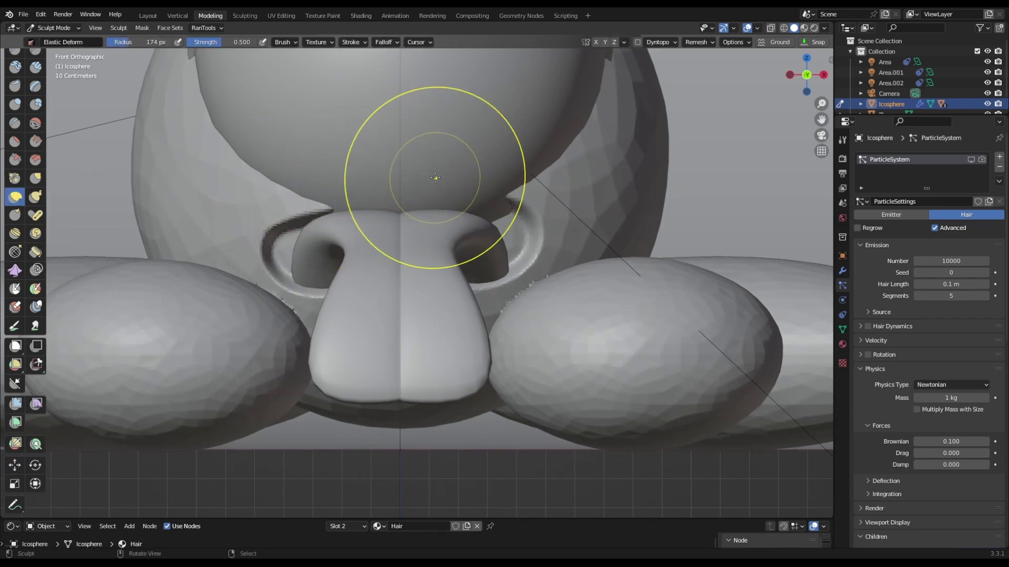
mouse_move(435, 178)
mouse_down()
mouse_move(439, 200)
mouse_move(485, 210)
mouse_up()
mouse_move(333, 200)
mouse_down()
mouse_move(328, 221)
mouse_move(298, 237)
mouse_up()
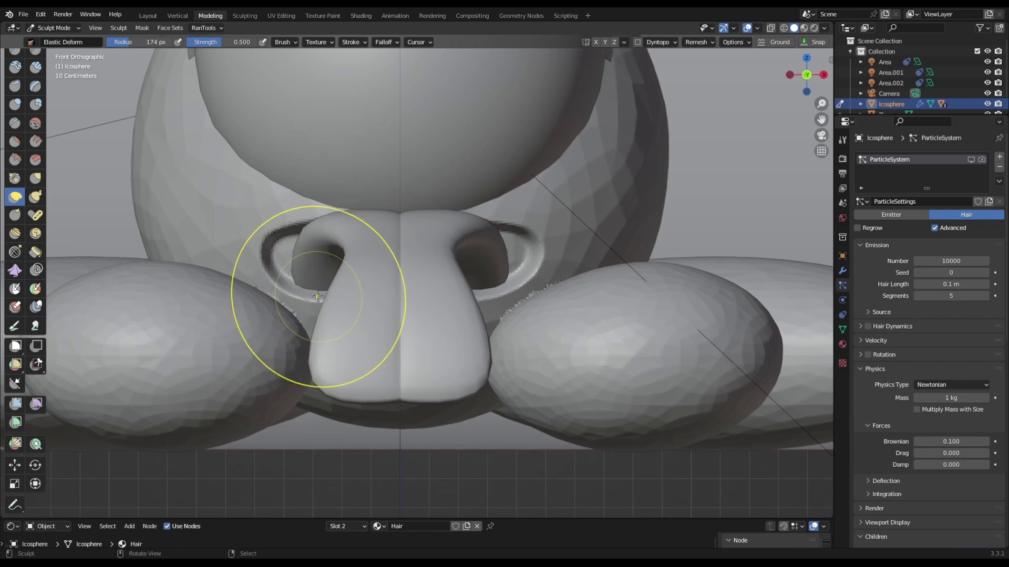
Isolate the body in Weight Paint mode and add a vertex group named Density.
mouse_move(488, 281)
middle_down()
mouse_move(417, 293)
mouse_move(446, 289)
mouse_move(491, 311)
mouse_move(466, 295)
mouse_move(505, 290)
mouse_move(349, 304)
mouse_move(491, 288)
mouse_move(426, 309)
mouse_move(349, 304)
mouse_move(472, 333)
middle_up()
scroll(420, 291, up, 3)
key(slash)
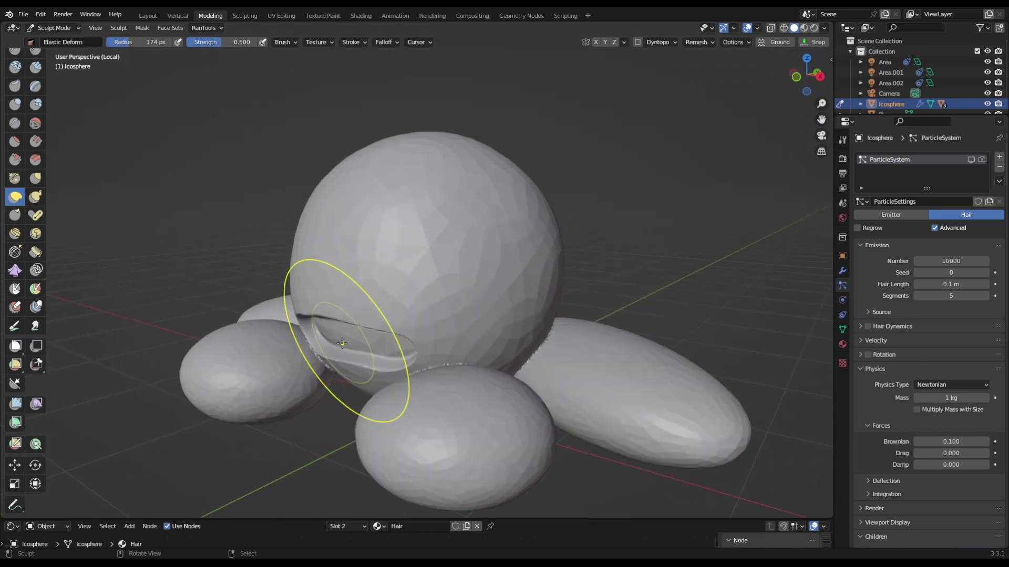
scroll(348, 340, up, 3)
middle_drag(358, 351, 401, 339)
key(ctrl+Tab)
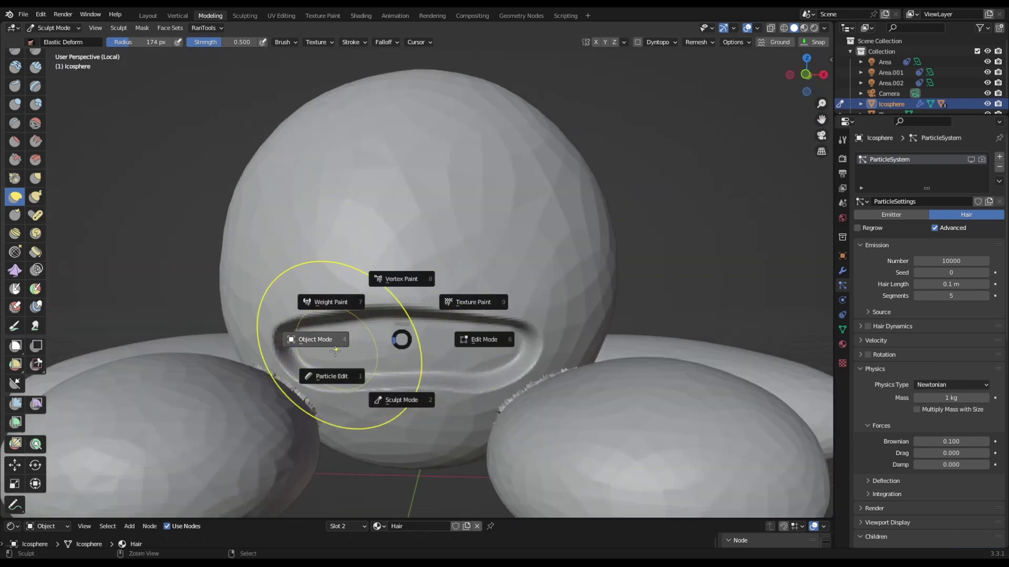
click(351, 306)
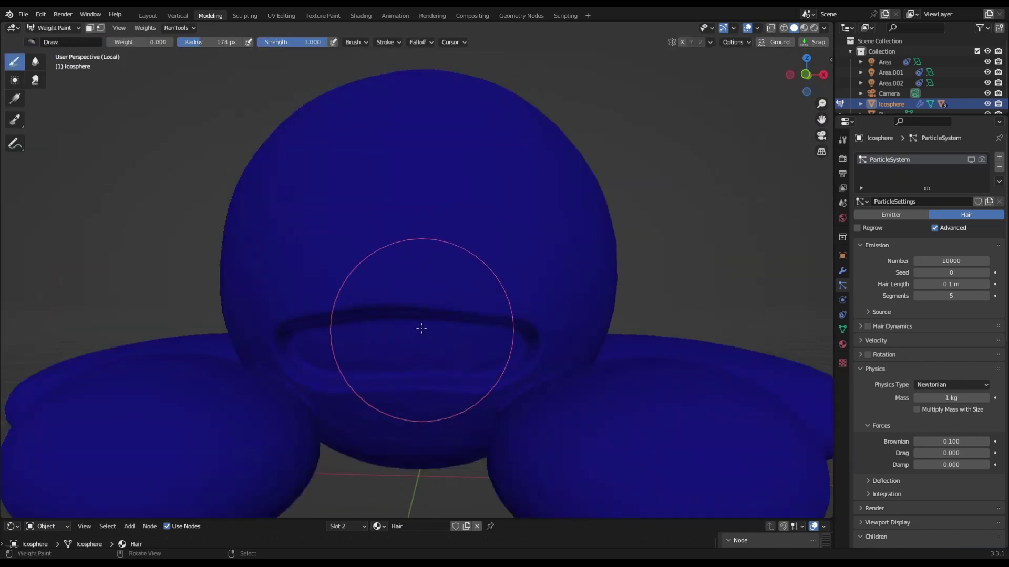
key(KP_1)
scroll(418, 326, up, 3)
scroll(425, 165, down, 3)
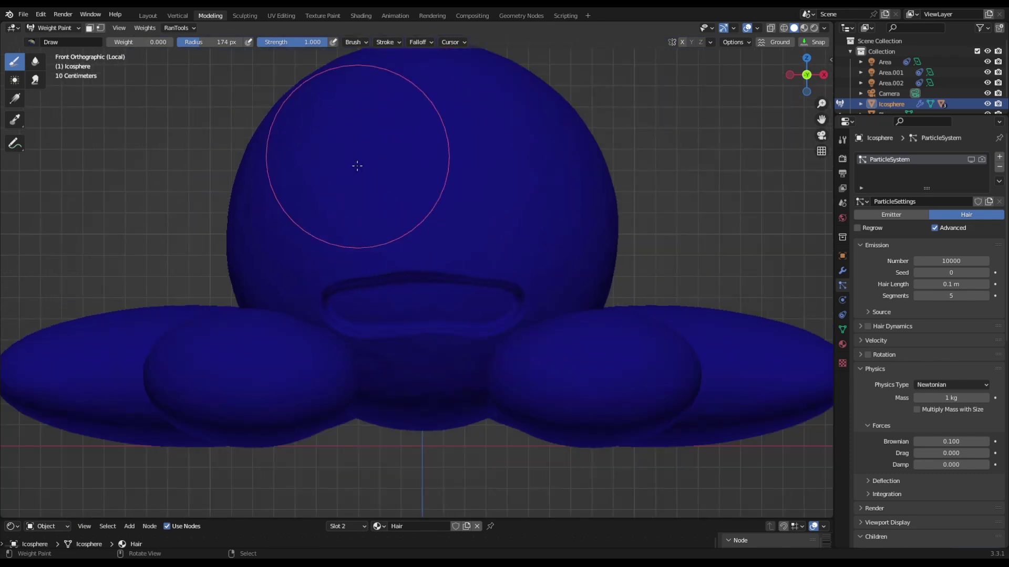
click(842, 329)
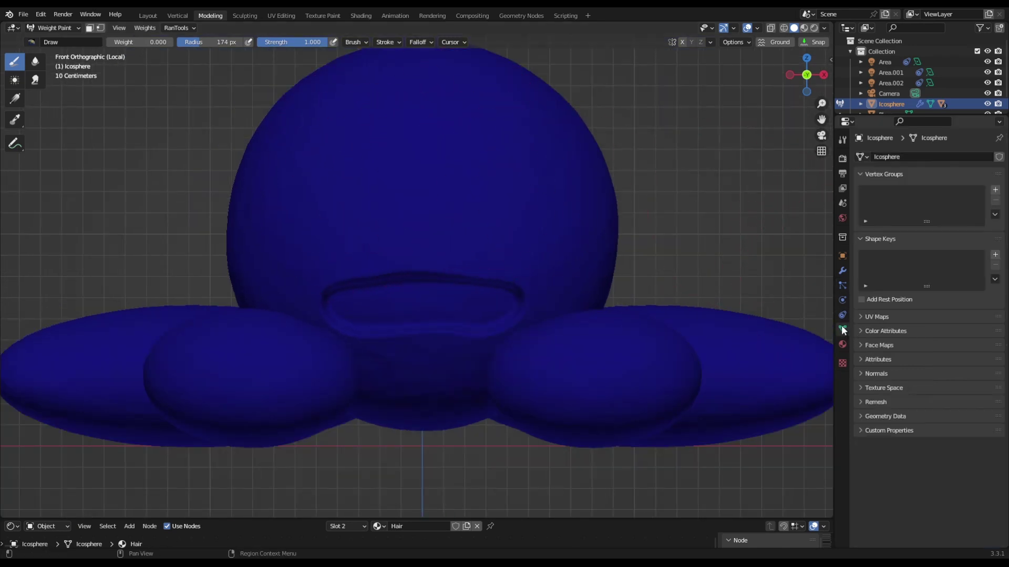
click(995, 190)
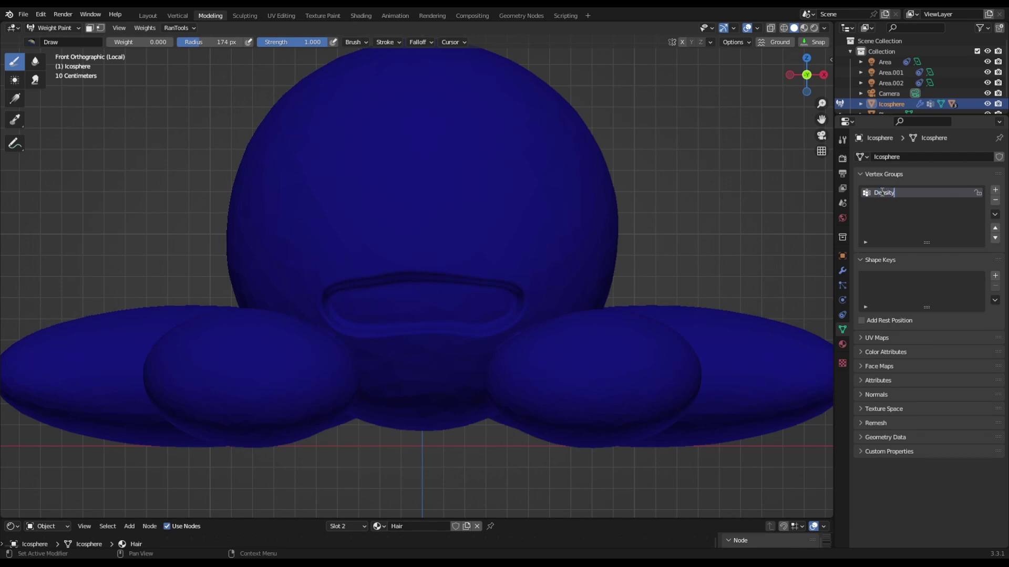
Paint full weight 1.000 across the inside of the mouth recess with a mirrored 51 px brush.
scroll(431, 314, up, 3)
key(bracketleft)
key(bracketleft)
key(bracketleft)
key(bracketleft)
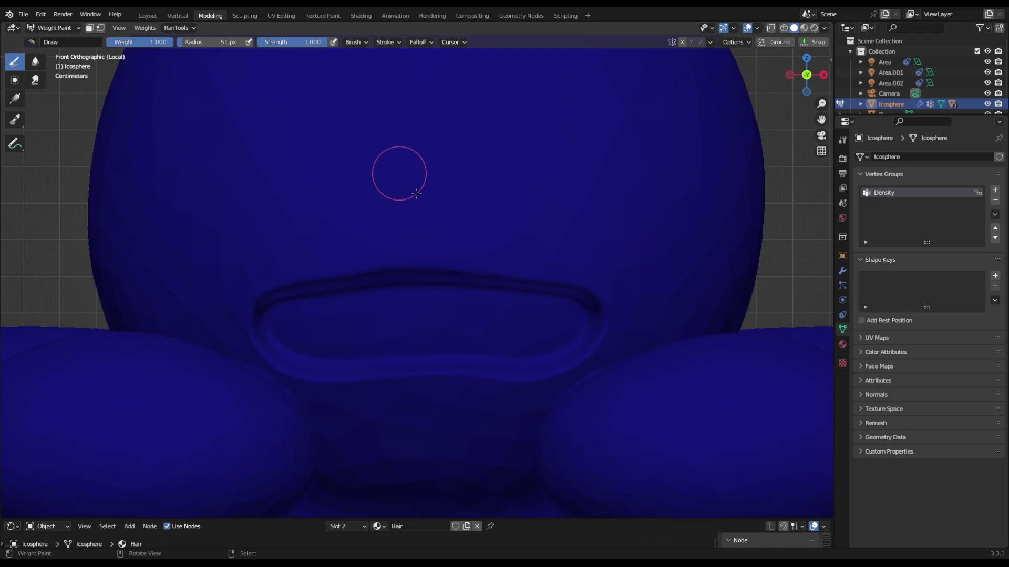
mouse_move(561, 318)
mouse_down()
mouse_move(278, 330)
mouse_move(387, 342)
mouse_move(550, 334)
mouse_move(400, 327)
mouse_up()
mouse_move(517, 330)
mouse_down()
mouse_move(374, 315)
mouse_move(441, 315)
mouse_up()
Trace a thin line of weight 1.000 on the body around the eyeball and eyelid with a 13 px brush.
scroll(421, 166, down, 4)
middle_drag(421, 166, 415, 226)
key(KP_1)
scroll(443, 183, down, 3)
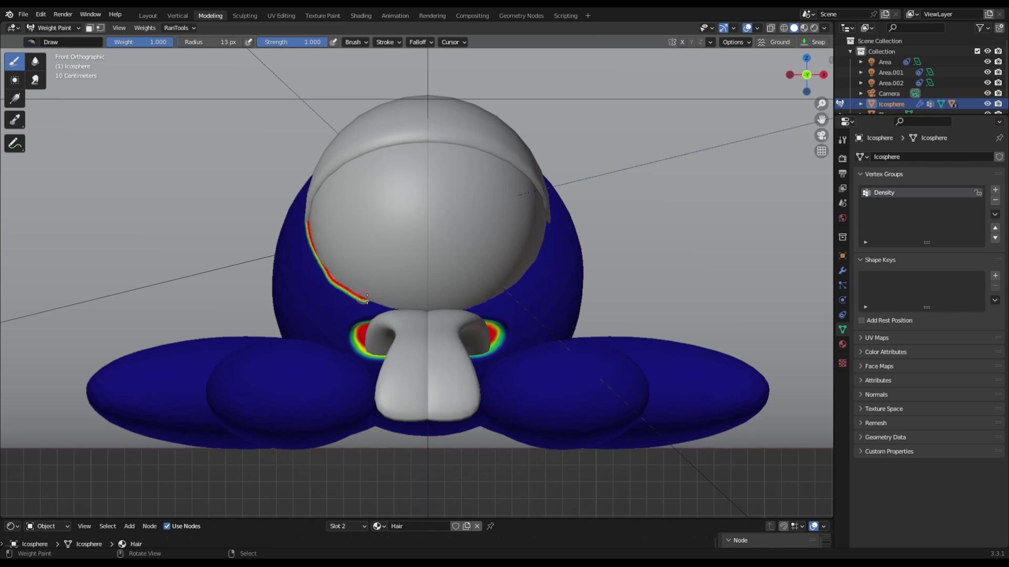
middle_drag(366, 300, 504, 200)
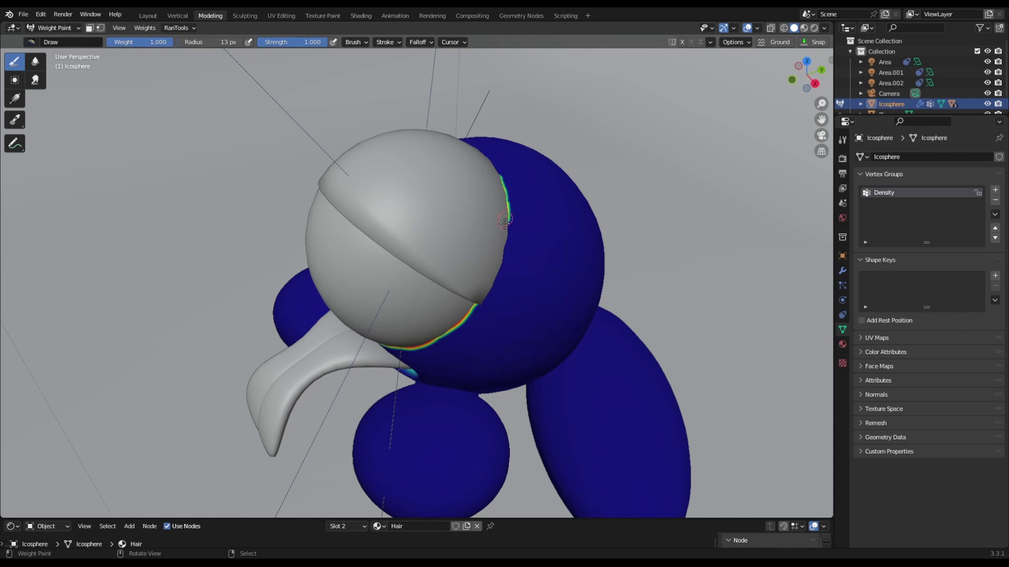
middle_drag(500, 258, 351, 195)
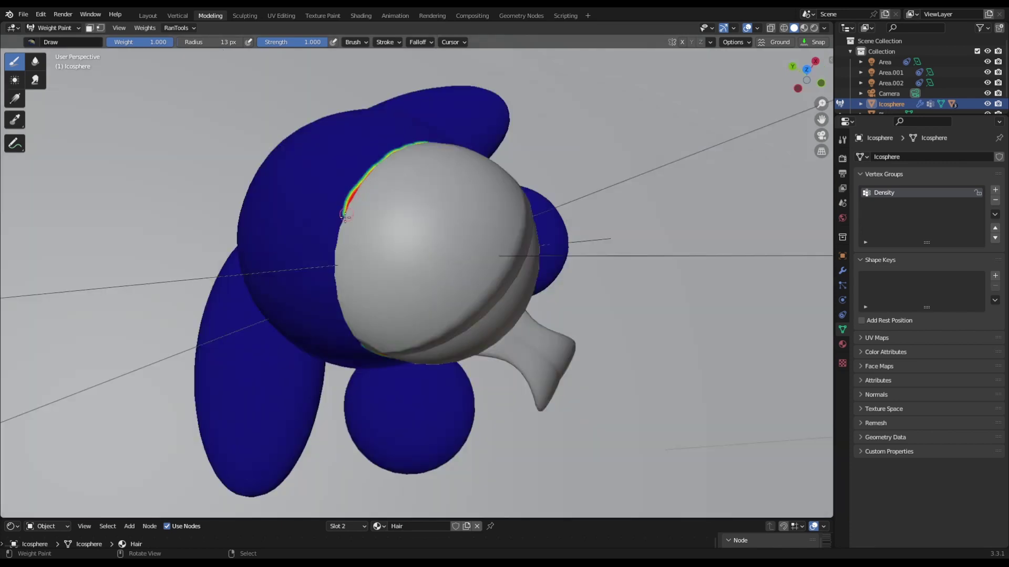
middle_drag(337, 239, 364, 192)
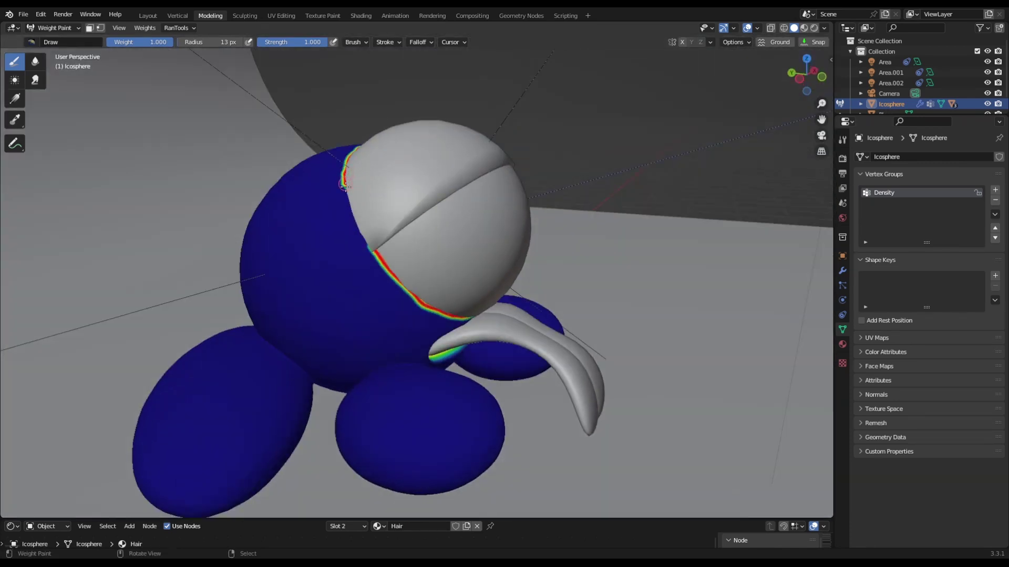
Isolate the body and fill the area inside the traced eye outline with weight 1.000 using a brush about 150 px in radius.
key(KP_Divide)
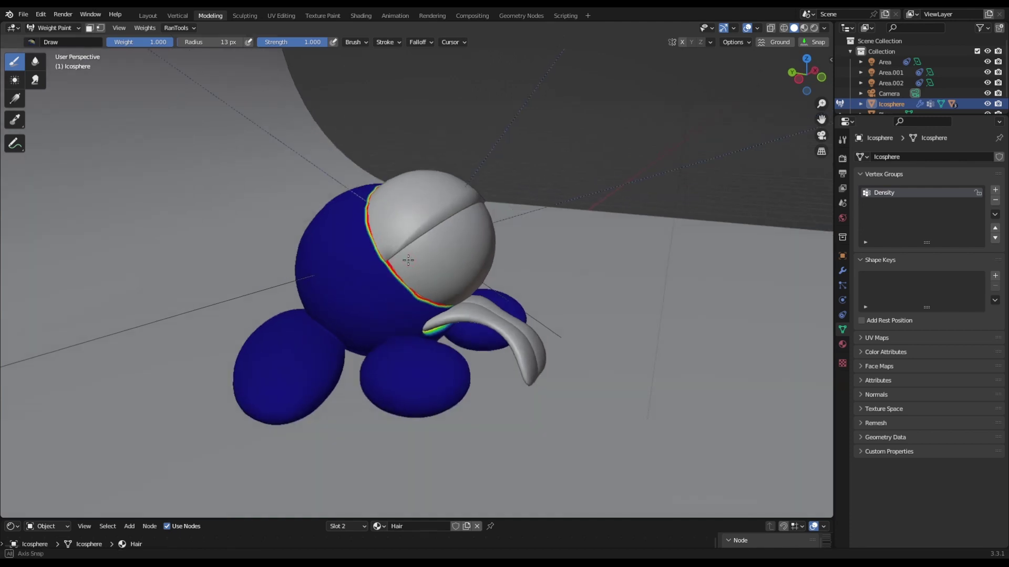
mouse_move(378, 277)
middle_down()
mouse_move(361, 270)
mouse_move(371, 266)
middle_up()
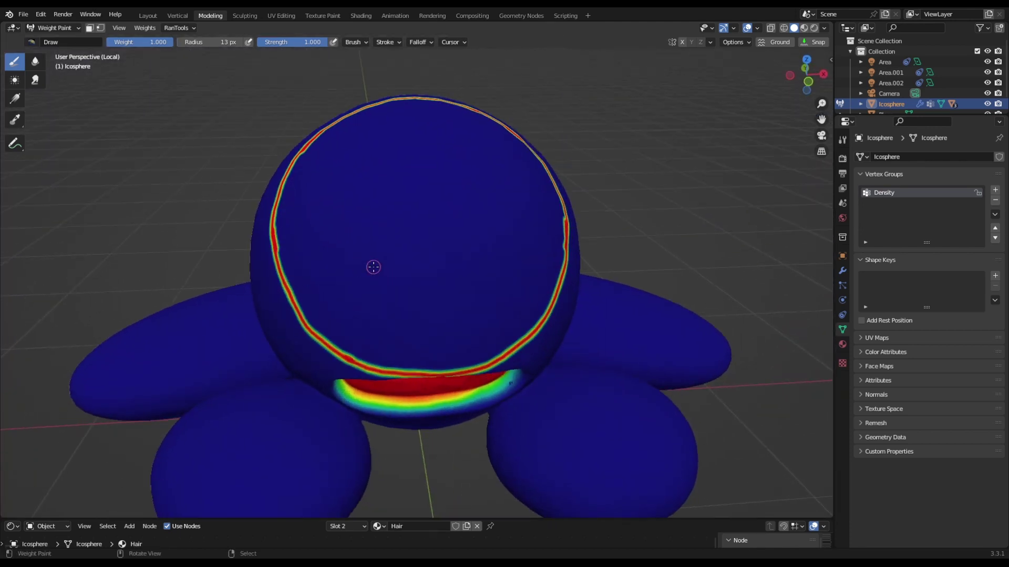
scroll(371, 266, up, 2)
mouse_move(428, 225)
mouse_down()
mouse_move(383, 198)
mouse_move(360, 214)
mouse_move(329, 196)
mouse_move(341, 205)
mouse_up()
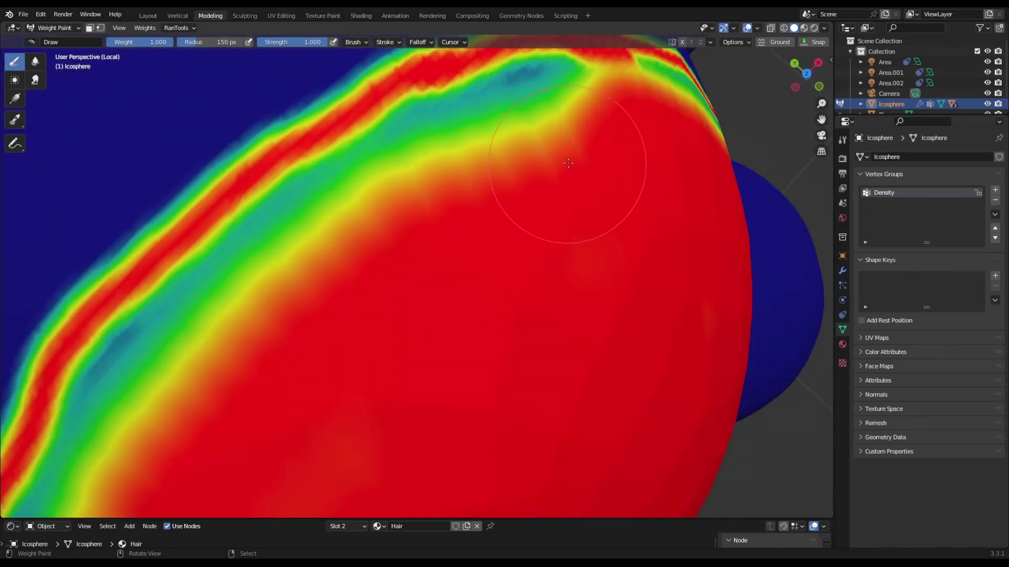
drag(552, 169, 504, 105)
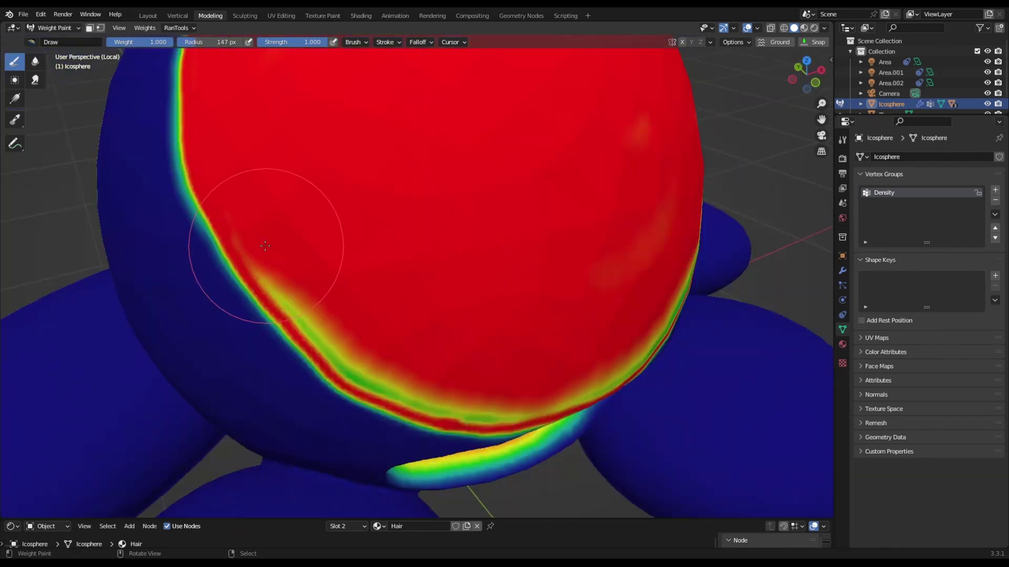
mouse_move(265, 246)
mouse_down()
mouse_move(286, 283)
mouse_move(360, 352)
mouse_move(287, 287)
mouse_up()
scroll(337, 313, up, 1)
shift+middle_drag(373, 331, 212, 183)
mouse_move(258, 219)
mouse_down()
mouse_move(333, 259)
mouse_move(437, 288)
mouse_move(504, 287)
mouse_up()
middle_drag(503, 286, 483, 271)
scroll(483, 271, up, 2)
drag(363, 259, 298, 347)
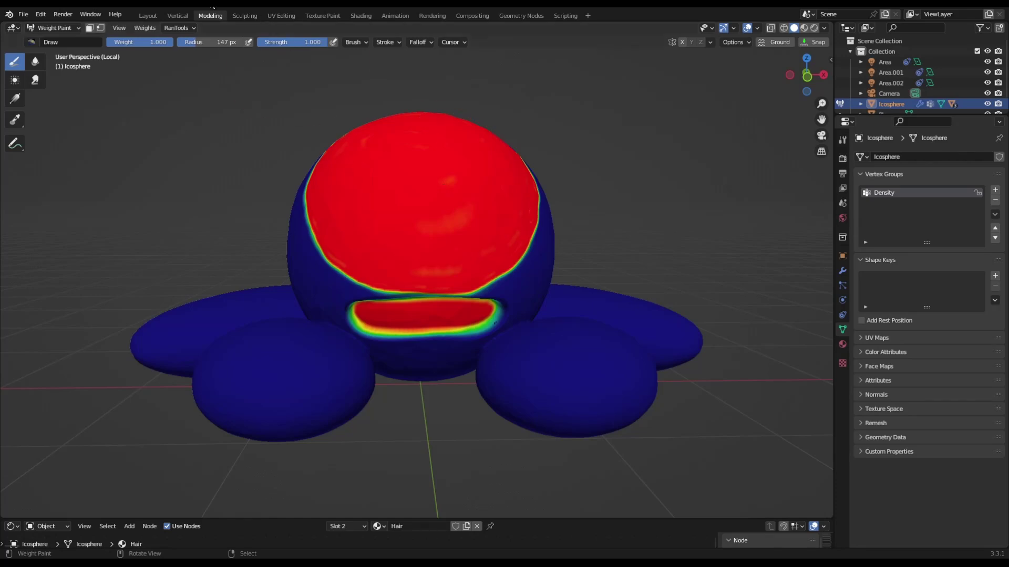
Invert the Density weights on the body and return to Object Mode.
click(145, 28)
click(166, 102)
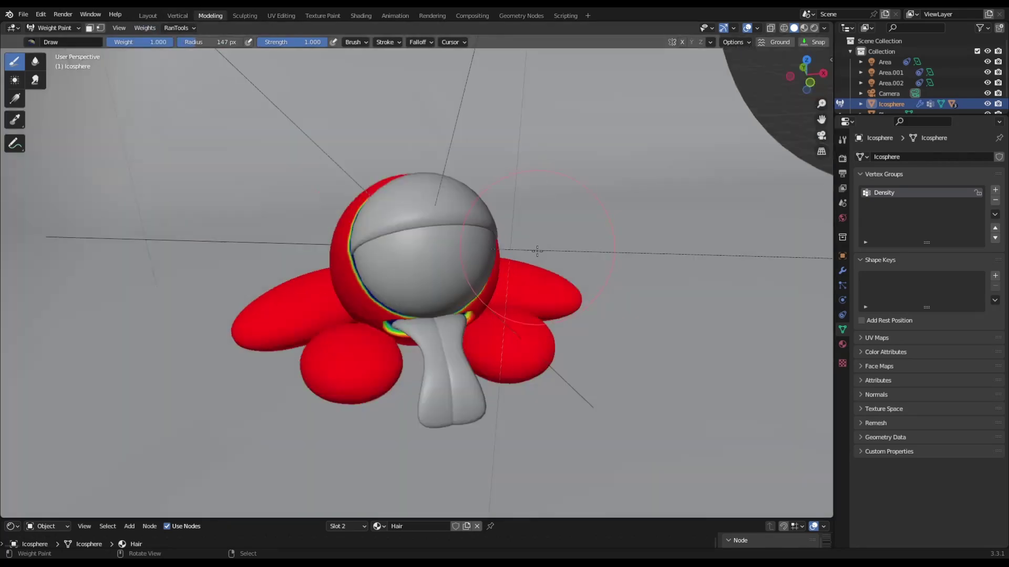
scroll(537, 252, up, 3)
scroll(547, 284, down, 1)
middle_drag(547, 283, 506, 284)
key(ctrl+Tab)
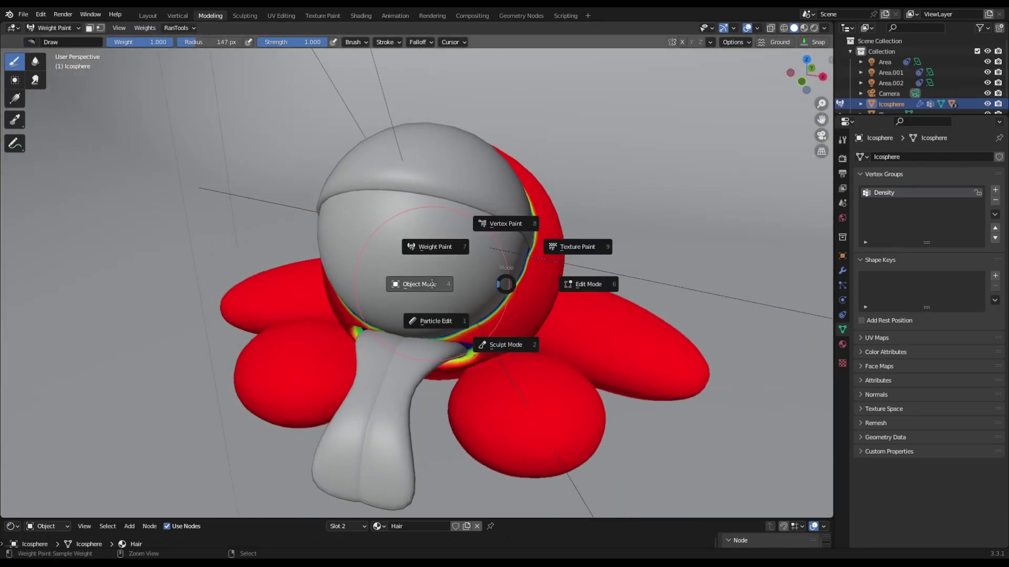
click(432, 284)
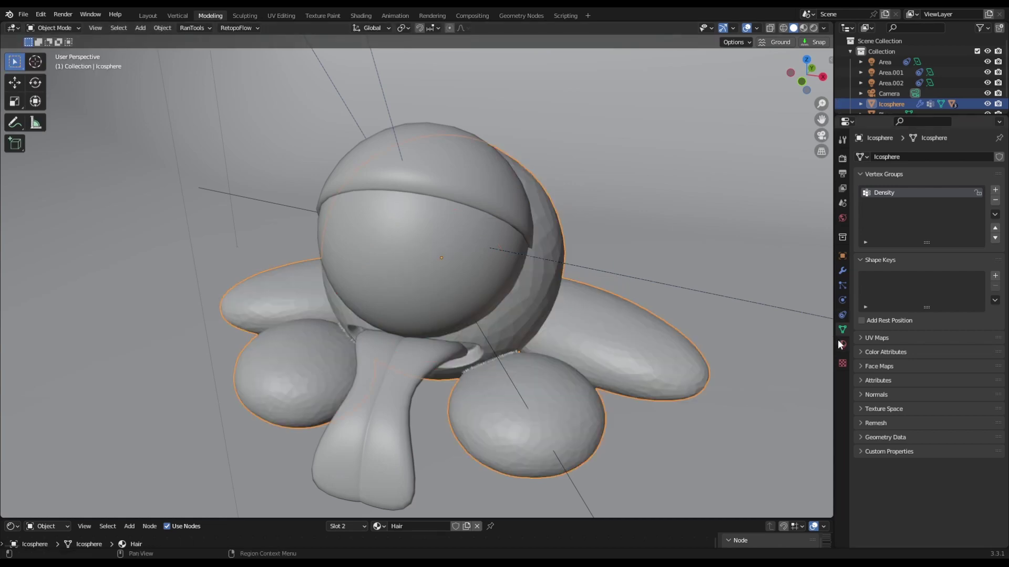
Assign the Density vertex group to both the density and length of the body's hair particle system.
click(842, 285)
scroll(929, 326, down, 18)
click(937, 429)
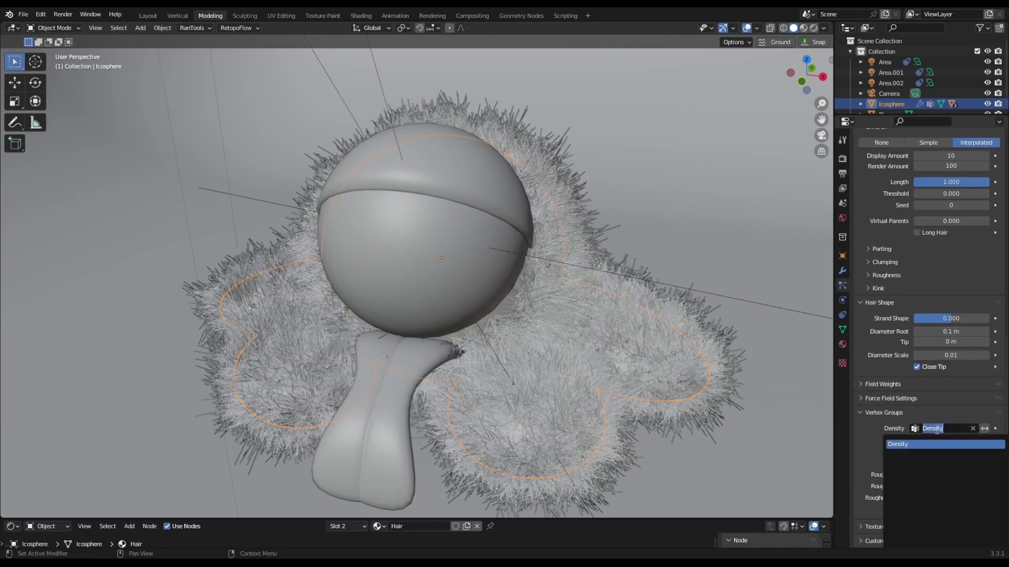
click(929, 440)
click(898, 333)
Save the file, examine a test render of the fur around the eye and tongue, and stop the render.
scroll(621, 303, down, 1)
middle_drag(681, 302, 651, 302)
scroll(616, 344, up, 2)
scroll(558, 308, down, 3)
scroll(590, 298, down, 2)
middle_drag(589, 298, 540, 307)
key(ctrl+s)
scroll(542, 296, down, 6)
scroll(544, 289, up, 3)
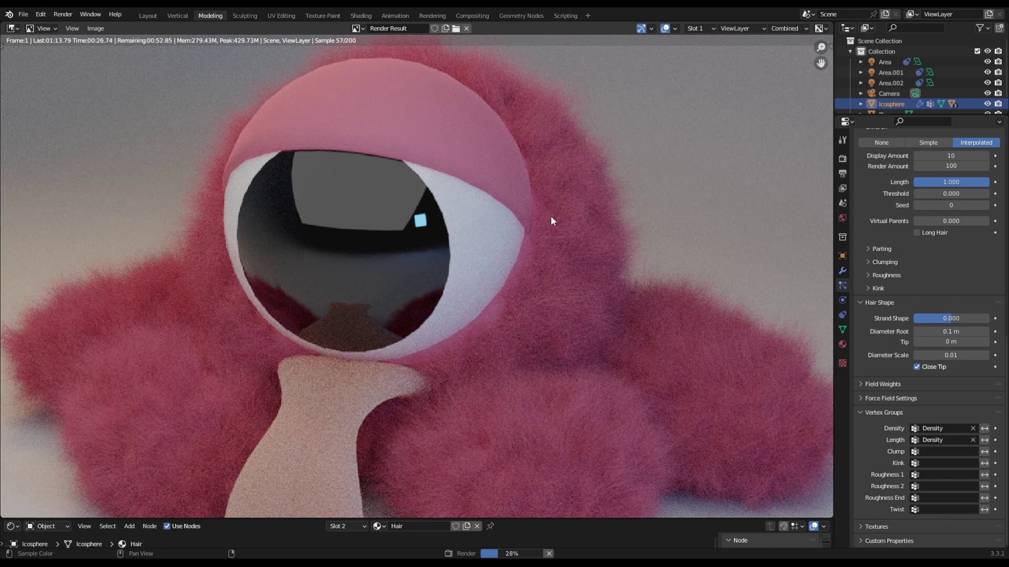
scroll(551, 215, down, 3)
scroll(452, 408, up, 4)
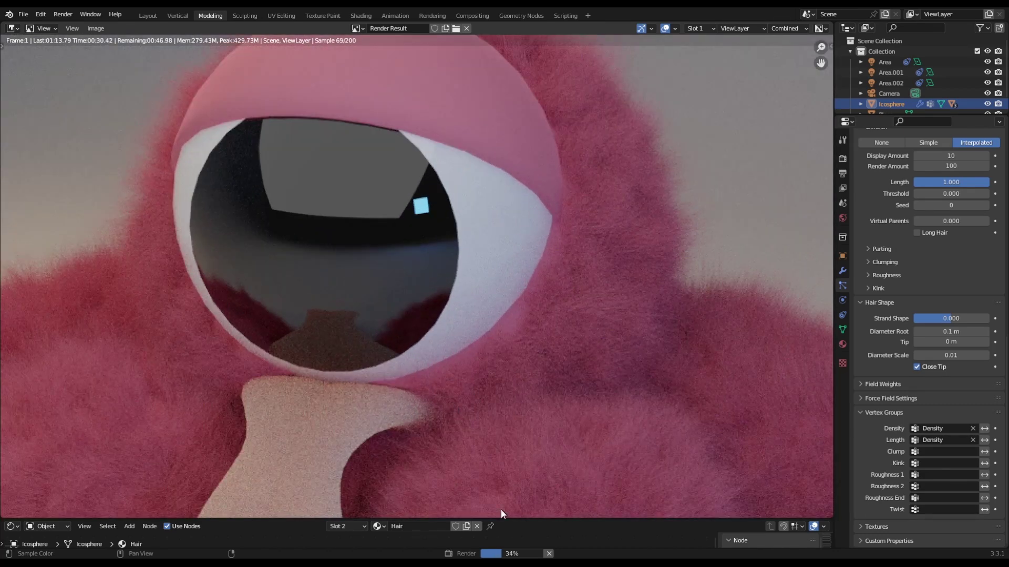
click(549, 554)
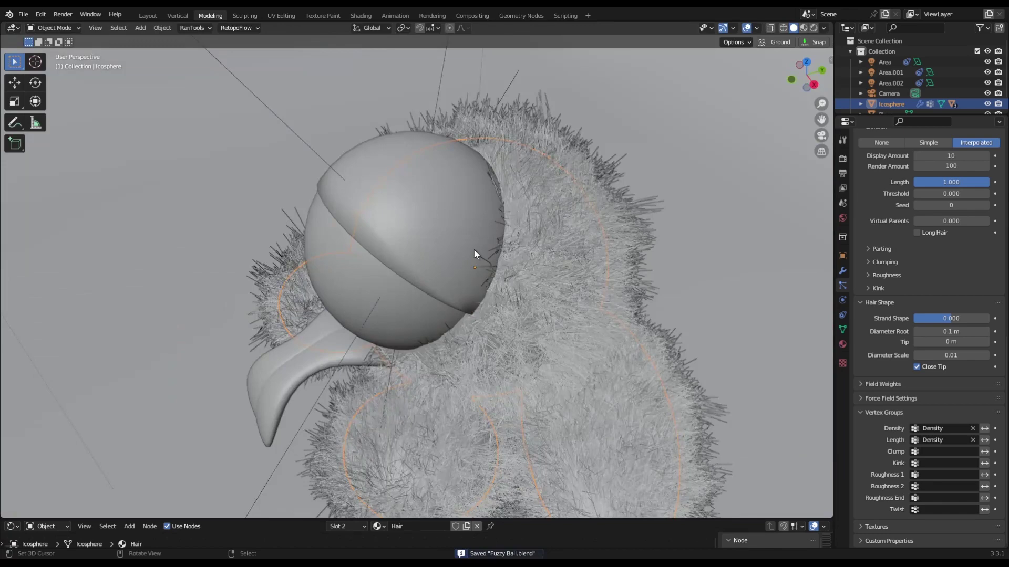
Join the eyelid to the furry body and extend the Density vertex group so fur covers most of the eyelid.
key(Tab)
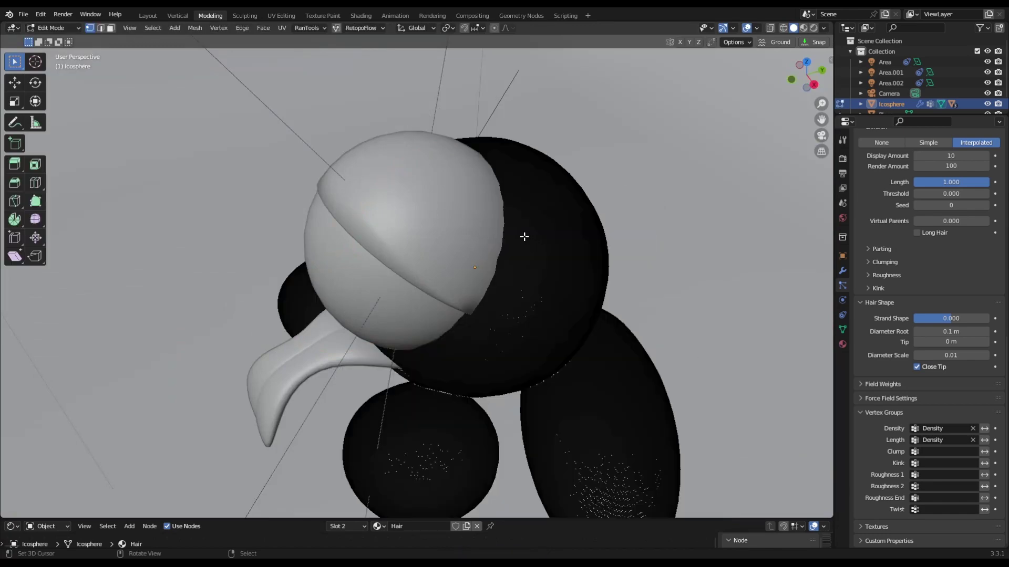
key(Tab)
right_click(441, 222)
shift+right_click(530, 218)
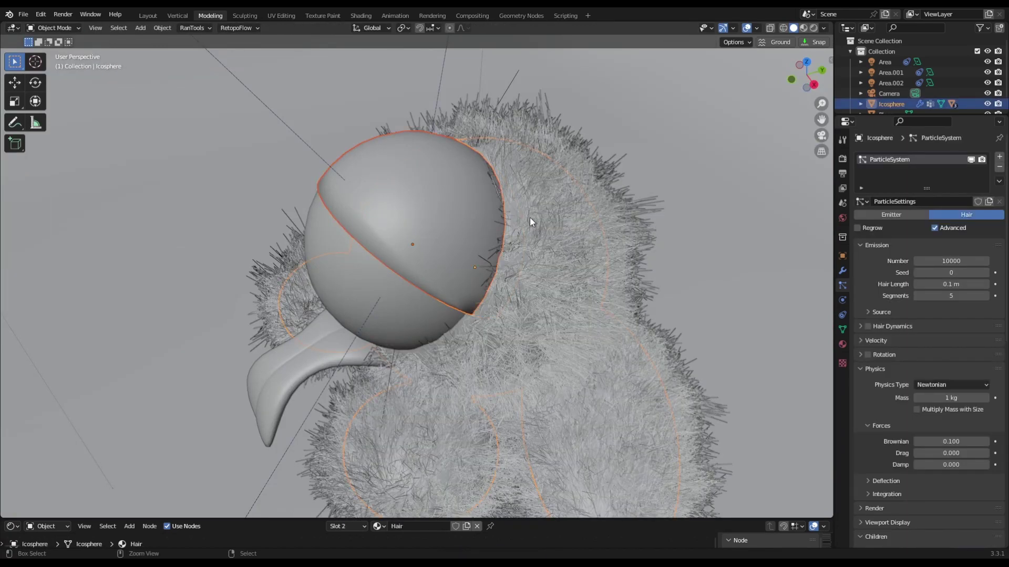
key(Tab)
mouse_move(544, 213)
middle_down()
mouse_move(616, 212)
mouse_move(502, 217)
middle_up()
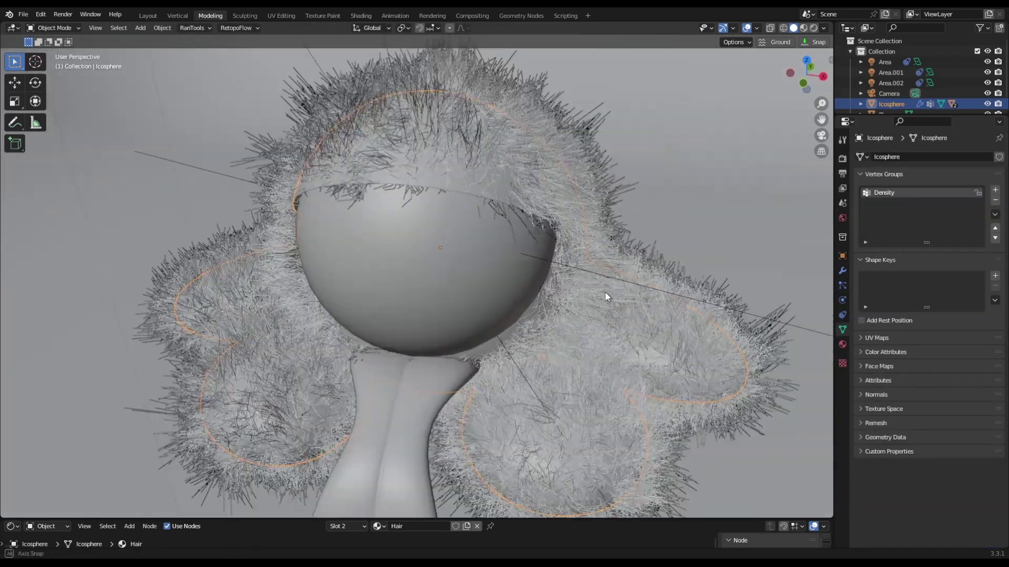
middle_drag(605, 296, 876, 194)
middle_drag(724, 262, 555, 345)
scroll(554, 344, down, 2)
Save the file and render the creature from the camera, fitting the whole image in view.
key(ctrl+s)
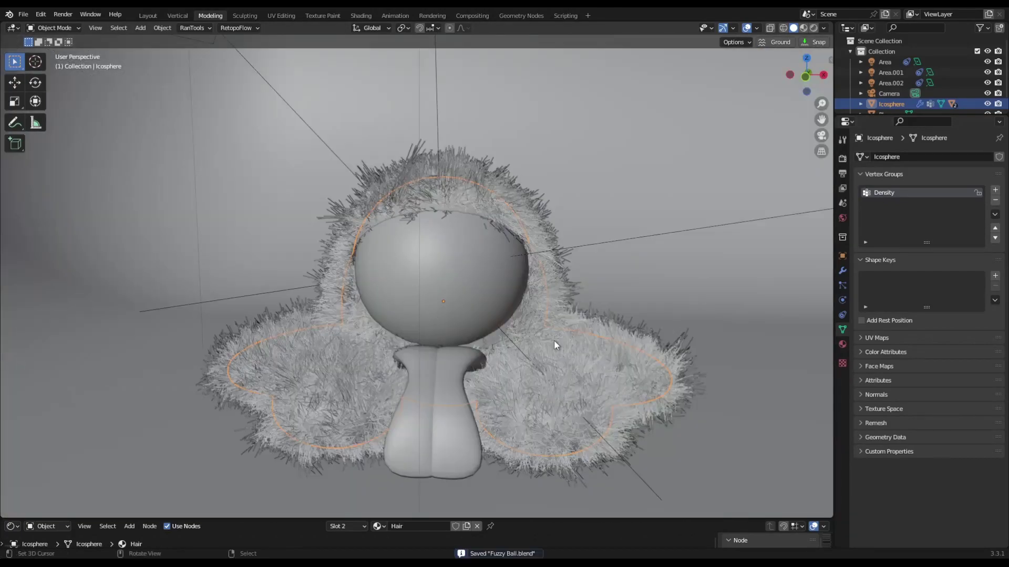
key(F12)
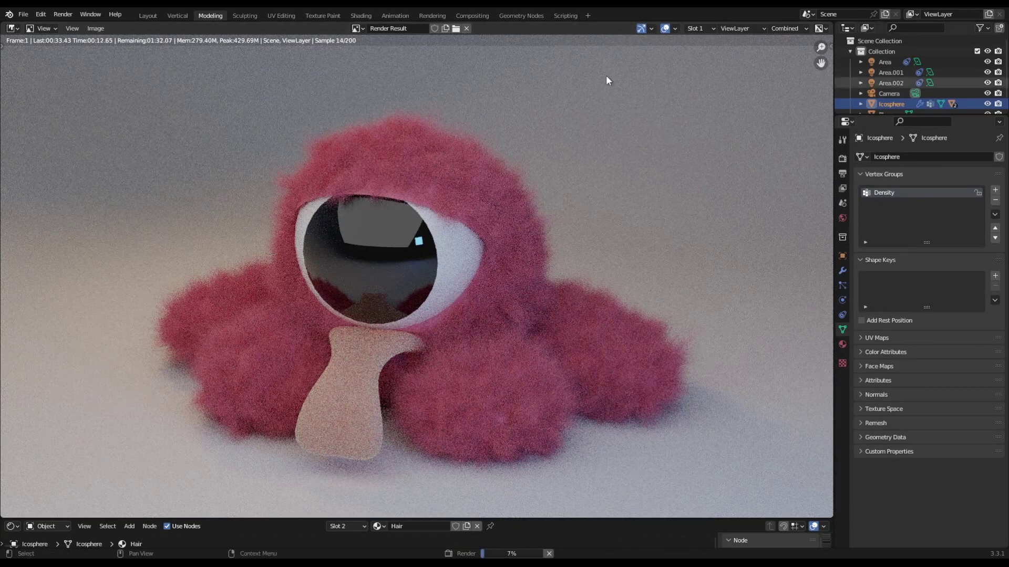
key(Home)
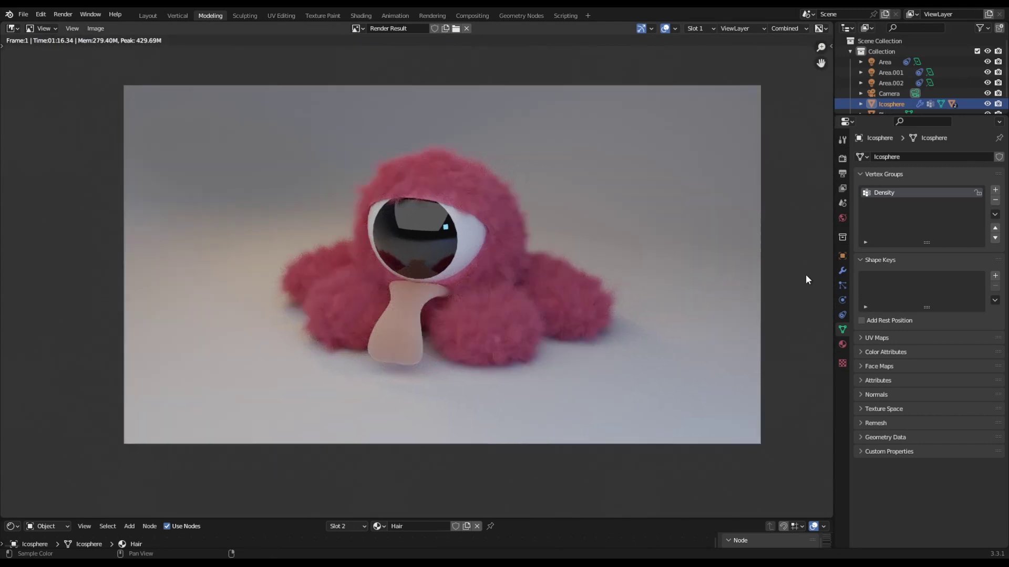
Examine the finished render up close around the eye, the furry eyelid, the tongue and the feet.
scroll(622, 254, up, 9)
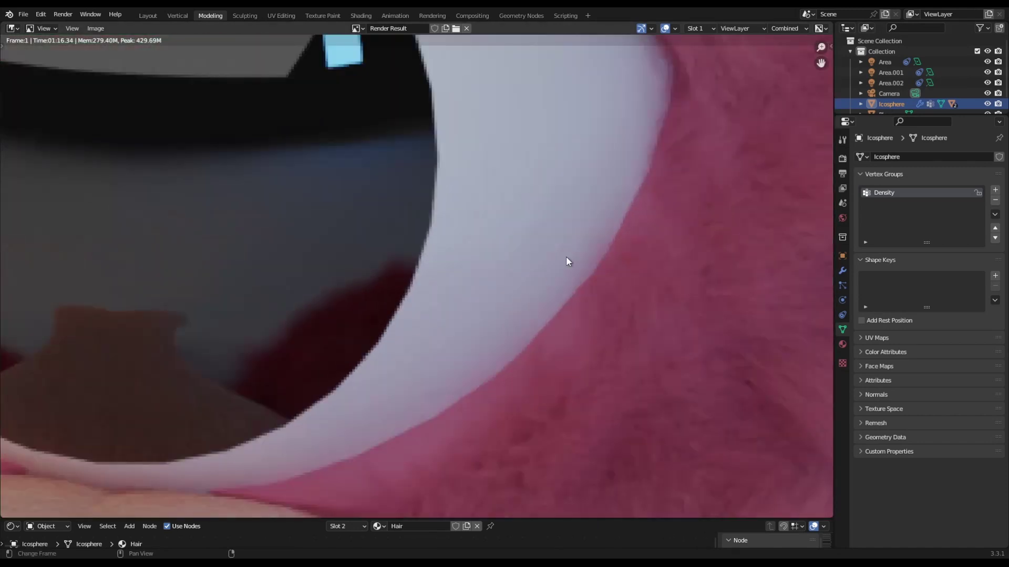
scroll(567, 257, down, 3)
middle_drag(568, 245, 559, 325)
middle_drag(498, 205, 451, 361)
scroll(494, 276, down, 1)
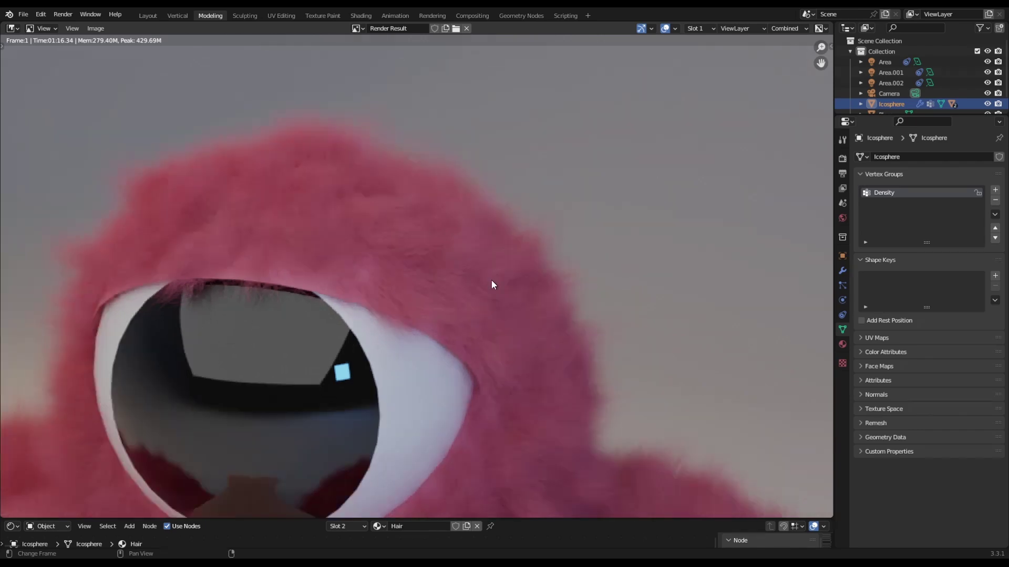
scroll(491, 280, up, 5)
middle_drag(578, 447, 413, 317)
key(Home)
middle_drag(482, 333, 470, 380)
scroll(470, 381, up, 4)
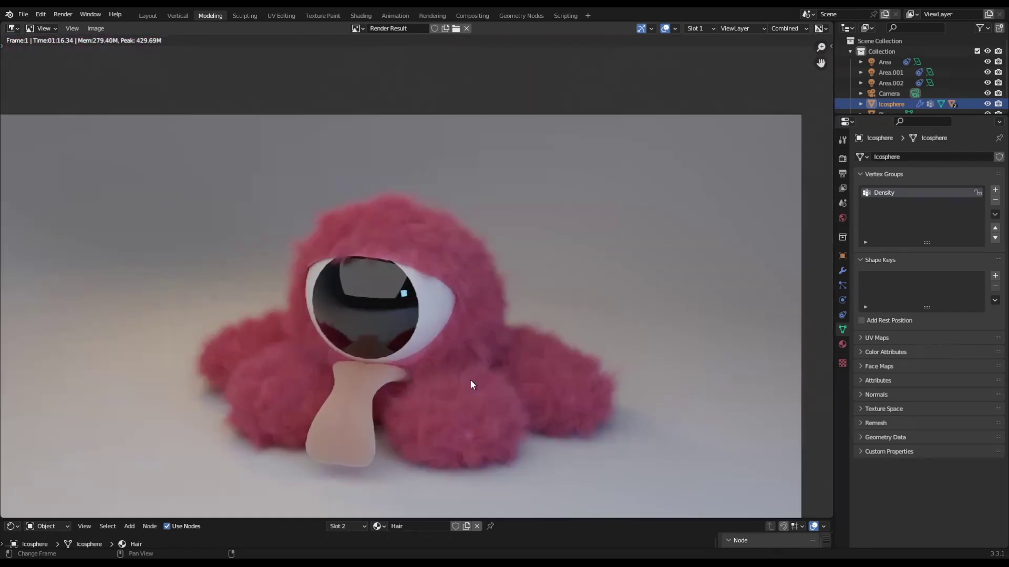